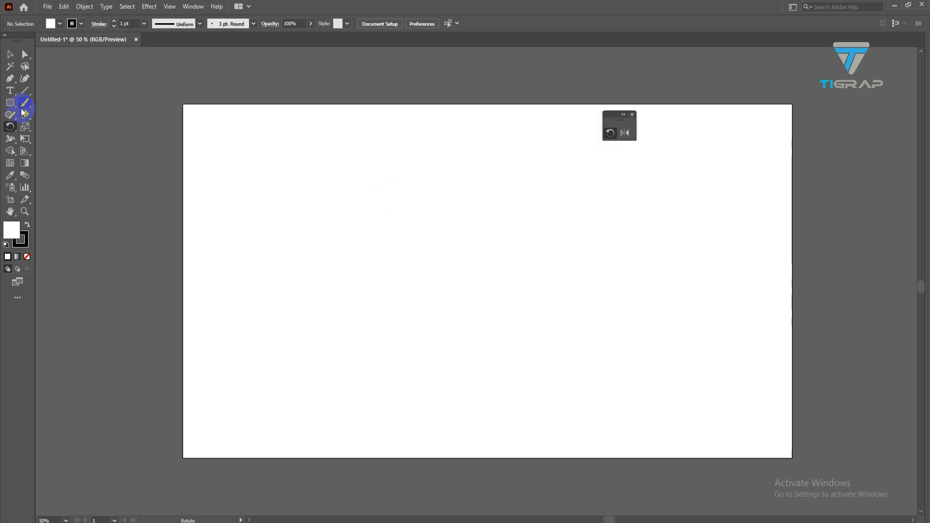
# Draw a narrow vertical ellipse about 34 by 171 pt in the upper part of the artboard and select it.
pyautogui.moveTo(12, 106); pyautogui.dragTo(50, 130)
pyautogui.moveTo(367, 154); pyautogui.dragTo(378, 215)
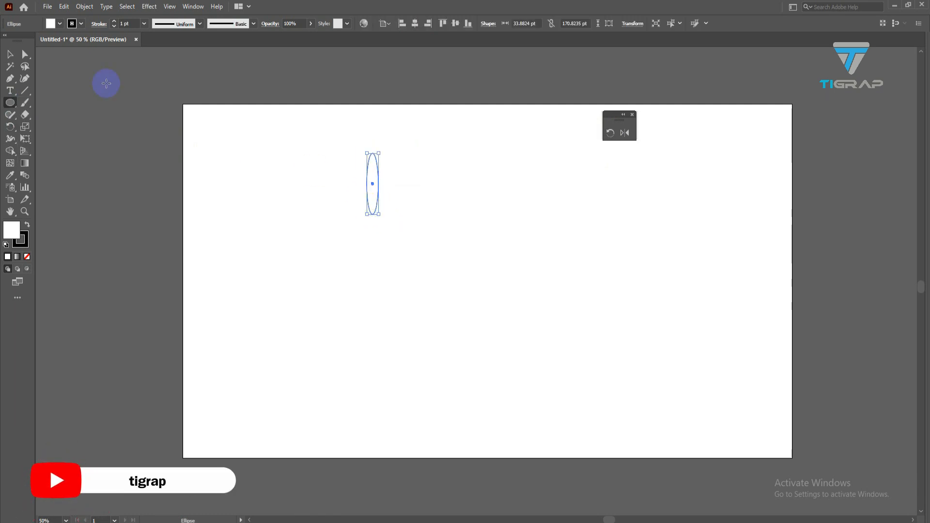
pyautogui.click(9, 56)
pyautogui.scroll(1, 326, 143)
pyautogui.moveTo(326, 161); pyautogui.dragTo(437, 213)
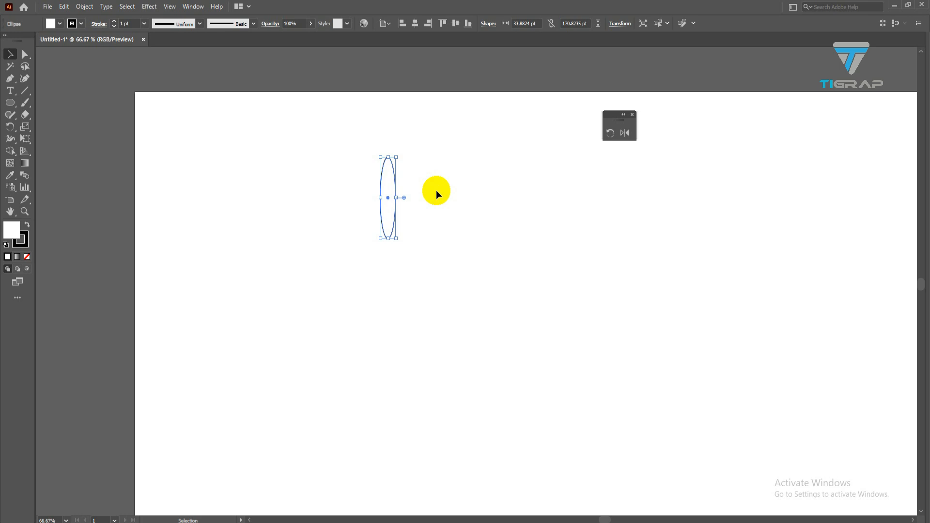
# Open the Rotate options for the ellipse and preview a 60° rotation.
pyautogui.click(609, 134)
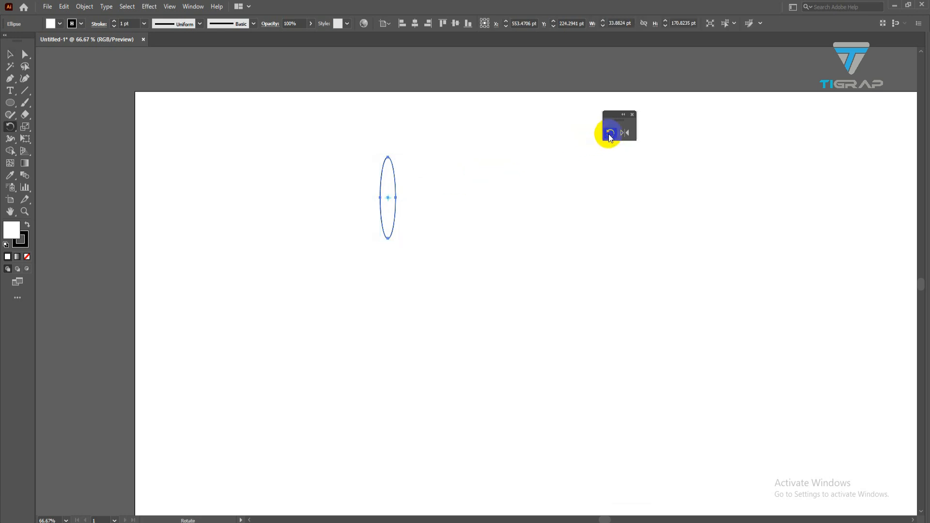
pyautogui.doubleClick(609, 134)
pyautogui.click(772, 155)
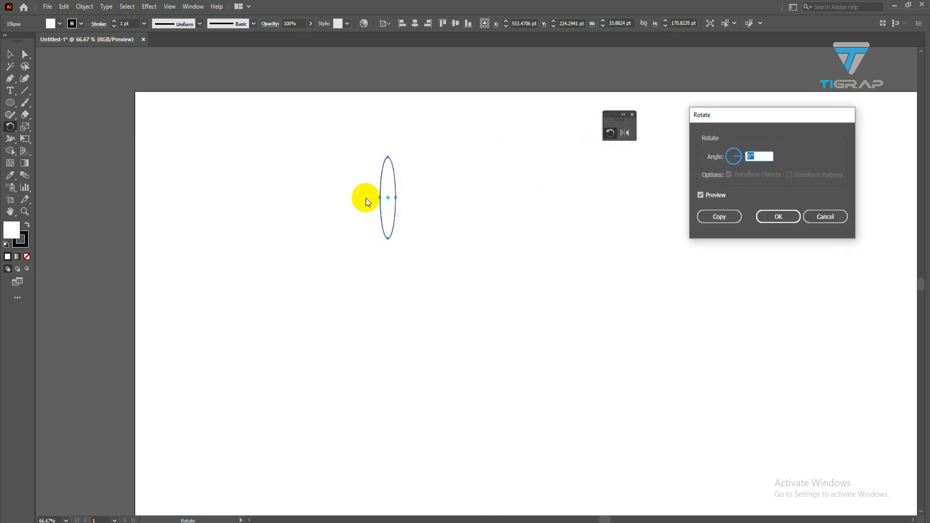
pyautogui.click(750, 156)
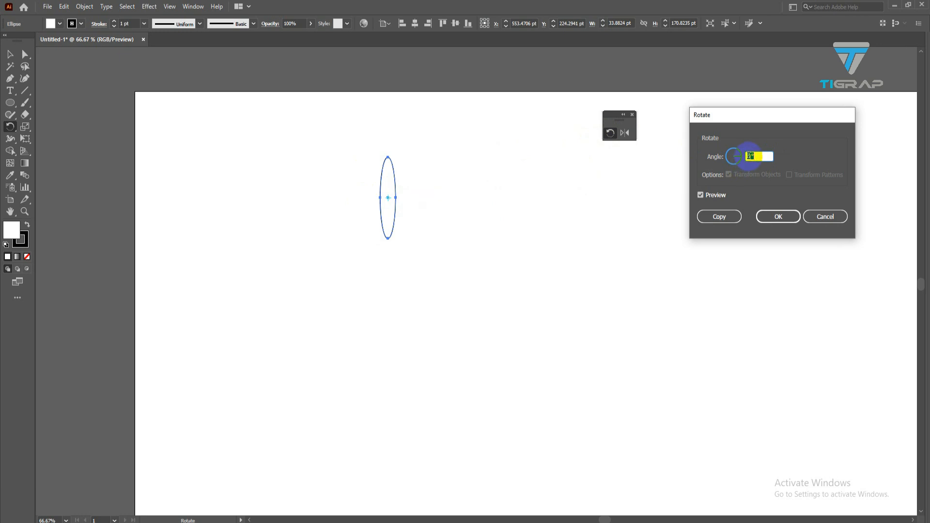
pyautogui.click(714, 198)
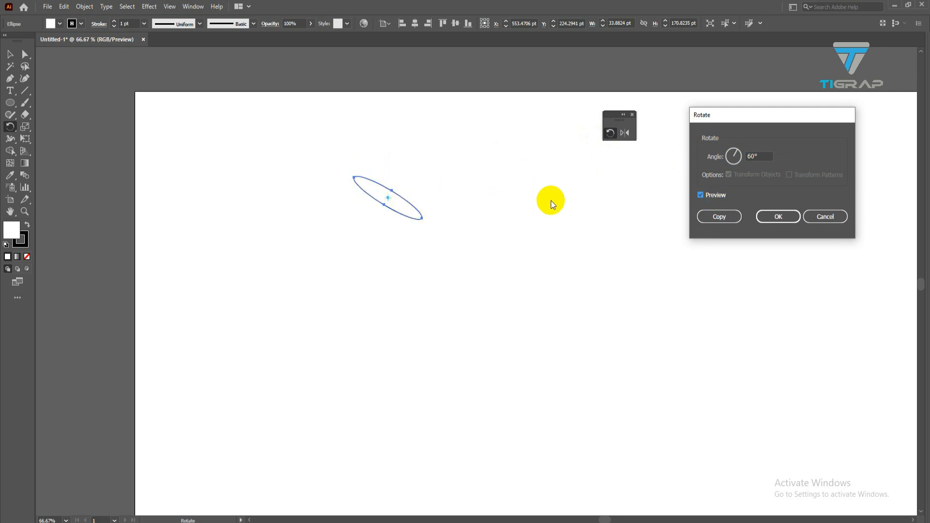
# Set the rotation angle to -60° with preview on, and create a rotated copy of the ellipse.
pyautogui.click(746, 158)
pyautogui.doubleClick(747, 155)
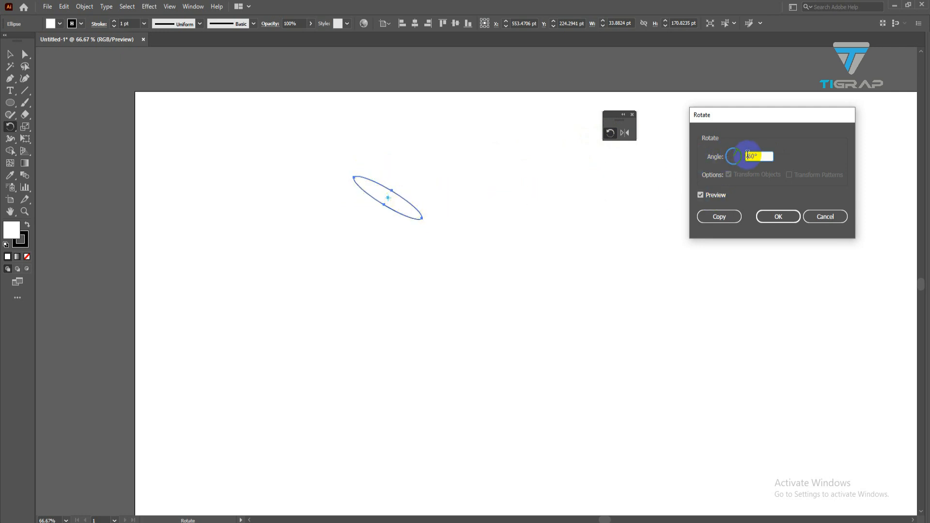
pyautogui.write('-60')
pyautogui.click(700, 195)
pyautogui.click(700, 195)
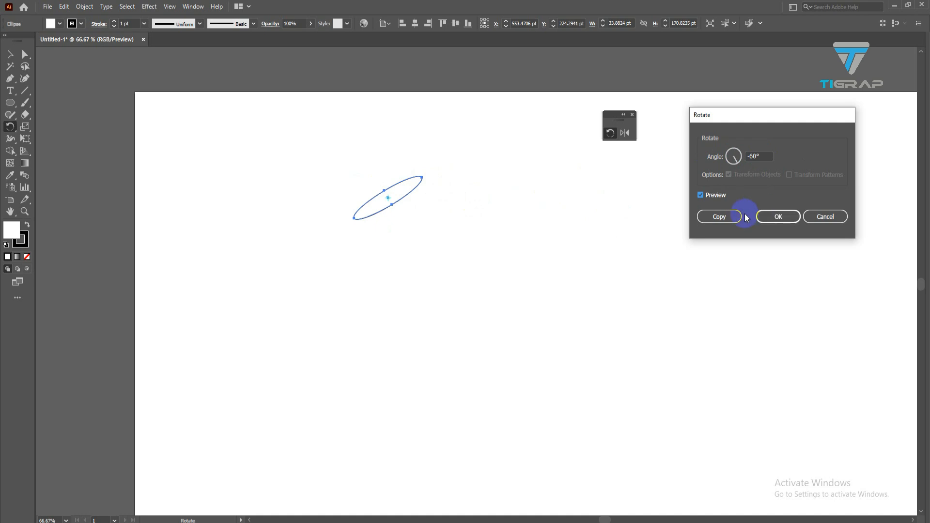
pyautogui.doubleClick(755, 156)
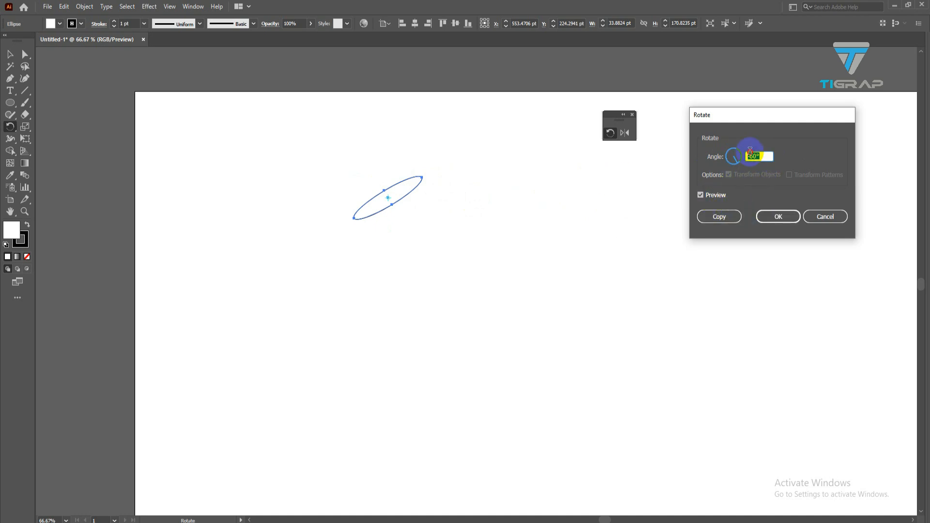
pyautogui.click(716, 217)
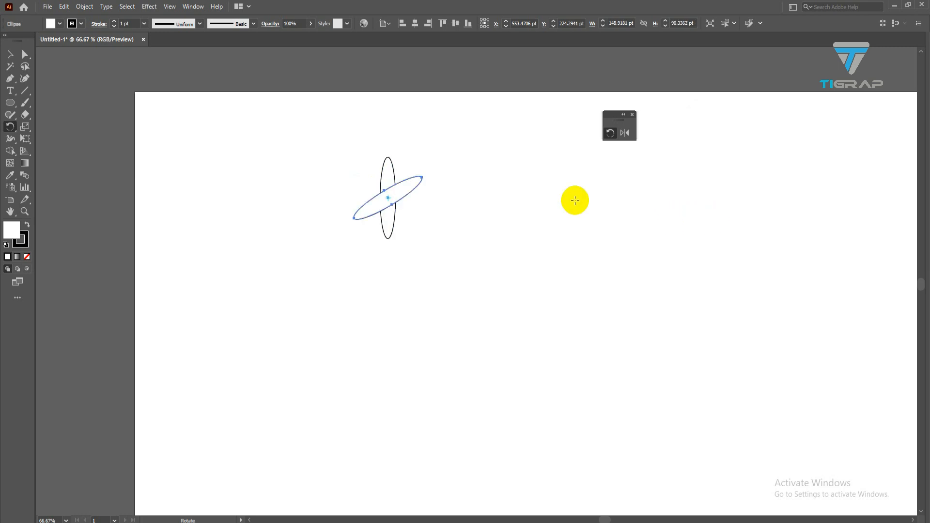
# Repeat the last rotated copy three times to build a six-pointed flower from the ellipses.
pyautogui.press('ctrl')
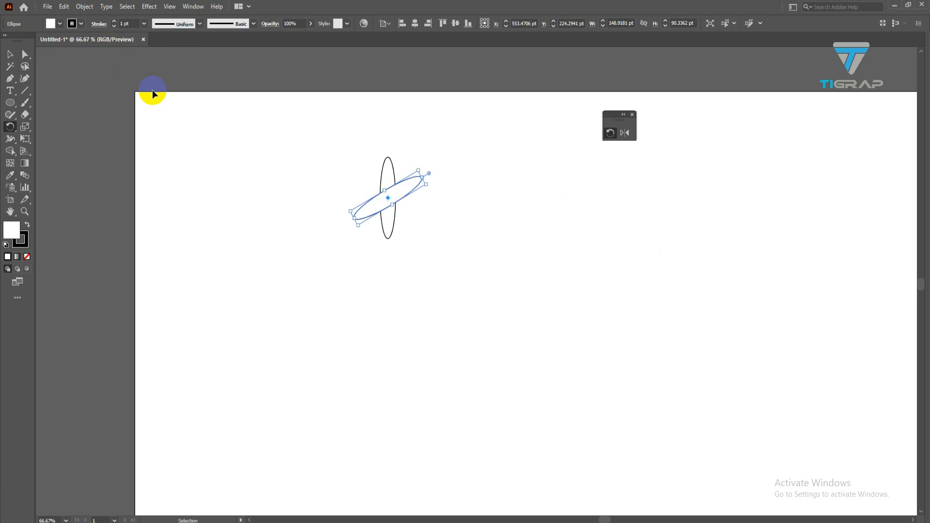
pyautogui.hotkey('ctrl', 'd')
pyautogui.hotkey('ctrl', 'd')
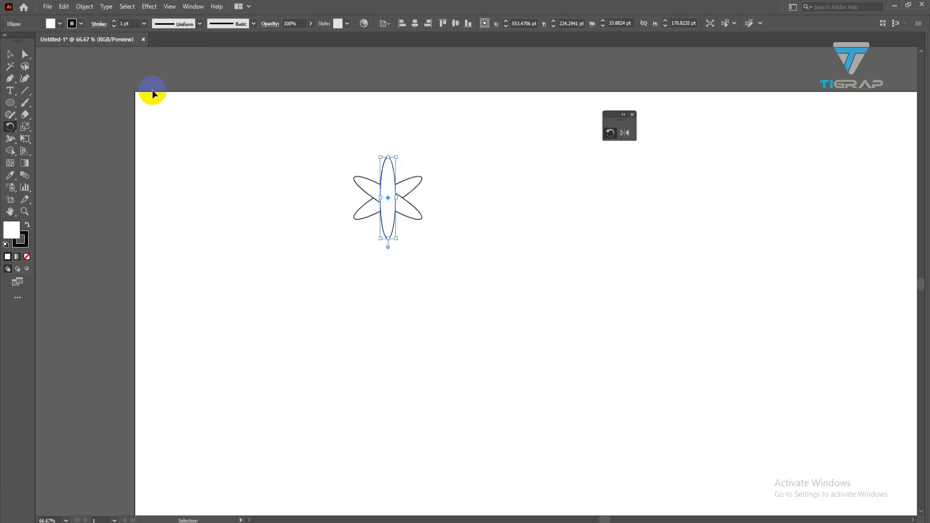
pyautogui.hotkey('ctrl', 'd')
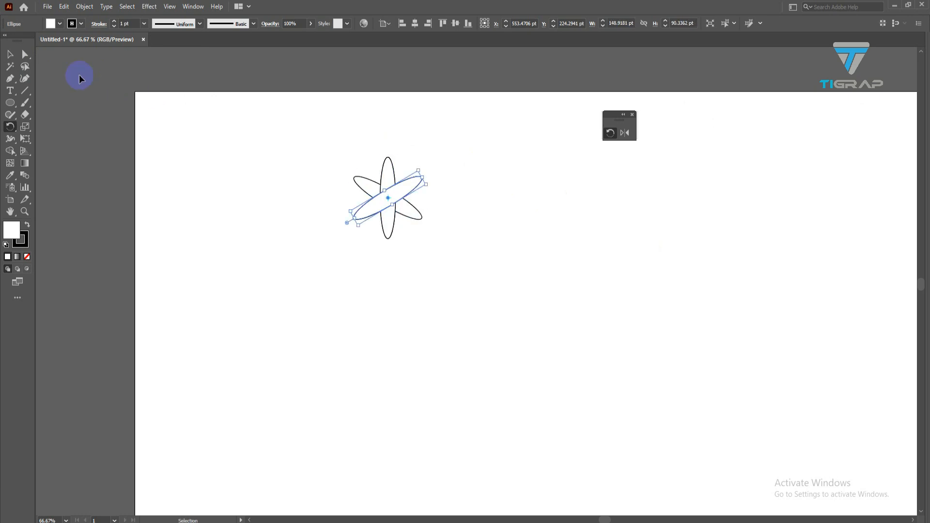
# Select all the ellipses of the flower and group them.
pyautogui.click(9, 57)
pyautogui.moveTo(213, 143); pyautogui.dragTo(469, 226)
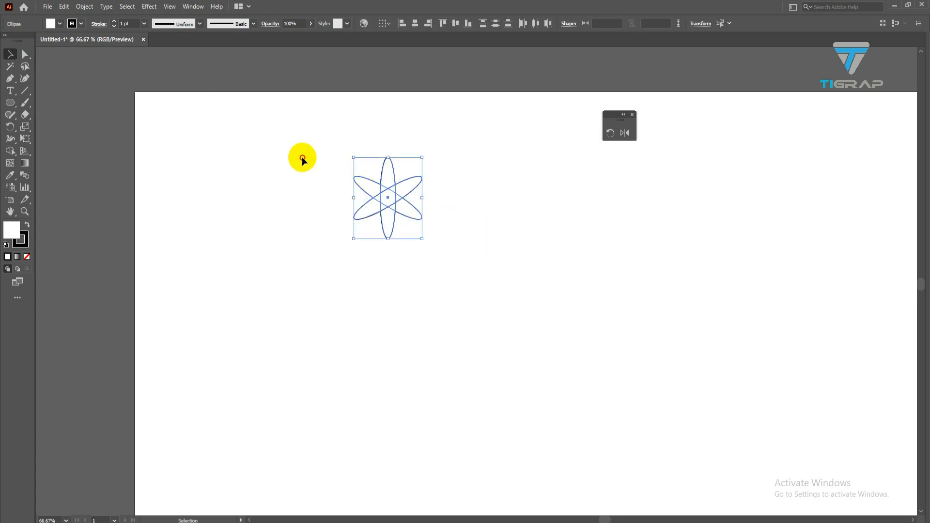
pyautogui.click(299, 158)
pyautogui.scroll(2, 298, 158)
pyautogui.scroll(-3, 298, 158)
pyautogui.moveTo(297, 153); pyautogui.dragTo(425, 222)
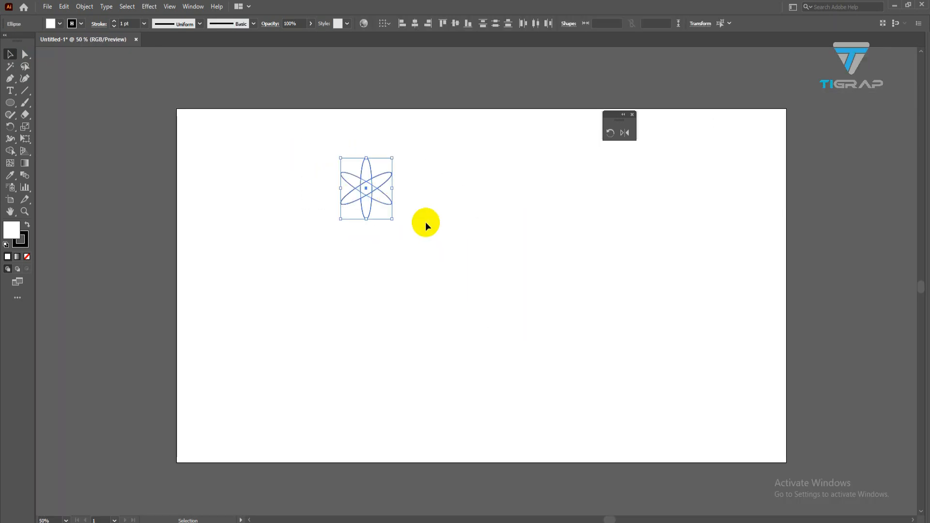
pyautogui.press('a')
pyautogui.press('v')
# Scale the flower group down to about 60 by 68 pt and move it slightly up the artboard, keeping it selected.
pyautogui.scroll(2, 343, 179)
pyautogui.moveTo(336, 138); pyautogui.dragTo(399, 199)
pyautogui.scroll(-2, 432, 222)
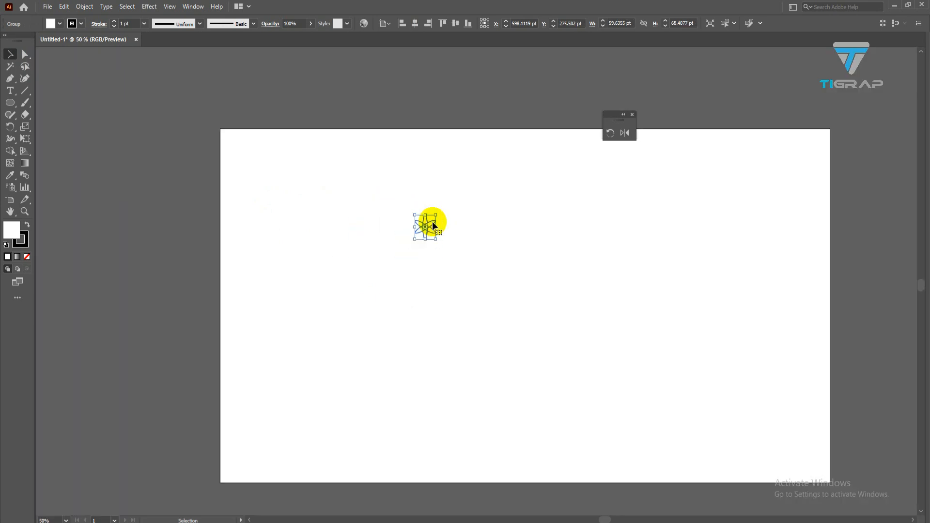
pyautogui.moveTo(433, 224)
pyautogui.mouseDown()
pyautogui.moveTo(496, 222)
pyautogui.moveTo(434, 203)
pyautogui.moveTo(440, 208)
pyautogui.mouseUp()
pyautogui.click(455, 235)
pyautogui.click(434, 208)
pyautogui.click(606, 136)
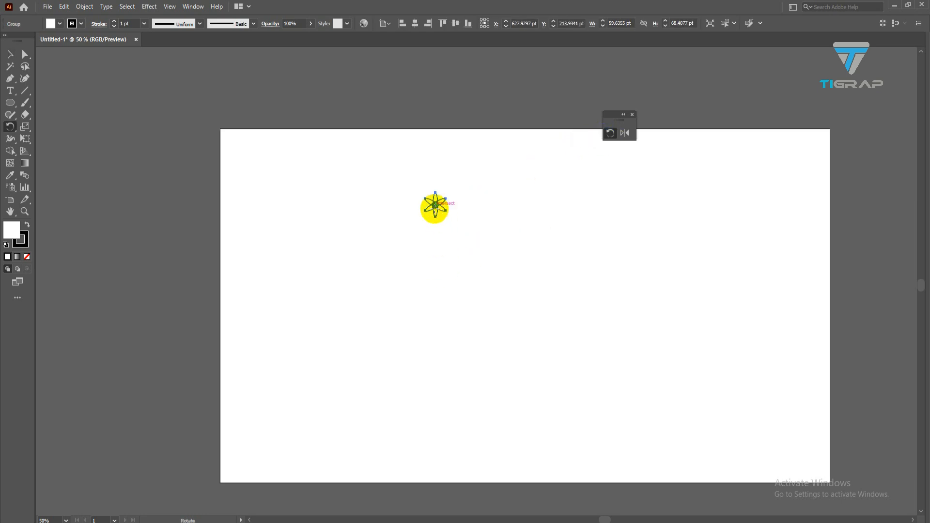
pyautogui.scroll(1, 434, 205)
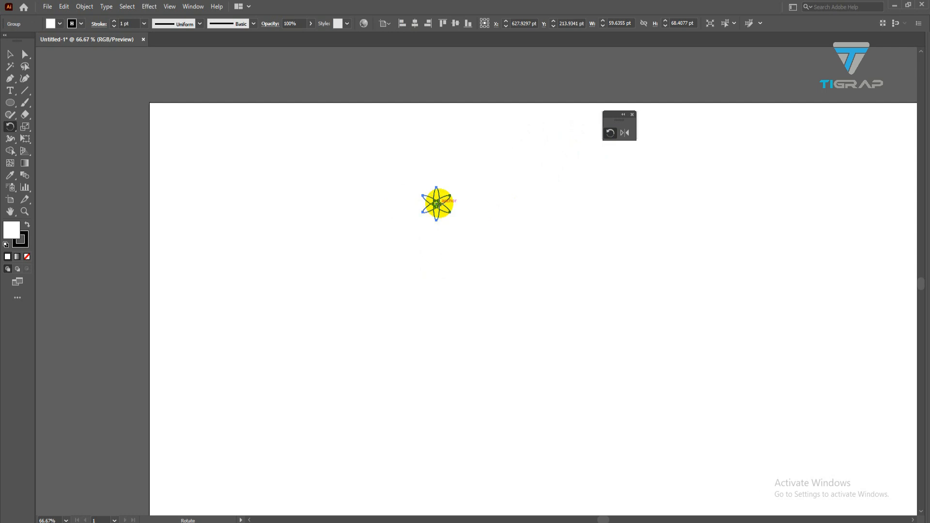
pyautogui.moveTo(464, 298); pyautogui.dragTo(443, 245)
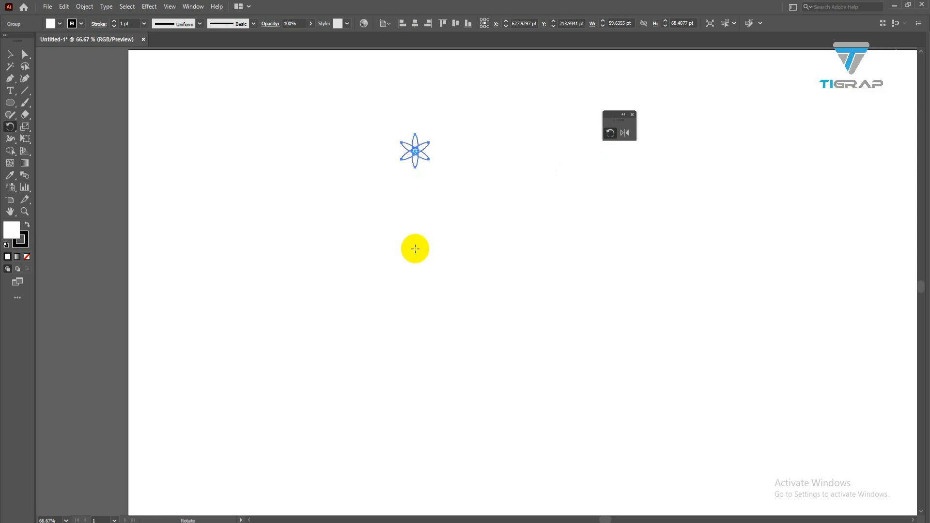
pyautogui.scroll(-1, 415, 249)
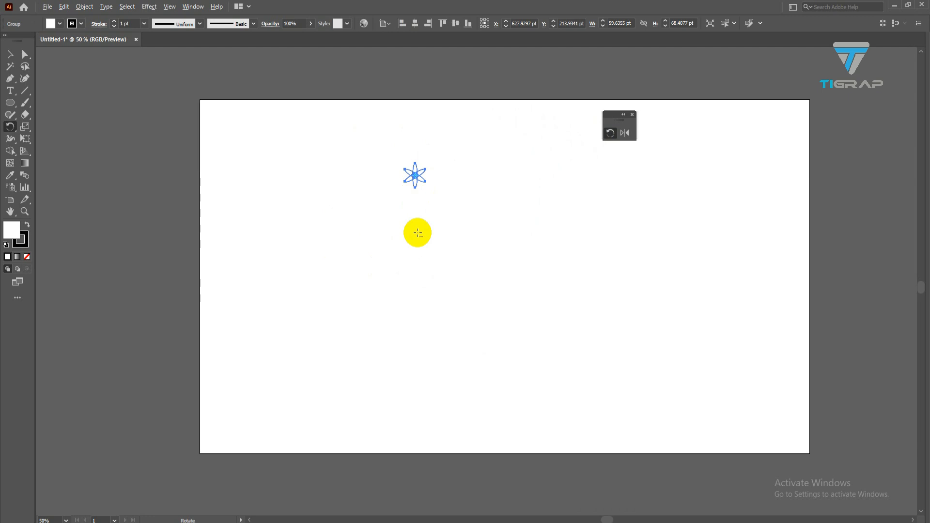
pyautogui.keyDown('alt'); pyautogui.click(416, 234); pyautogui.keyUp('alt')
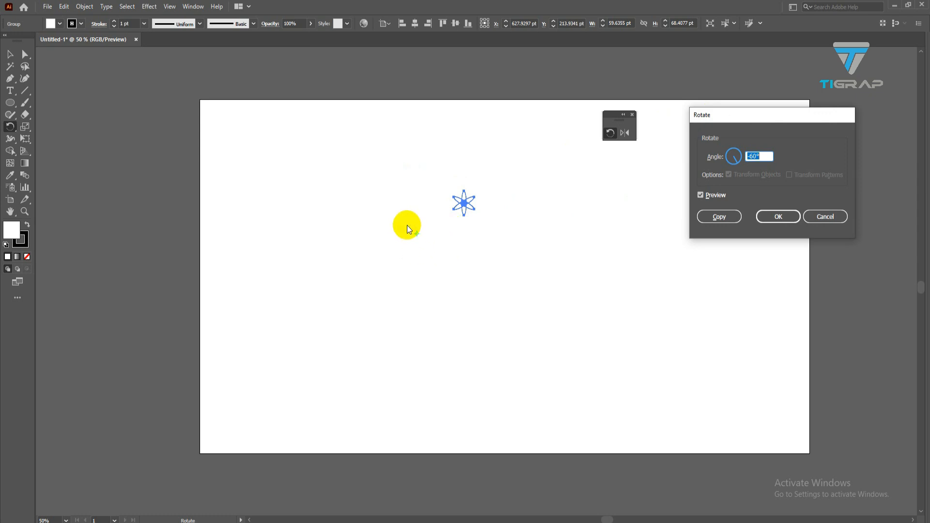
pyautogui.moveTo(762, 115); pyautogui.dragTo(708, 120)
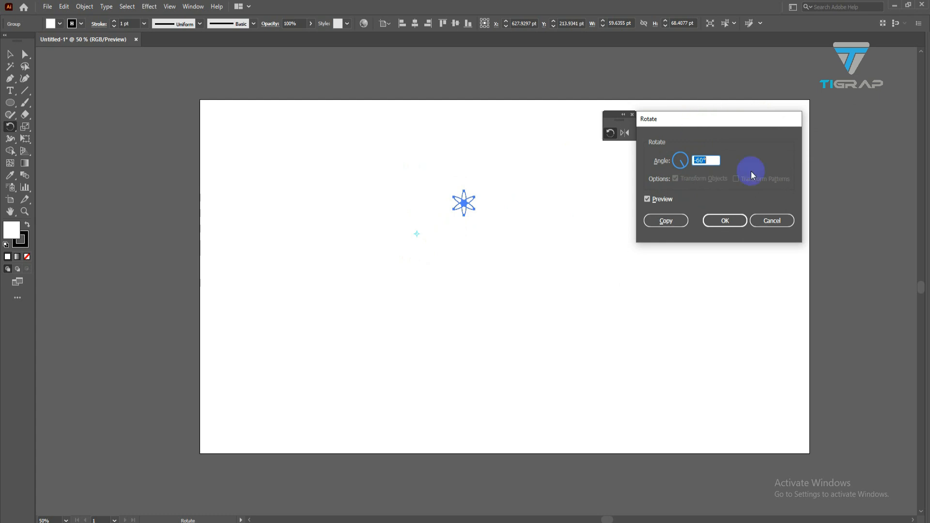
pyautogui.click(771, 220)
pyautogui.click(10, 53)
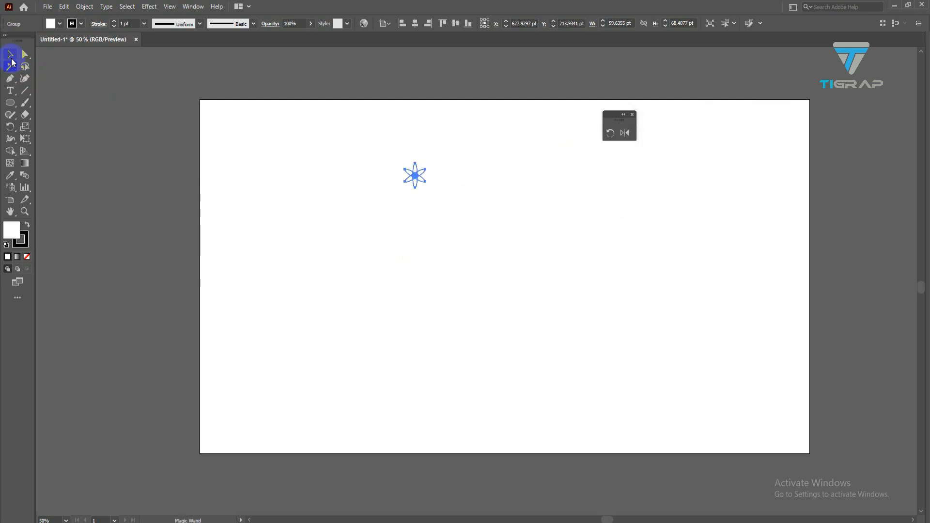
# Create a copy of the flower group rotated 15° around a pivot point set a short distance below it.
pyautogui.click(610, 132)
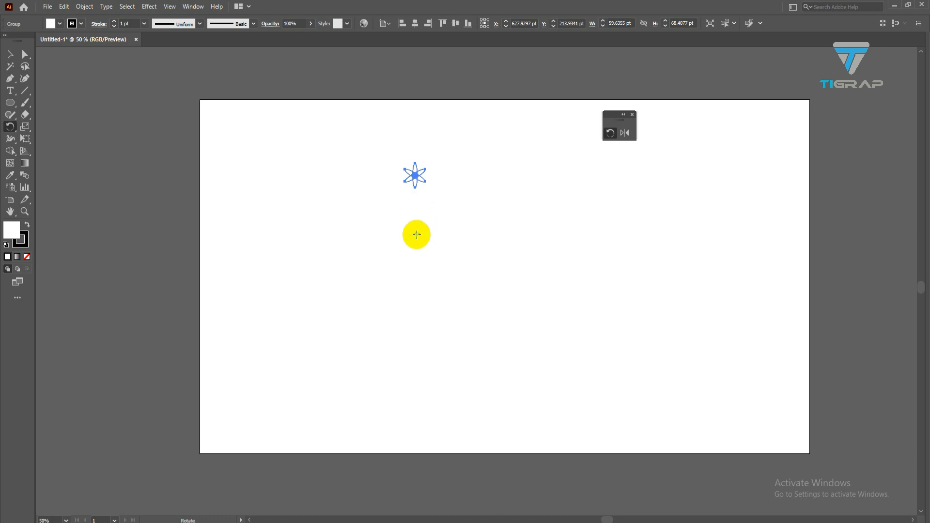
pyautogui.keyDown('alt'); pyautogui.click(416, 234); pyautogui.keyUp('alt')
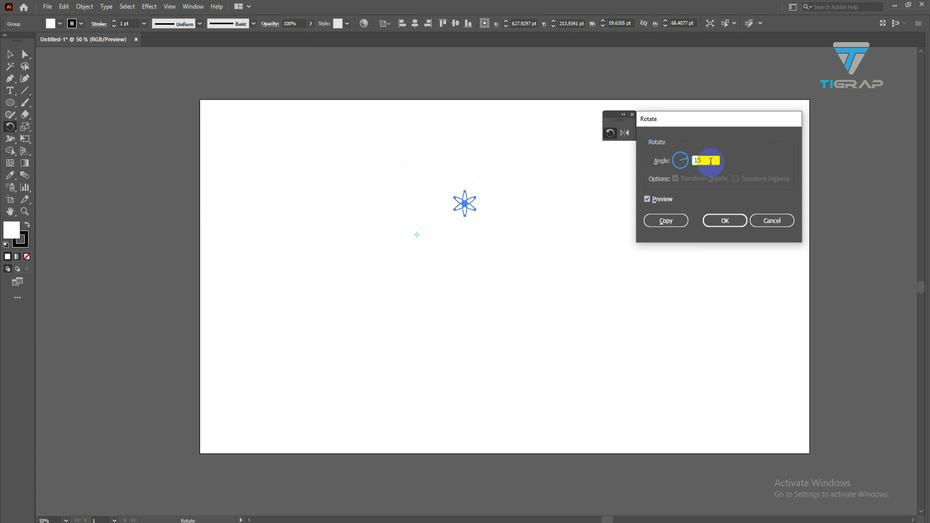
pyautogui.click(657, 222)
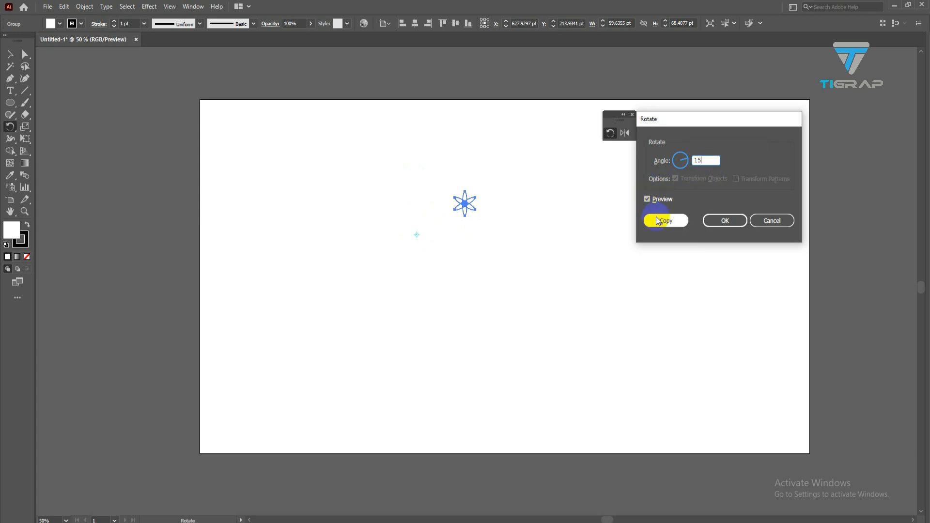
pyautogui.click(658, 220)
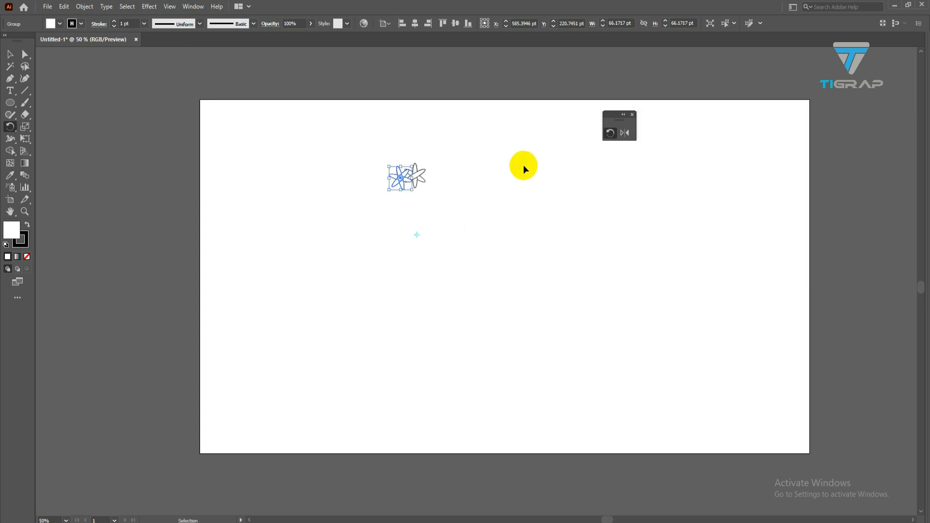
# Repeat the 15° rotated copy until the flowers form a closed ring around the pivot point.
pyautogui.hotkey('ctrl', 'd')
pyautogui.hotkey('ctrl', 'd')
pyautogui.hotkey('ctrl', 'd')
pyautogui.hotkey('ctrl', 'd')
pyautogui.hotkey('ctrl', 'd')
pyautogui.hotkey('ctrl', 'd')
pyautogui.hotkey('ctrl', 'd')
pyautogui.hotkey('ctrl', 'd')
pyautogui.hotkey('ctrl', 'd')
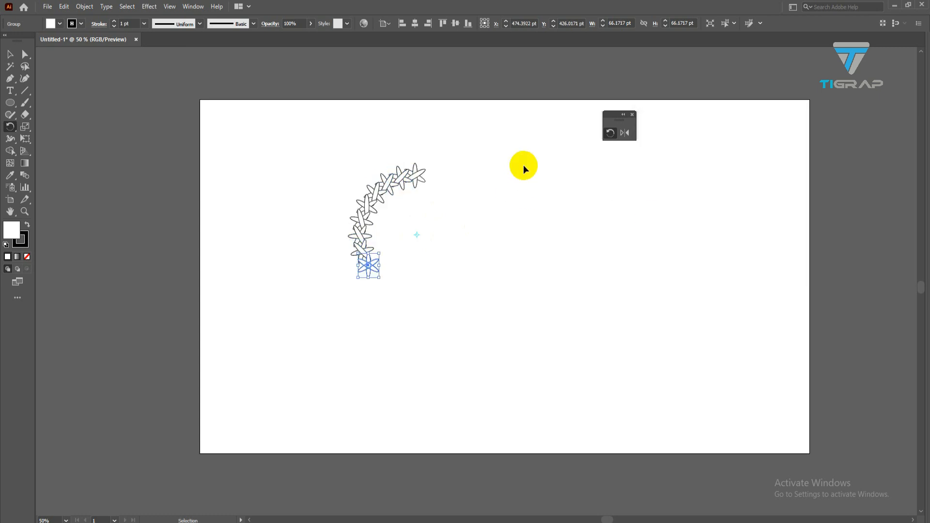
pyautogui.hotkey('ctrl', 'd')
pyautogui.hotkey('ctrl', 'd')
pyautogui.hotkey('ctrl', 'd')
pyautogui.hotkey('ctrl', 'd')
pyautogui.hotkey('ctrl', 'd')
pyautogui.hotkey('ctrl', 'd')
pyautogui.hotkey('ctrl', 'd')
pyautogui.hotkey('ctrl', 'd')
pyautogui.hotkey('ctrl', 'd')
pyautogui.hotkey('ctrl', 'd')
pyautogui.hotkey('ctrl', 'd')
pyautogui.hotkey('ctrl', 'd')
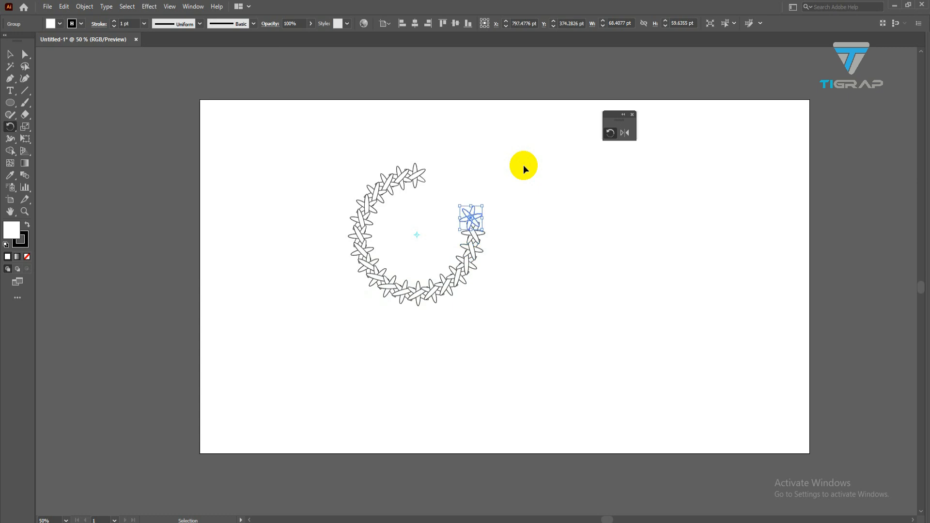
pyautogui.hotkey('ctrl', 'd')
pyautogui.hotkey('ctrl', 'd')
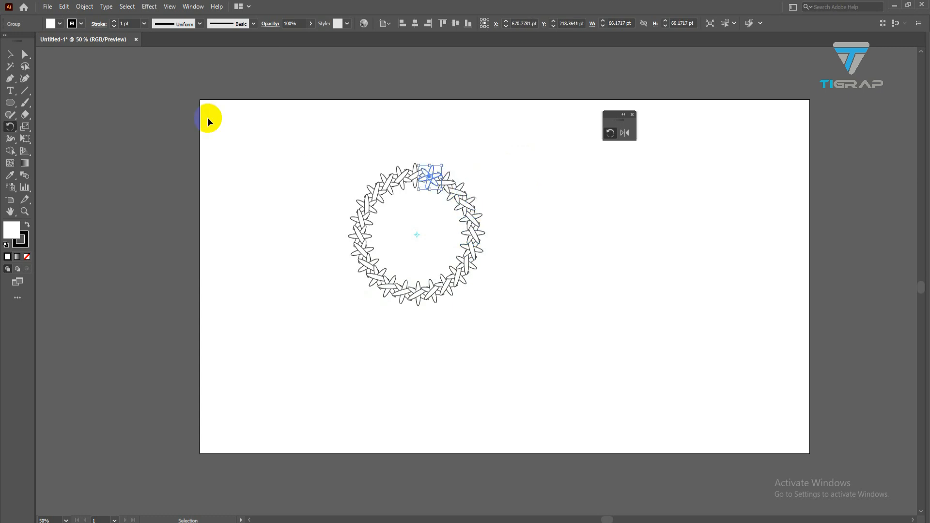
pyautogui.click(9, 54)
pyautogui.click(458, 234)
pyautogui.moveTo(411, 181); pyautogui.dragTo(409, 180)
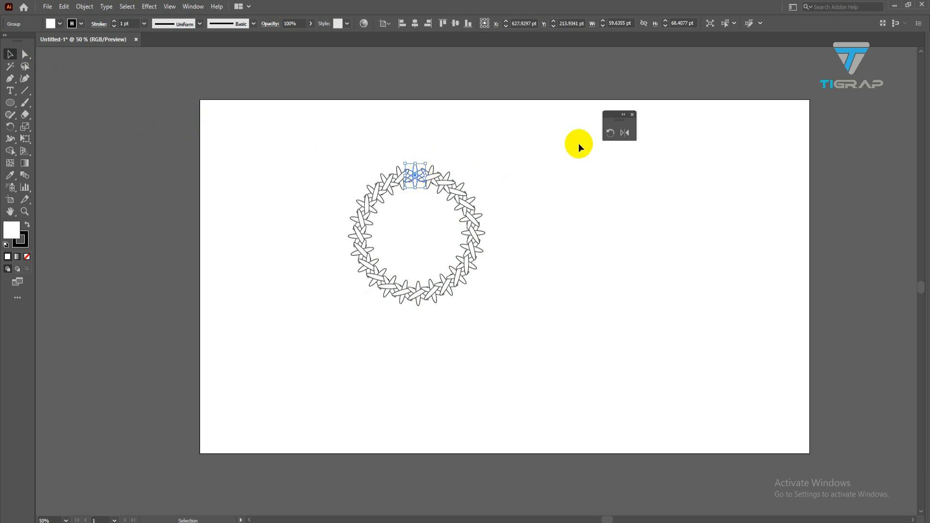
pyautogui.click(610, 133)
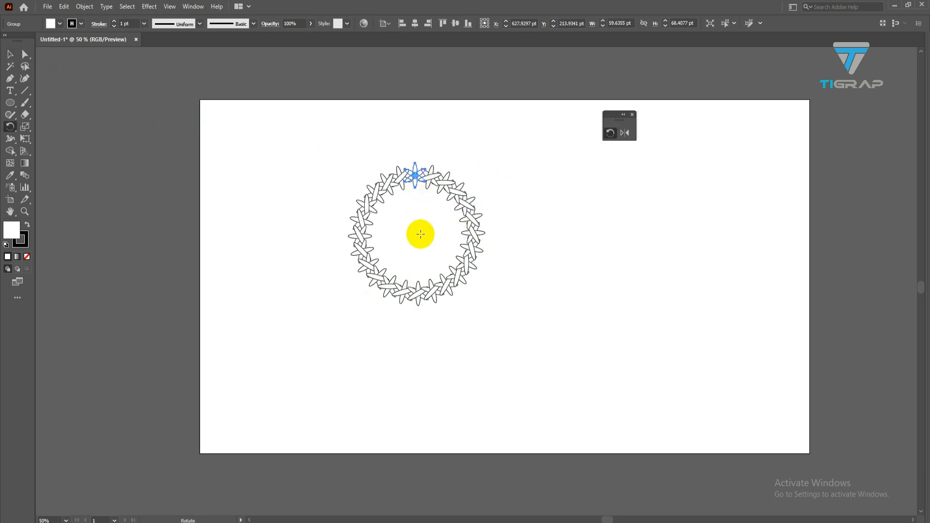
pyautogui.click(10, 55)
pyautogui.click(212, 171)
pyautogui.scroll(1, 489, 189)
pyautogui.scroll(1, 322, 193)
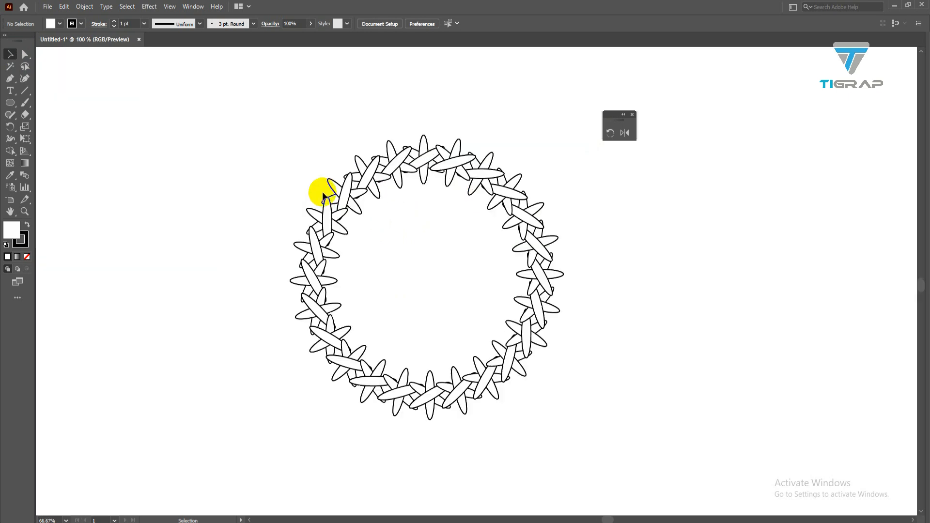
# Move the whole flower ring off the artboard onto the empty canvas beside it and deselect it.
pyautogui.scroll(-2, 320, 194)
pyautogui.moveTo(361, 214); pyautogui.dragTo(218, 252)
pyautogui.scroll(-2, 422, 249)
pyautogui.click(276, 249)
pyautogui.scroll(1, 342, 238)
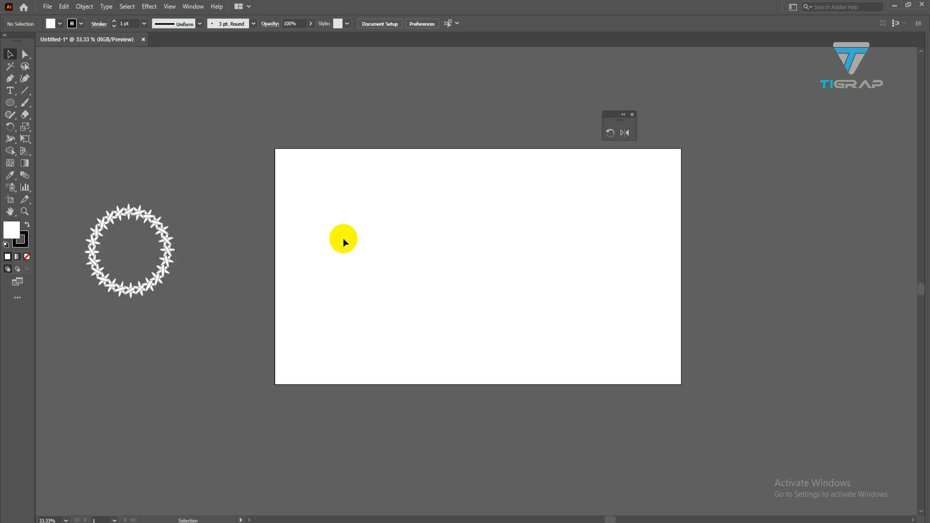
# Draw a tall ellipse about 199 by 296 pt on the upper part of the artboard.
pyautogui.moveTo(409, 234); pyautogui.dragTo(374, 231)
pyautogui.click(10, 102)
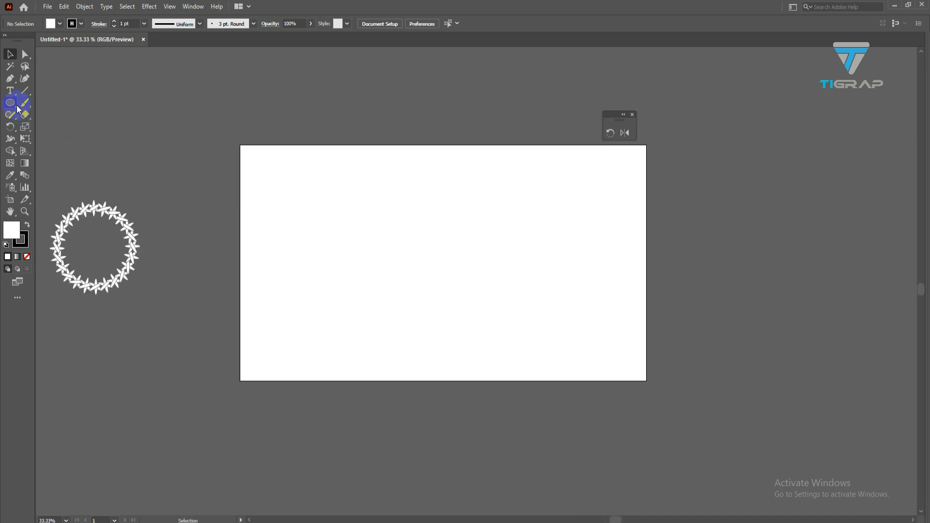
pyautogui.moveTo(363, 179); pyautogui.dragTo(409, 250)
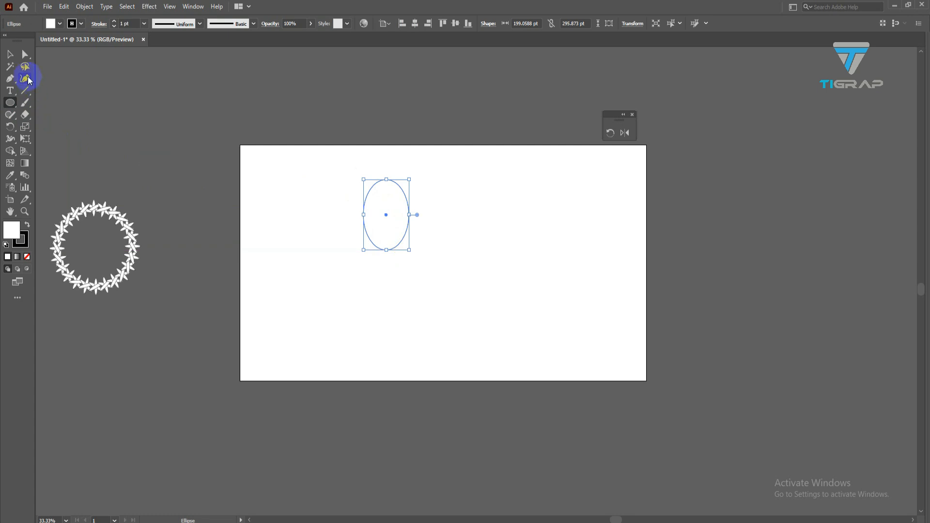
# Convert the ellipse's bottom anchor point to a sharp corner with the Anchor Point tool and deselect the shape.
pyautogui.moveTo(8, 81); pyautogui.dragTo(78, 120)
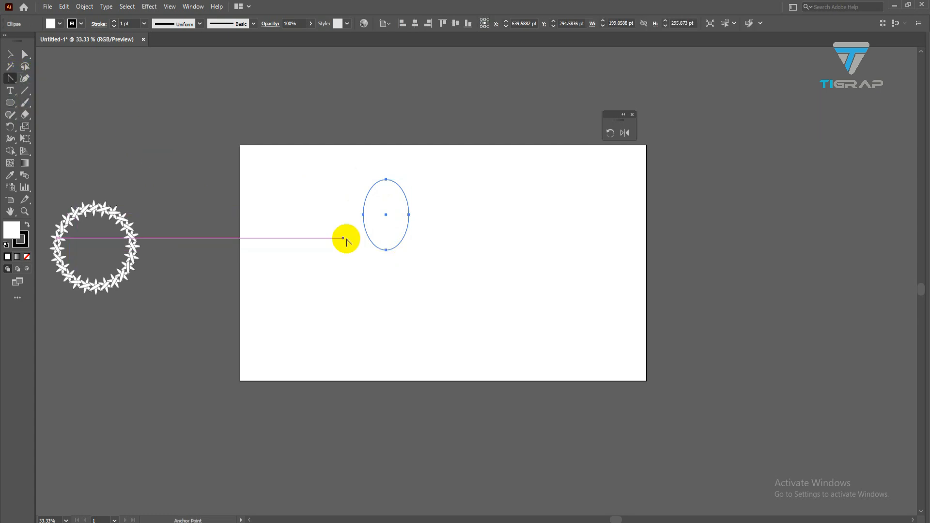
pyautogui.click(386, 251)
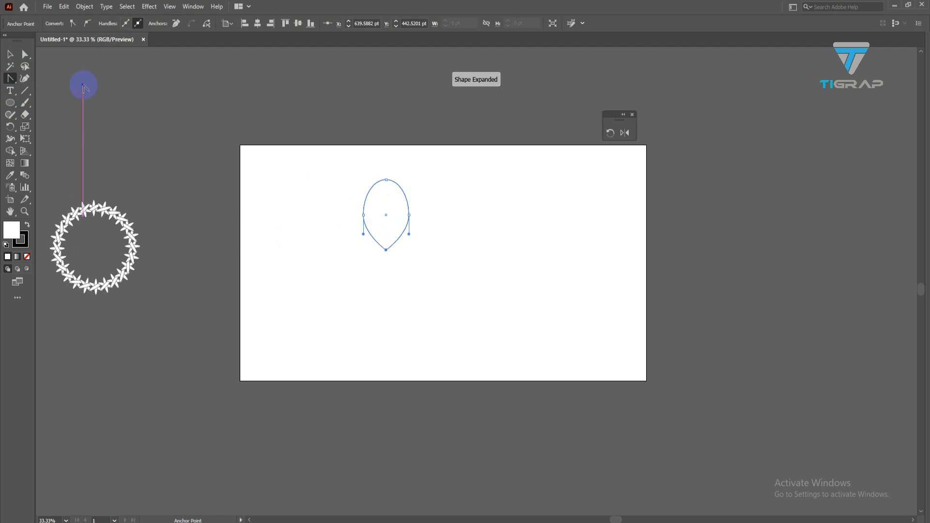
pyautogui.click(11, 58)
pyautogui.click(259, 191)
# Scale the pointed ellipse down to a slim petal about 71 by 226 pt and deselect it.
pyautogui.scroll(1, 496, 225)
pyautogui.moveTo(420, 202); pyautogui.dragTo(331, 209)
pyautogui.moveTo(347, 156); pyautogui.dragTo(351, 182)
pyautogui.moveTo(331, 221); pyautogui.dragTo(337, 221)
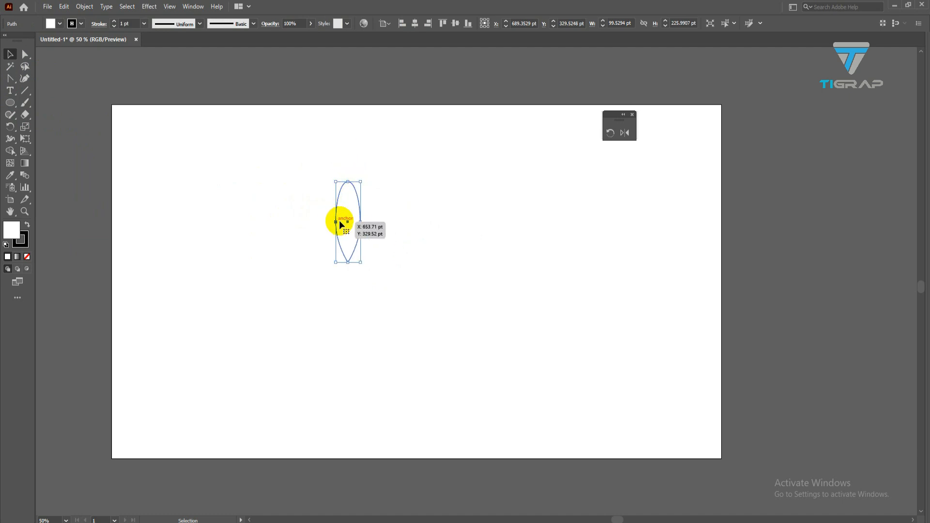
pyautogui.click(426, 224)
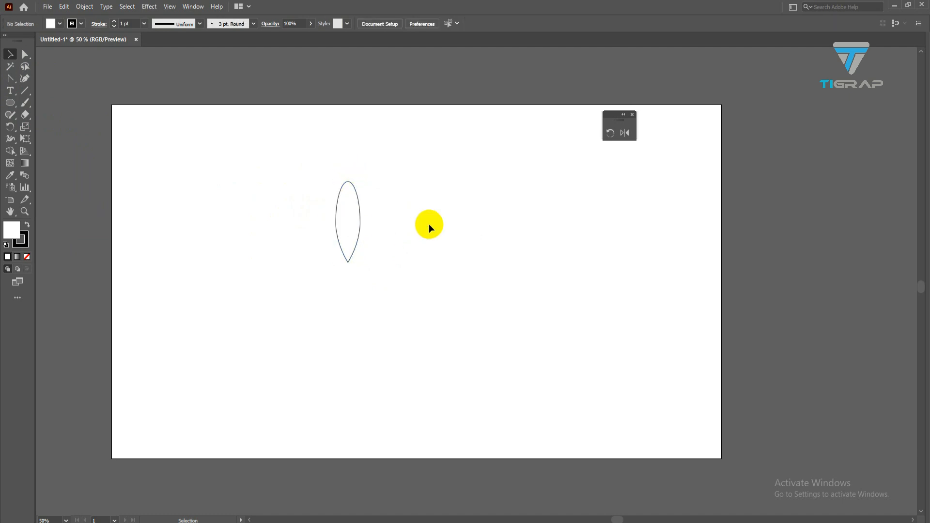
# Reshape the petal's top anchor by pulling its direction handle down inside the shape, forming a hooked tip with a notch on the left side.
pyautogui.click(336, 202)
pyautogui.click(25, 54)
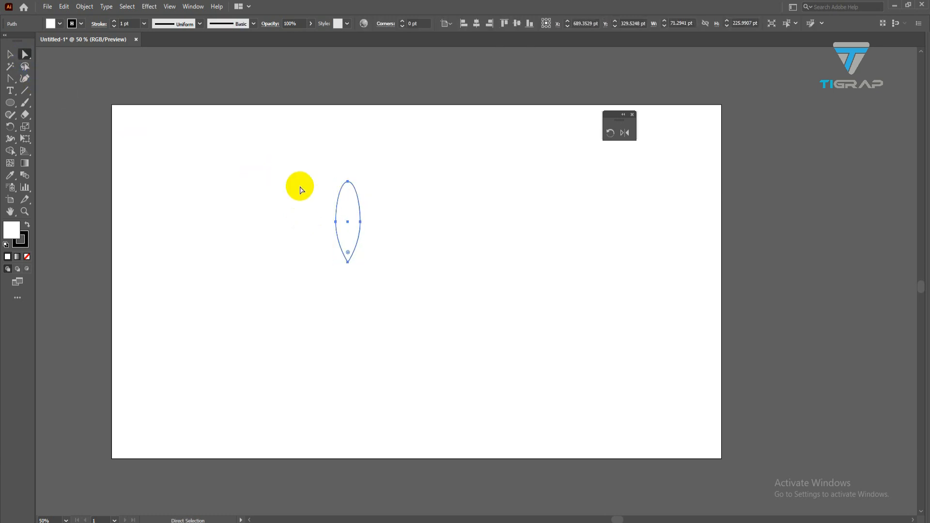
pyautogui.hotkey('ctrl', '=')
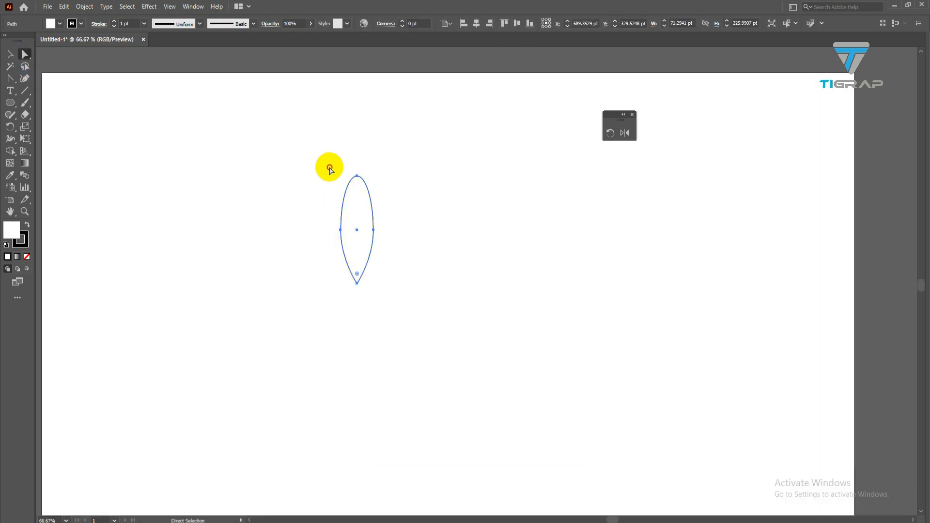
pyautogui.click(357, 176)
pyautogui.moveTo(348, 176); pyautogui.dragTo(350, 181)
pyautogui.moveTo(360, 222); pyautogui.dragTo(367, 260)
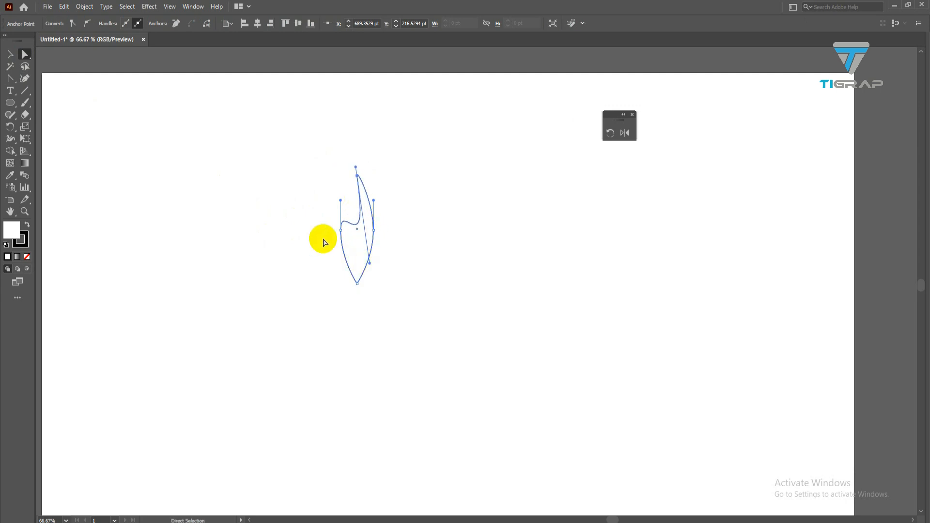
pyautogui.click(9, 56)
pyautogui.click(247, 187)
# Place a copy of the hooked petal on the right side of the artboard and move the original toward the left side.
pyautogui.moveTo(255, 174); pyautogui.dragTo(380, 199)
pyautogui.scroll(-1, 425, 232)
pyautogui.press('r')
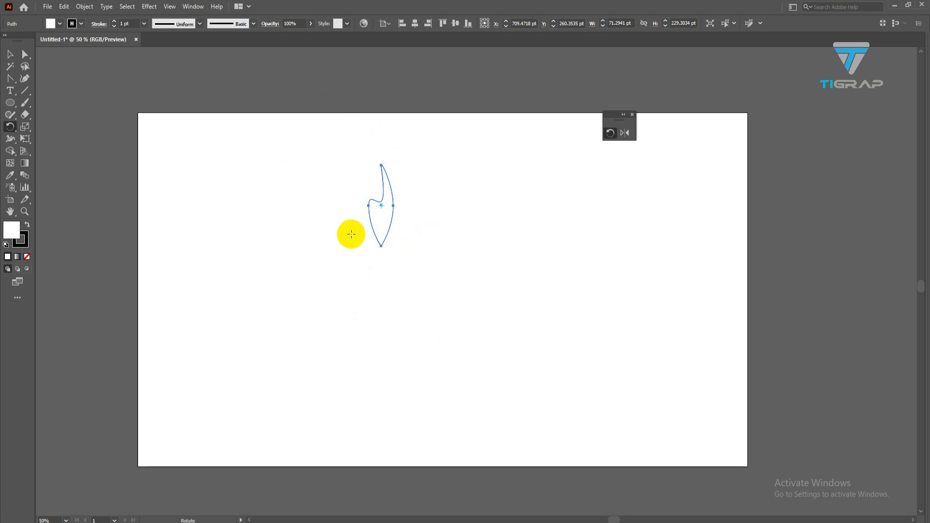
pyautogui.click(11, 56)
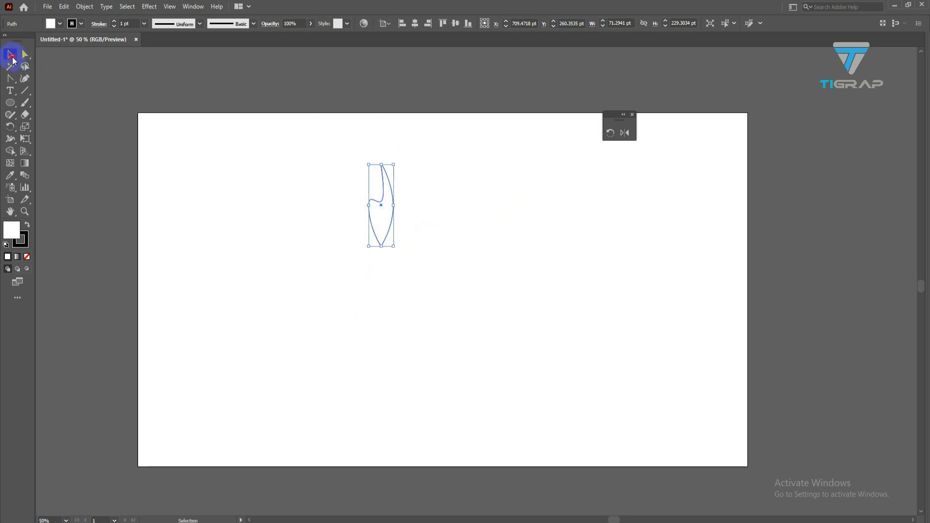
pyautogui.click(338, 204)
pyautogui.click(377, 199)
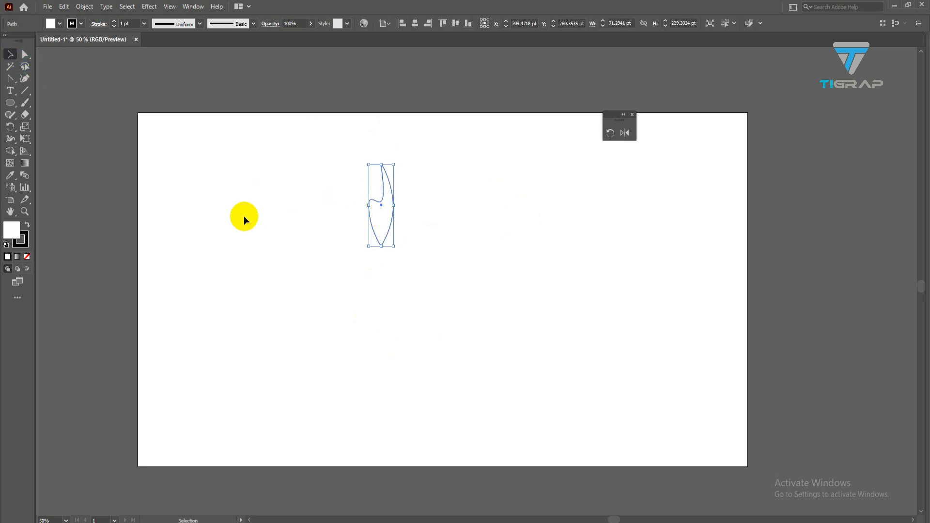
pyautogui.moveTo(376, 222); pyautogui.dragTo(594, 216)
pyautogui.moveTo(256, 223); pyautogui.dragTo(332, 222)
# Create a copy of the left petal rotated 25° around its bottom anchor point.
pyautogui.click(614, 134)
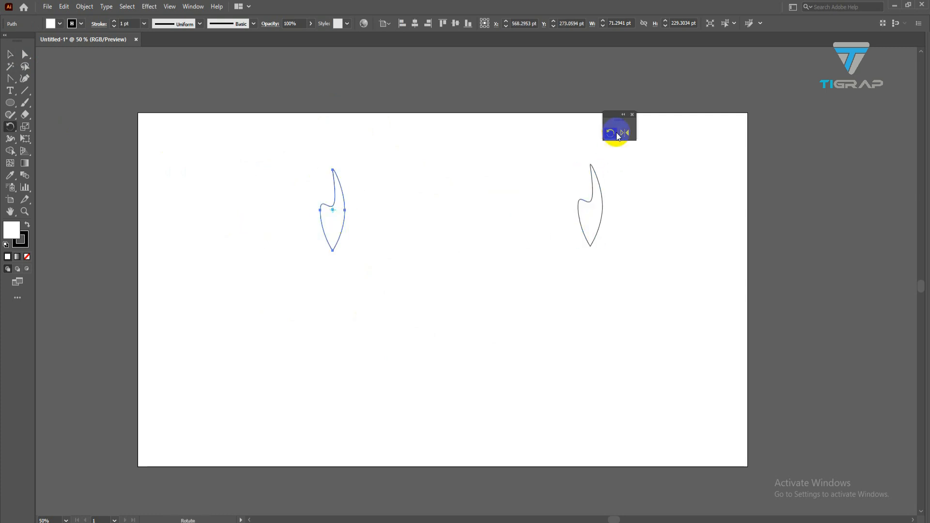
pyautogui.keyDown('alt'); pyautogui.click(332, 251); pyautogui.keyUp('alt')
pyautogui.doubleClick(699, 160)
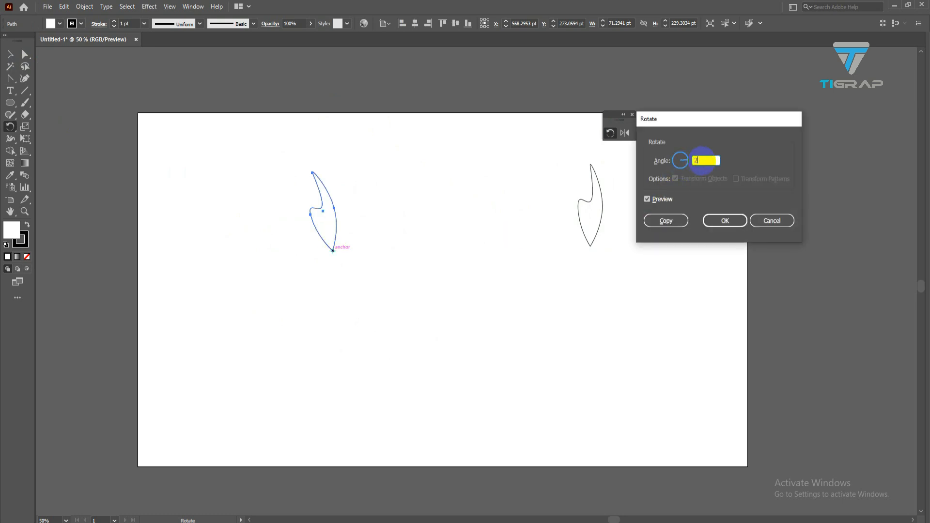
pyautogui.click(666, 221)
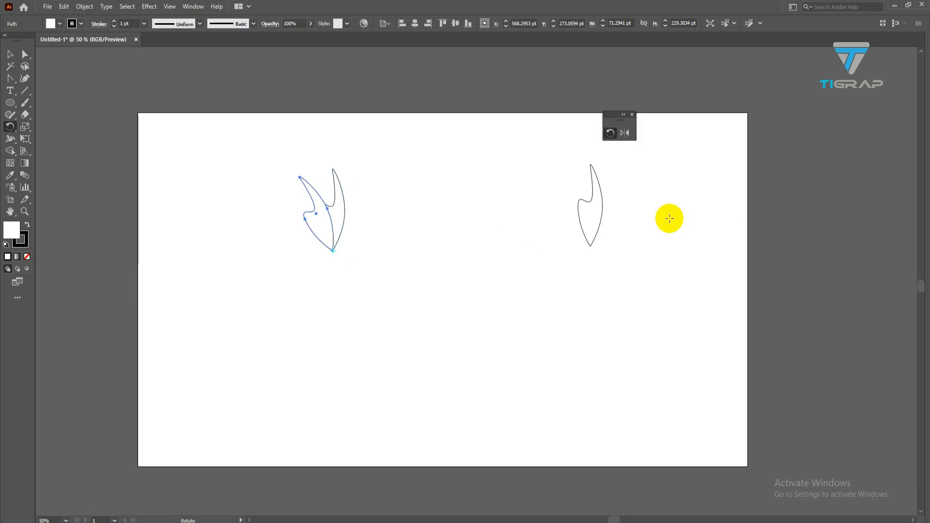
# Repeat the 25° rotated copy for two full turns around the bottom anchor until the petals form a dense, closed rosette.
pyautogui.hotkey('ctrl', 'd')
pyautogui.hotkey('ctrl', 'd')
pyautogui.hotkey('ctrl', 'd')
pyautogui.hotkey('ctrl', 'd')
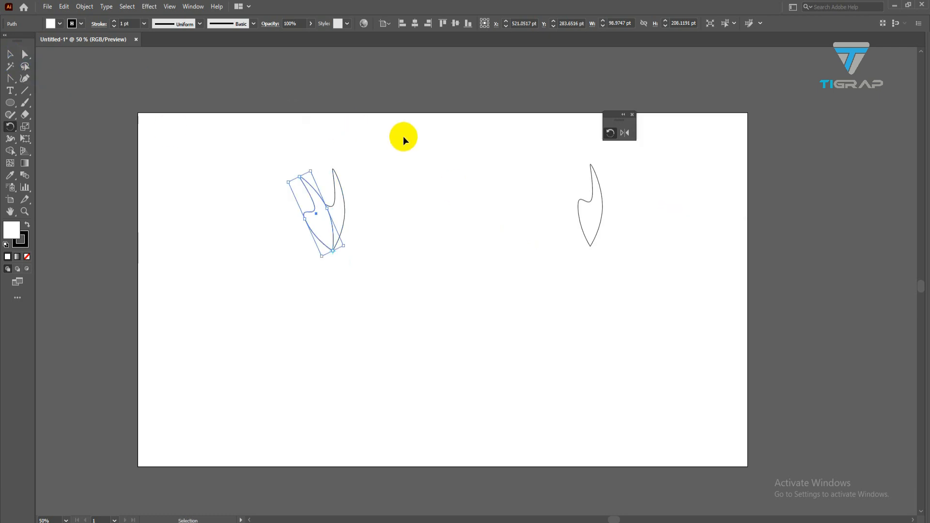
pyautogui.hotkey('ctrl', 'd')
pyautogui.hotkey('ctrl', 'd')
pyautogui.hotkey('ctrl', 'd')
pyautogui.hotkey('ctrl', 'd')
pyautogui.hotkey('ctrl', 'd')
pyautogui.hotkey('ctrl', 'd')
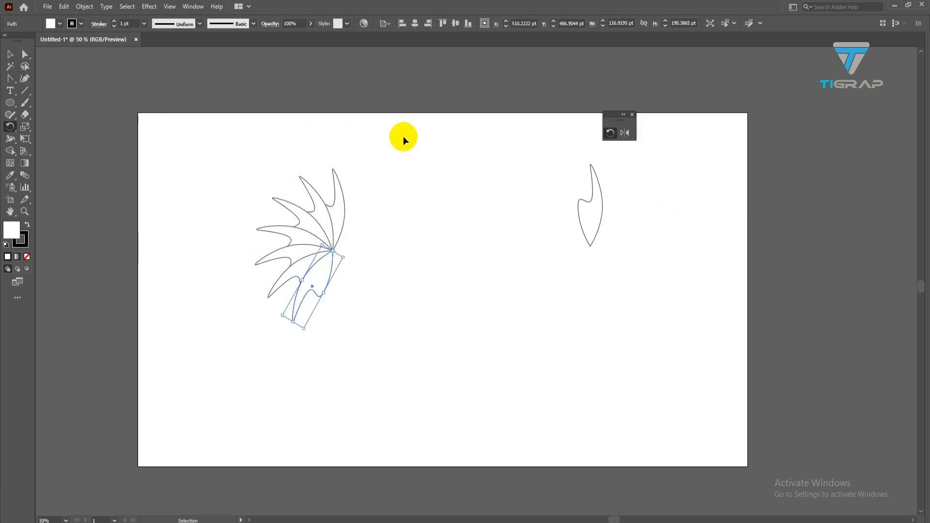
pyautogui.hotkey('ctrl', 'd')
pyautogui.hotkey('ctrl', 'd')
pyautogui.hotkey('ctrl', 'd')
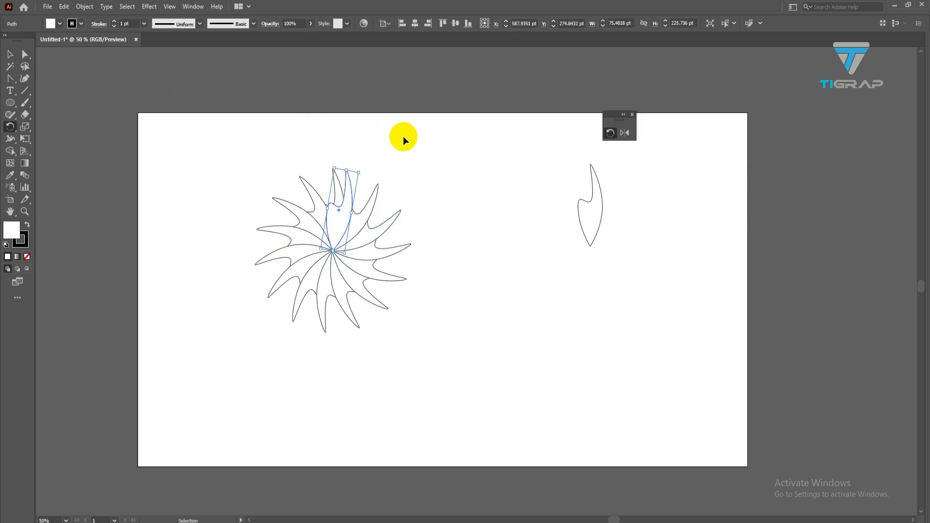
pyautogui.hotkey('ctrl', 'd')
pyautogui.hotkey('ctrl', 'd')
pyautogui.hotkey('ctrl', 'd')
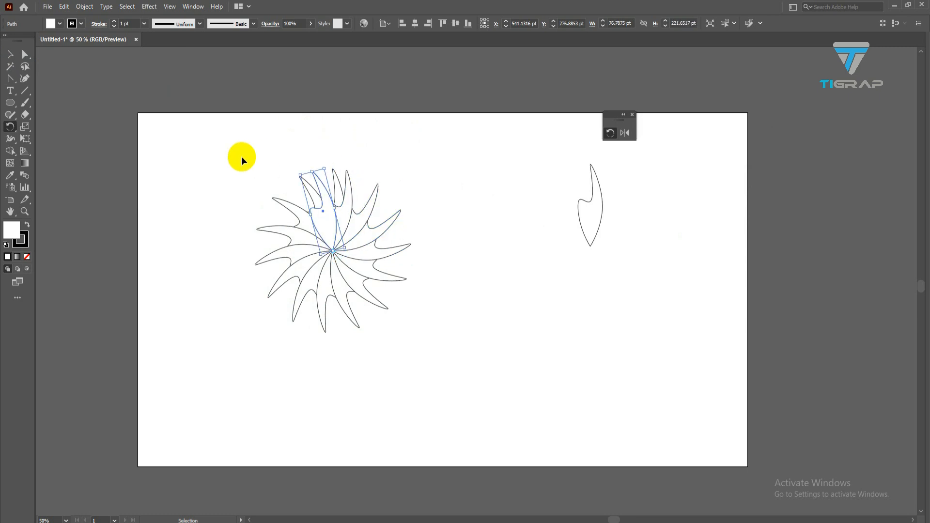
pyautogui.hotkey('ctrl', 'd')
pyautogui.hotkey('ctrl', 'd')
pyautogui.hotkey('ctrl', 'd')
pyautogui.hotkey('ctrl', 'd')
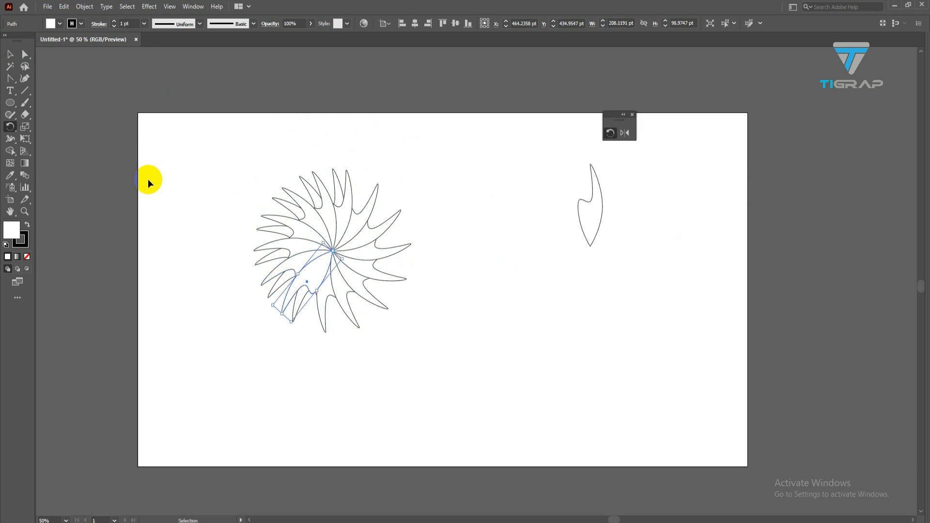
pyautogui.hotkey('ctrl', 'd')
pyautogui.hotkey('ctrl', 'd')
pyautogui.hotkey('ctrl', 'd')
pyautogui.hotkey('ctrl', 'd')
pyautogui.hotkey('ctrl', 'd')
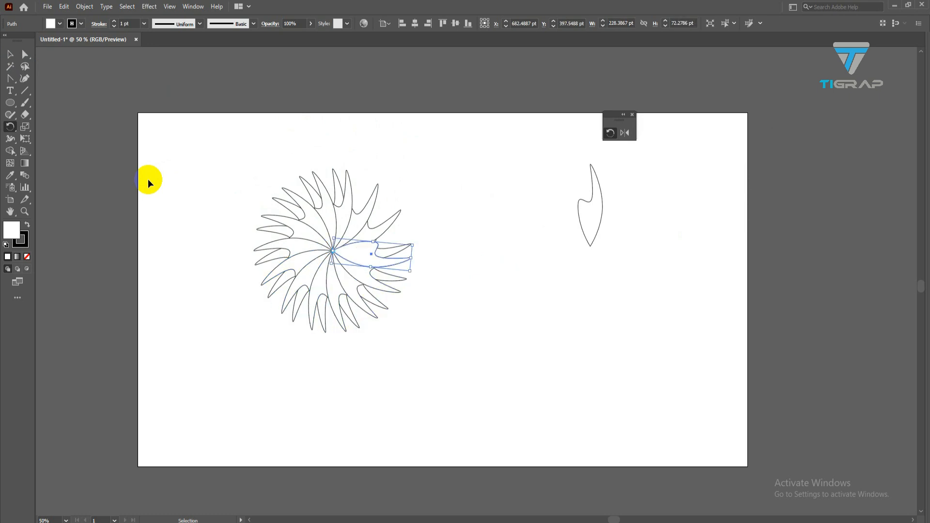
pyautogui.hotkey('ctrl', 'd')
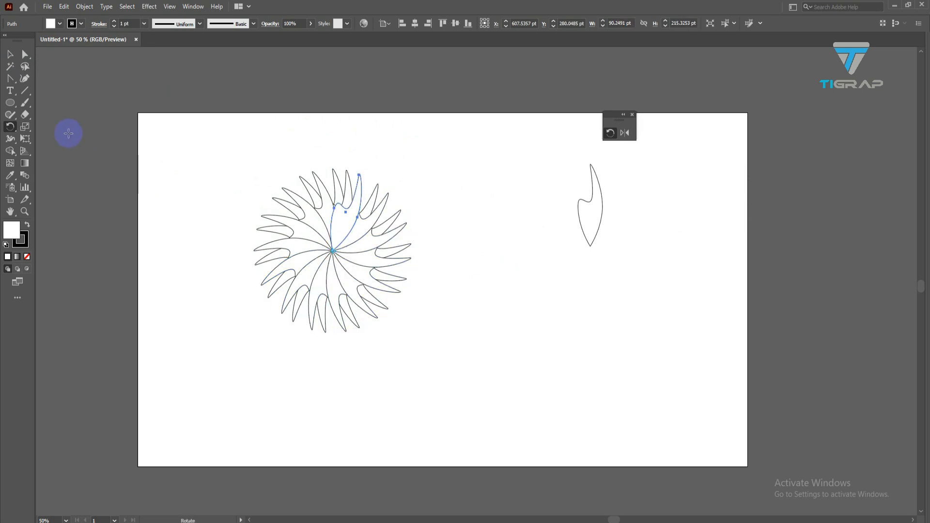
# Examine the petal rosette up close, especially how the petals overlap around its centre.
pyautogui.click(10, 55)
pyautogui.click(280, 222)
pyautogui.moveTo(211, 164); pyautogui.dragTo(421, 330)
pyautogui.click(146, 238)
pyautogui.scroll(2, 229, 240)
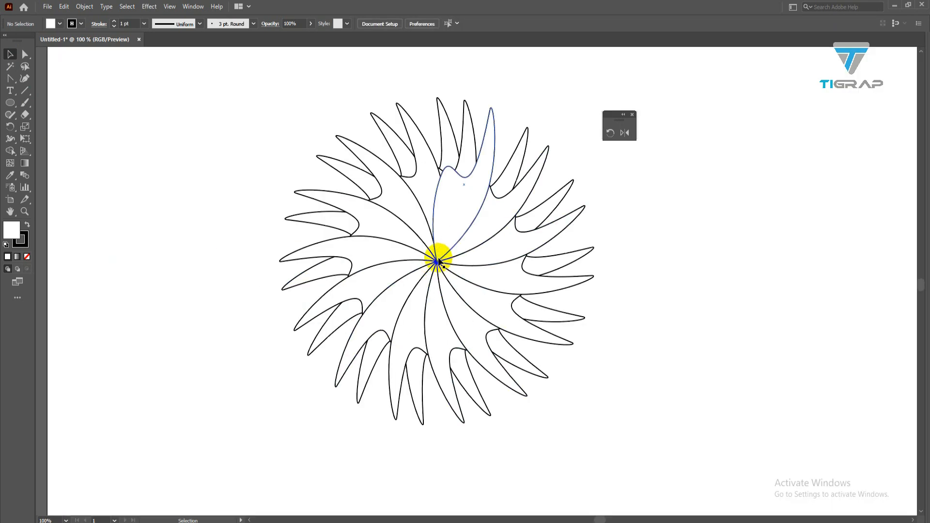
pyautogui.scroll(-2, 437, 262)
pyautogui.scroll(2, 395, 229)
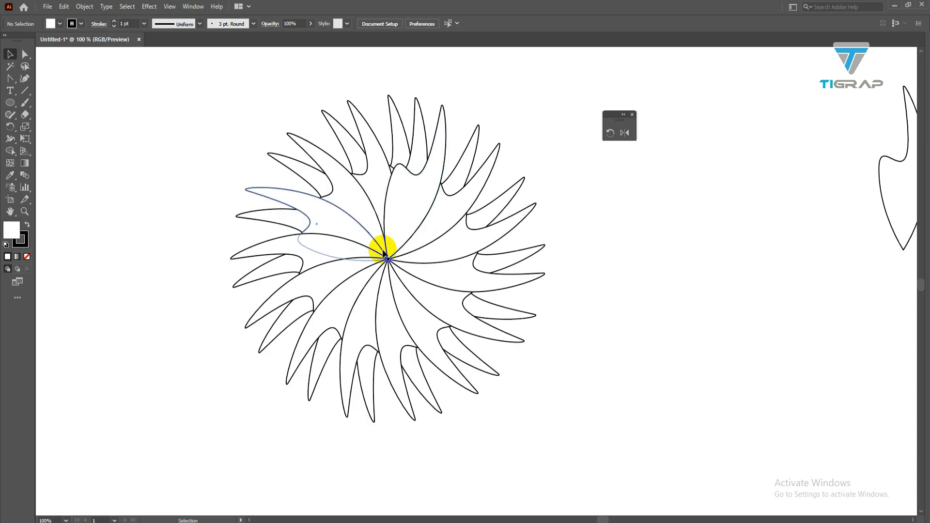
pyautogui.scroll(-2, 363, 254)
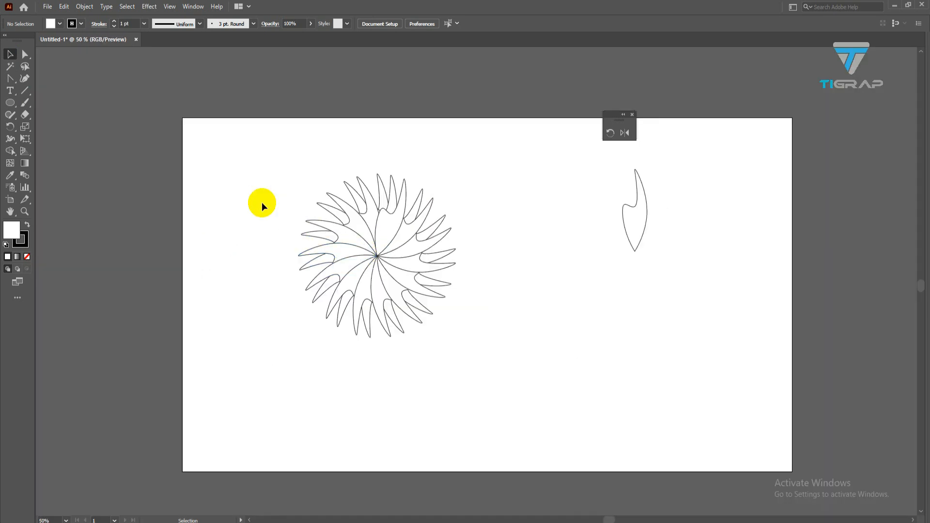
# Group all the rosette's petals and move the group off the artboard onto the canvas below the flower ring.
pyautogui.moveTo(243, 161); pyautogui.dragTo(499, 356)
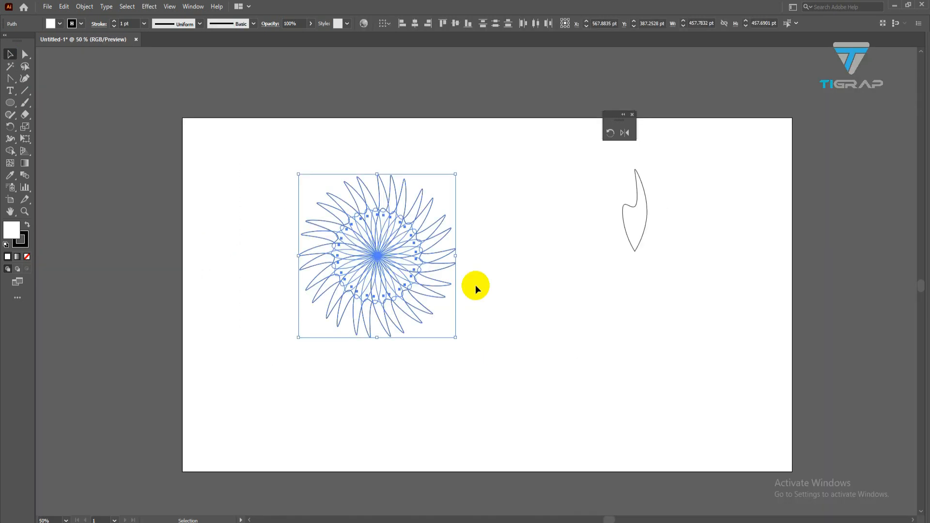
pyautogui.press('v')
pyautogui.scroll(-2, 469, 274)
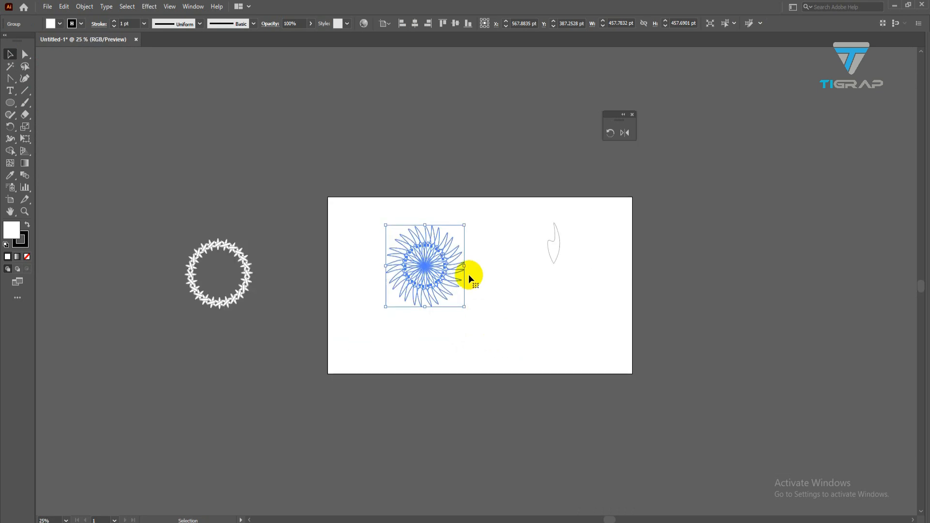
pyautogui.moveTo(432, 267); pyautogui.dragTo(223, 354)
pyautogui.click(301, 370)
# Place a duplicate of the grouped rosette directly below the original on the empty canvas.
pyautogui.scroll(2, 248, 393)
pyautogui.moveTo(249, 394); pyautogui.dragTo(323, 378)
pyautogui.moveTo(255, 340); pyautogui.dragTo(263, 339)
pyautogui.moveTo(267, 344); pyautogui.dragTo(314, 269)
pyautogui.moveTo(306, 216); pyautogui.dragTo(305, 380)
pyautogui.moveTo(257, 357); pyautogui.dragTo(257, 357)
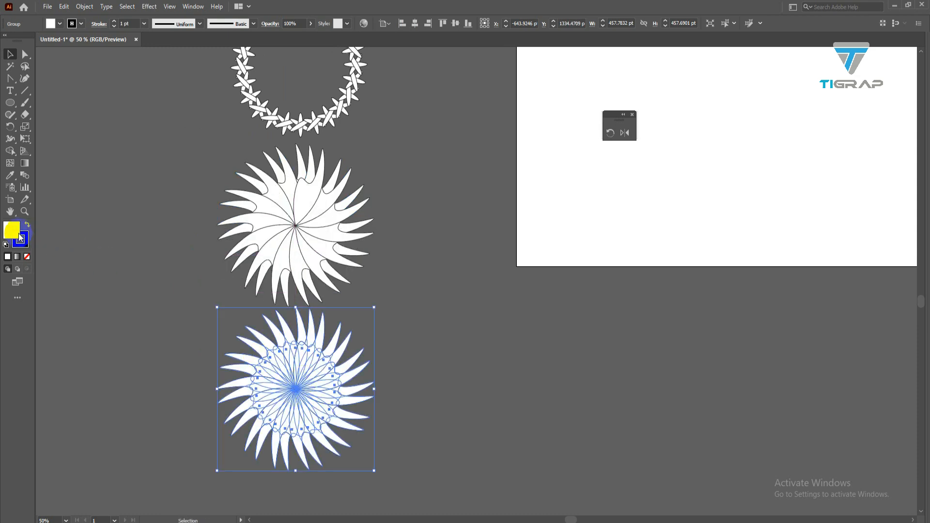
# Remove the fill from the lower rosette copy so only its black outlines remain, and deselect it.
pyautogui.click(25, 256)
pyautogui.click(122, 301)
pyautogui.scroll(-3, 146, 315)
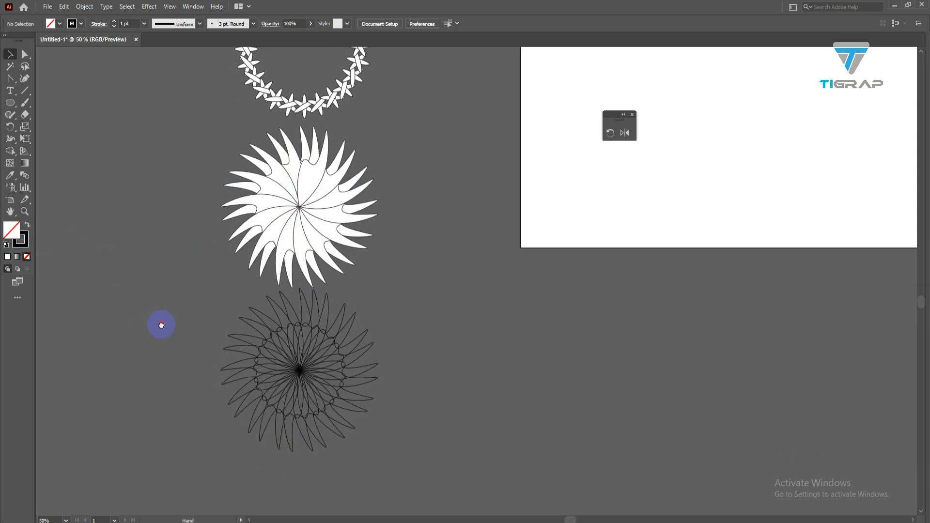
pyautogui.keyDown('alt'); pyautogui.scroll(1, 196, 296); pyautogui.keyUp('alt')
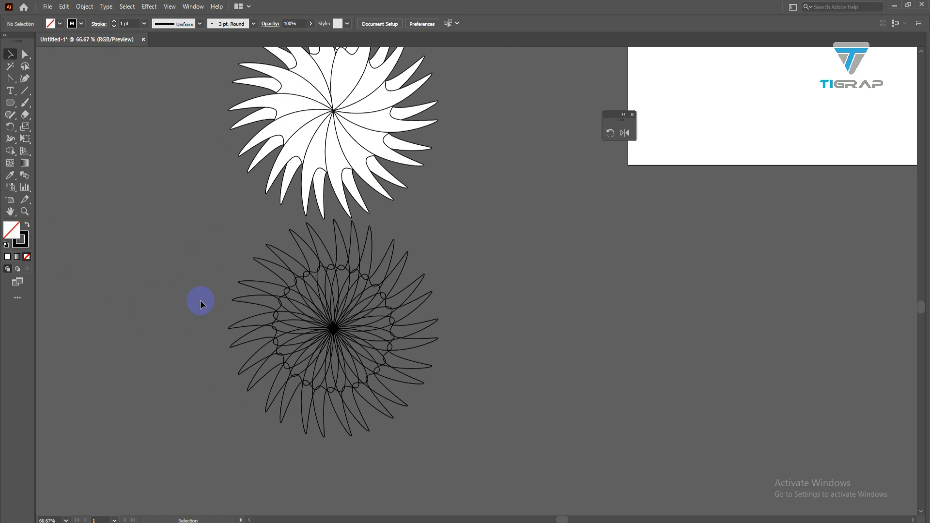
# Move the remaining hooked petal from the right side to the upper middle of the artboard, keeping it selected.
pyautogui.keyDown('alt'); pyautogui.scroll(-3, 200, 301); pyautogui.keyUp('alt')
pyautogui.moveTo(469, 218); pyautogui.dragTo(417, 318)
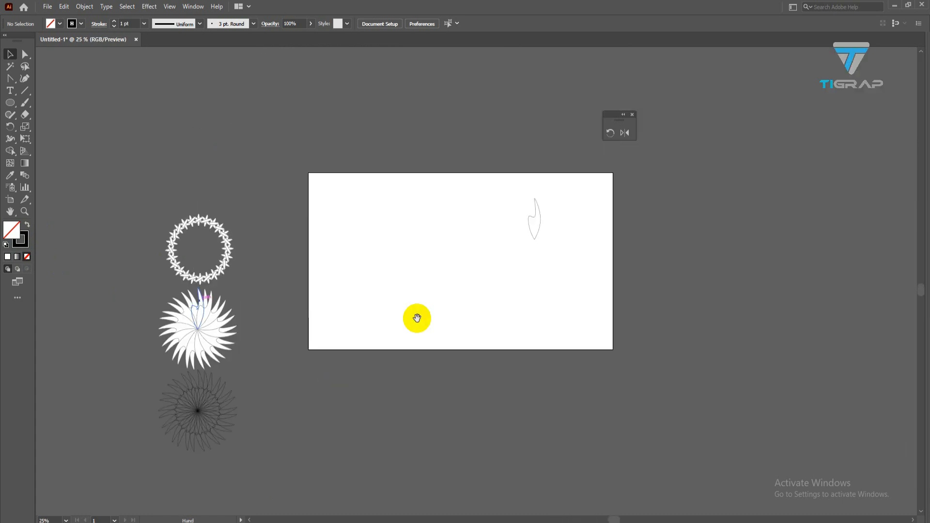
pyautogui.moveTo(531, 210); pyautogui.dragTo(448, 218)
pyautogui.scroll(2, 463, 226)
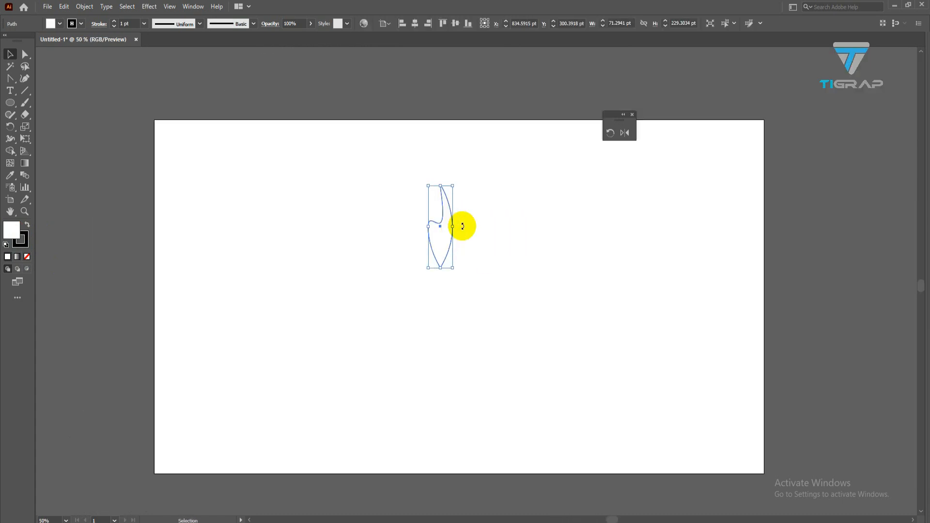
# Create a copy of the petal rotated 25° around a pivot point set a short distance below its bottom tip.
pyautogui.click(610, 133)
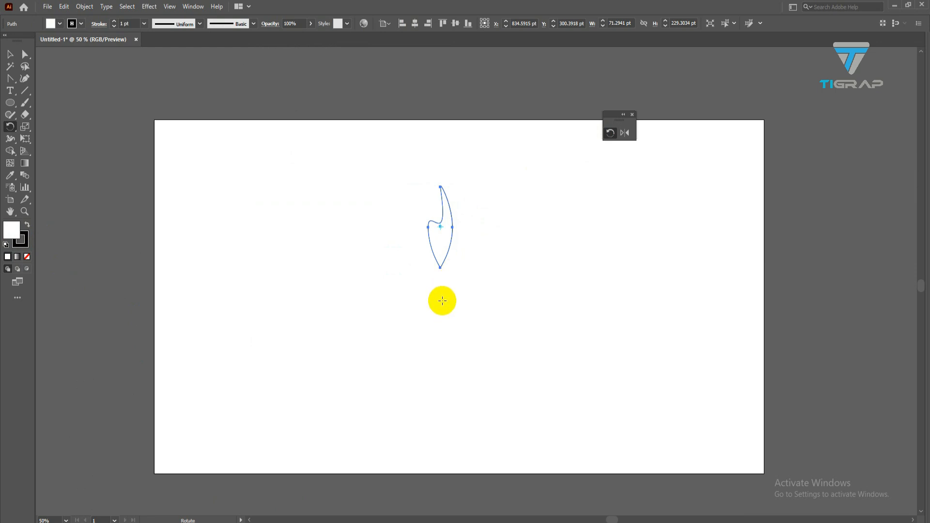
pyautogui.keyDown('alt'); pyautogui.click(442, 300); pyautogui.keyUp('alt')
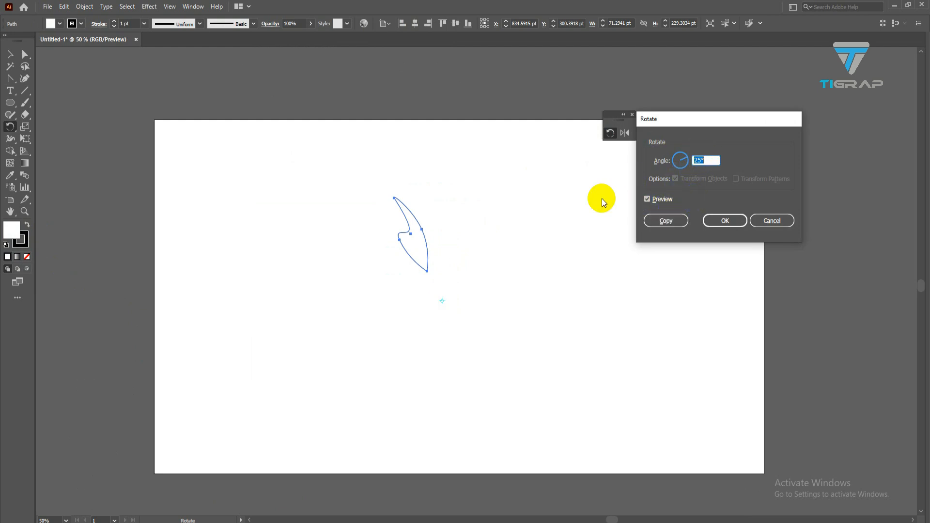
pyautogui.click(659, 220)
# Repeat the rotated petal copy around the same pivot until overlapping petals fill a dense ring with an open centre.
pyautogui.hotkey('ctrl', 'd')
pyautogui.hotkey('ctrl', 'd')
pyautogui.hotkey('ctrl', 'd')
pyautogui.hotkey('ctrl', 'd')
pyautogui.hotkey('ctrl', 'd')
pyautogui.hotkey('ctrl', 'd')
pyautogui.hotkey('ctrl', 'd')
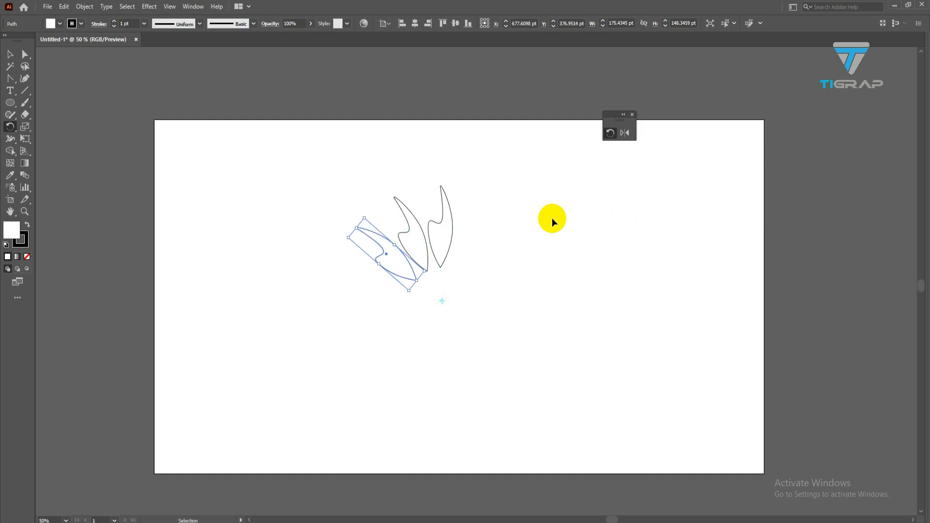
pyautogui.hotkey('ctrl', 'd')
pyautogui.hotkey('ctrl', 'd')
pyautogui.hotkey('ctrl', 'd')
pyautogui.hotkey('ctrl', 'd')
pyautogui.hotkey('ctrl', 'd')
pyautogui.hotkey('ctrl', 'd')
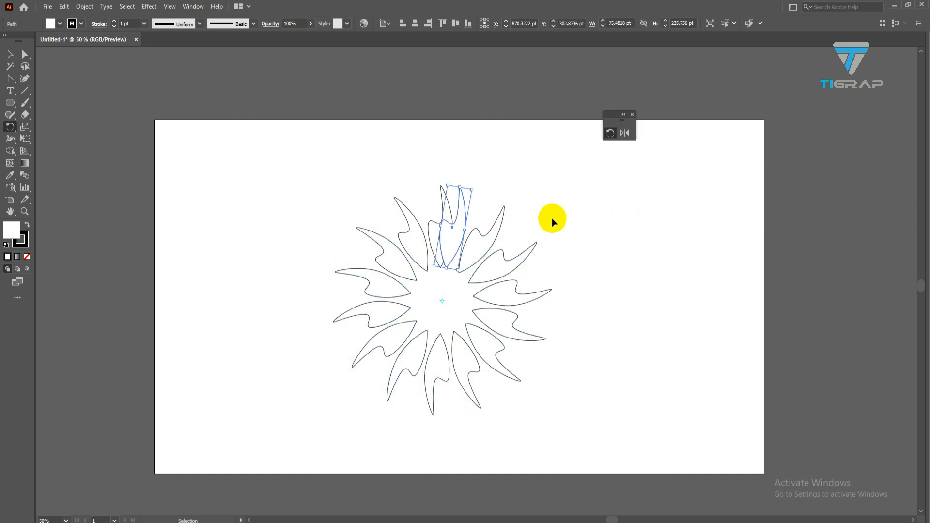
pyautogui.hotkey('ctrl', 'd')
pyautogui.hotkey('ctrl', 'd')
pyautogui.hotkey('ctrl', 'd')
pyautogui.hotkey('ctrl', 'd')
pyautogui.hotkey('ctrl', 'd')
pyautogui.hotkey('ctrl', 'd')
pyautogui.hotkey('ctrl', 'd')
pyautogui.hotkey('ctrl', 'd')
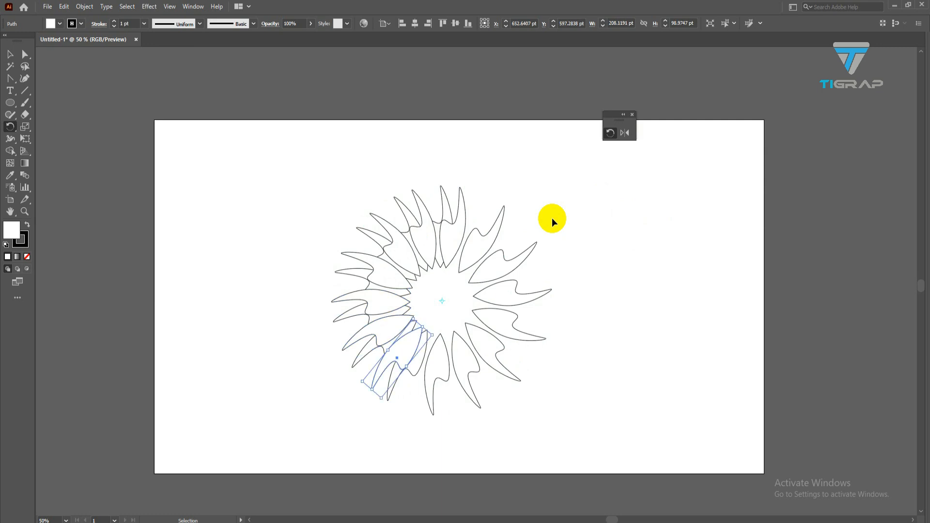
pyautogui.hotkey('ctrl', 'd')
pyautogui.hotkey('ctrl', 'd')
pyautogui.hotkey('ctrl', 'd')
pyautogui.hotkey('ctrl', 'd')
pyautogui.hotkey('ctrl', 'd')
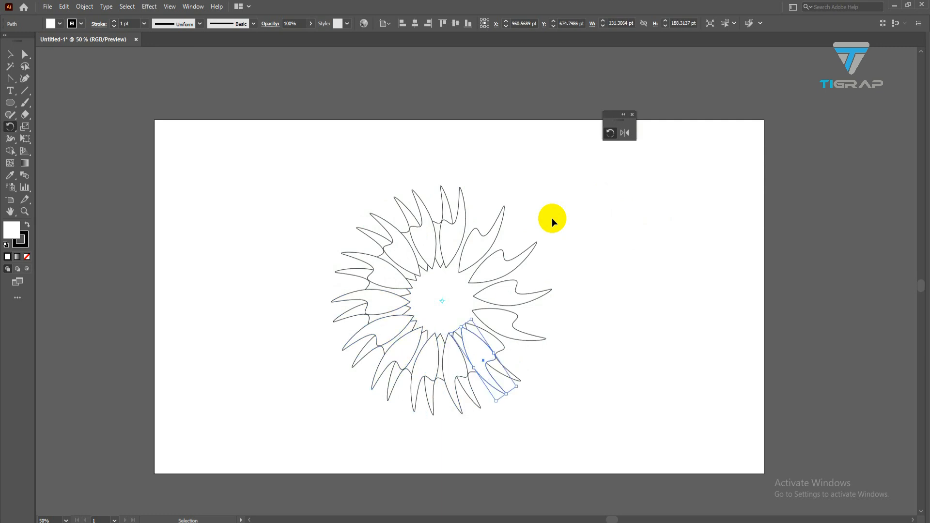
pyautogui.hotkey('ctrl', 'd')
pyautogui.hotkey('ctrl', 'd')
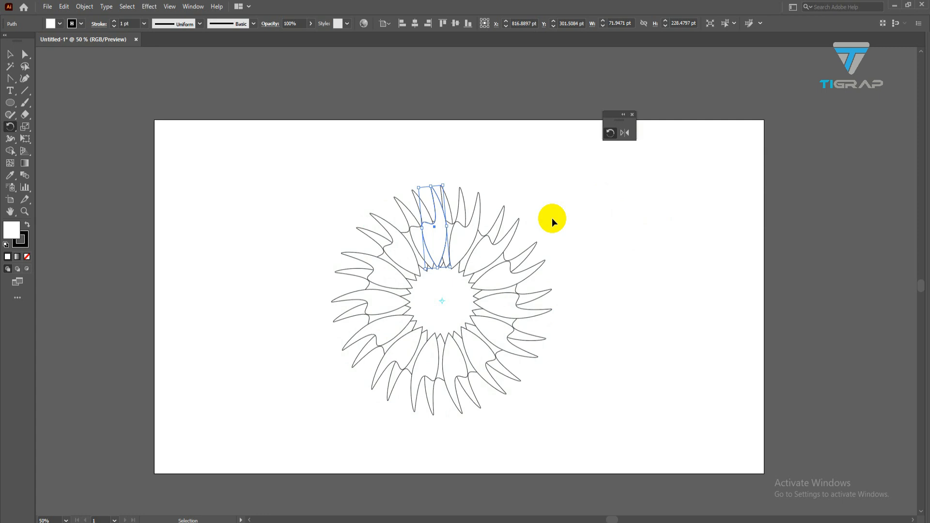
pyautogui.hotkey('ctrl', 'd')
pyautogui.hotkey('ctrl', 'd')
pyautogui.hotkey('ctrl', 'd')
pyautogui.hotkey('ctrl', 'd')
pyautogui.hotkey('ctrl', 'd')
pyautogui.hotkey('ctrl', 'd')
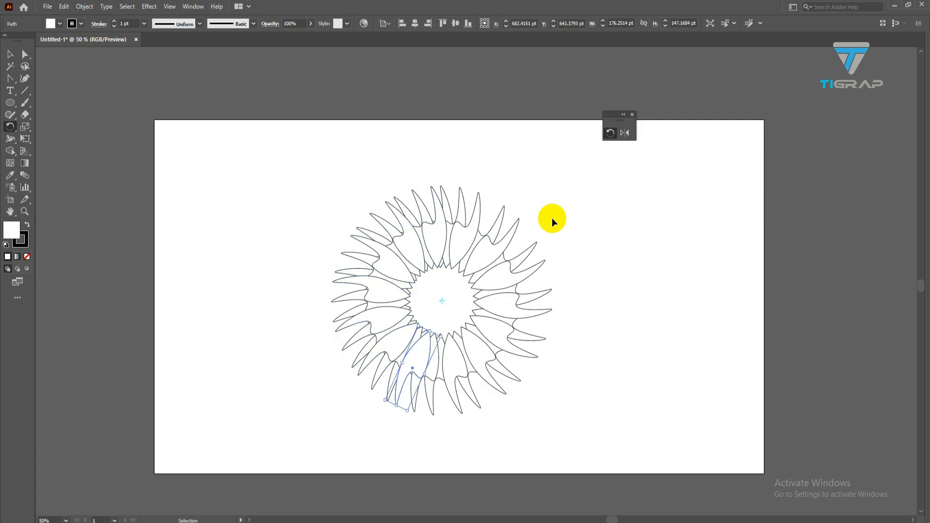
pyautogui.hotkey('ctrl', 'd')
pyautogui.hotkey('ctrl', 'd')
pyautogui.hotkey('ctrl', 'd')
pyautogui.hotkey('ctrl', 'd')
pyautogui.hotkey('ctrl', 'd')
pyautogui.hotkey('ctrl', 'd')
pyautogui.hotkey('ctrl', 'd')
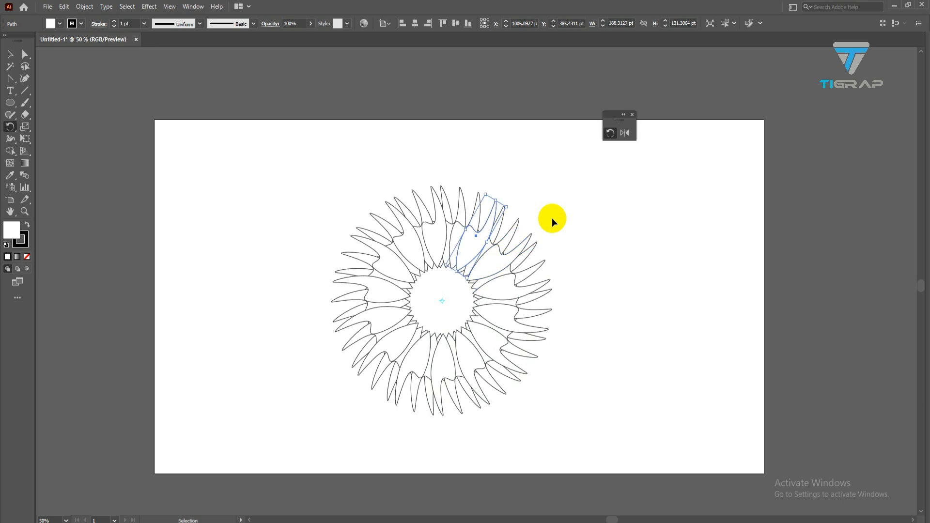
# Select all the petals of the ring and group them into one object.
pyautogui.click(9, 54)
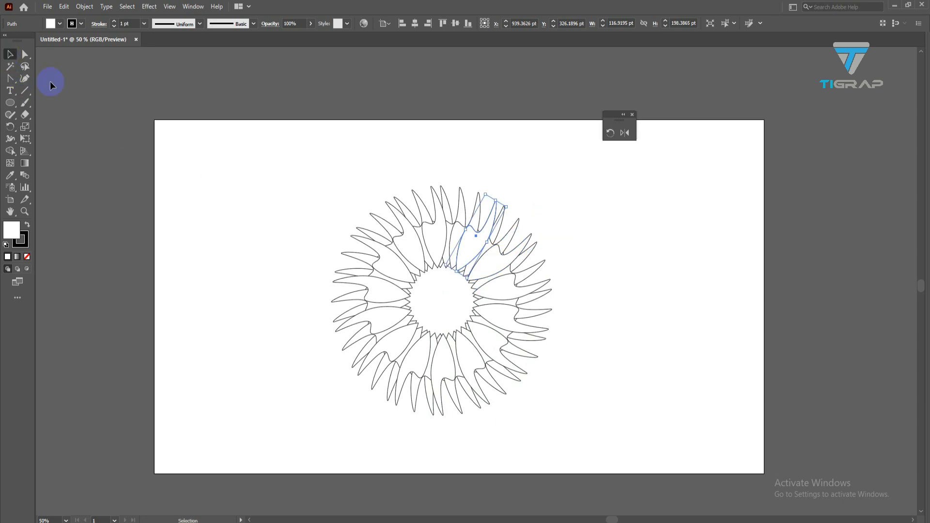
pyautogui.click(234, 182)
pyautogui.moveTo(235, 172); pyautogui.dragTo(641, 424)
pyautogui.hotkey('ctrl', 'g')
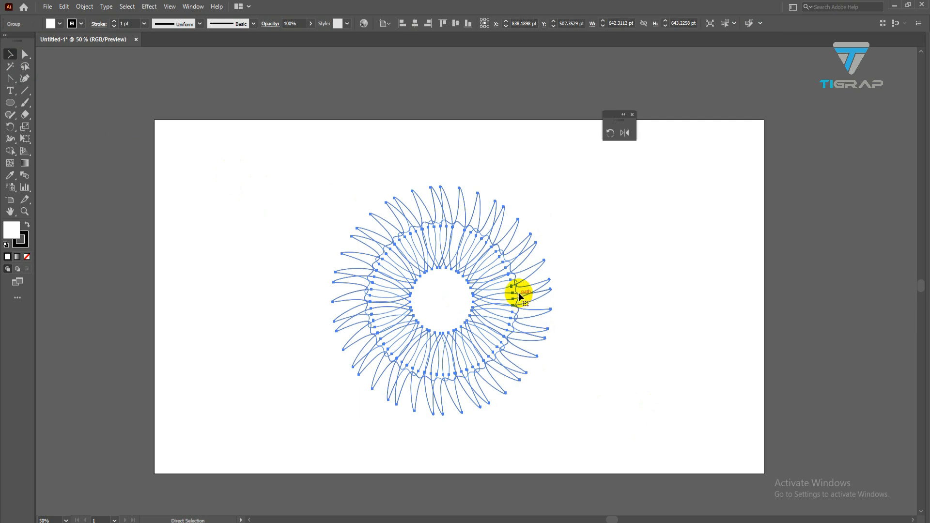
# Move the grouped petal ring off the artboard, directly below the outlined rosette, and deselect it.
pyautogui.scroll(-2, 518, 291)
pyautogui.moveTo(536, 238); pyautogui.dragTo(464, 329)
pyautogui.moveTo(464, 329); pyautogui.dragTo(288, 455)
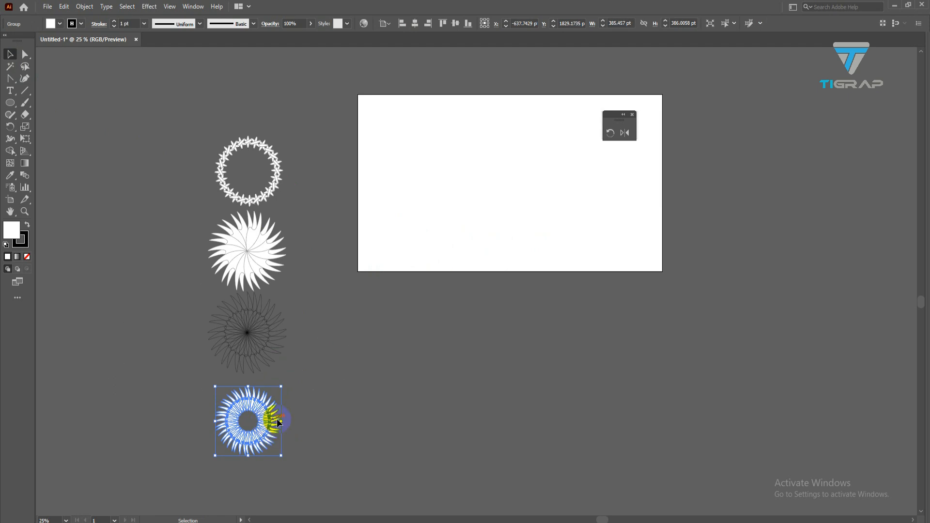
pyautogui.click(361, 355)
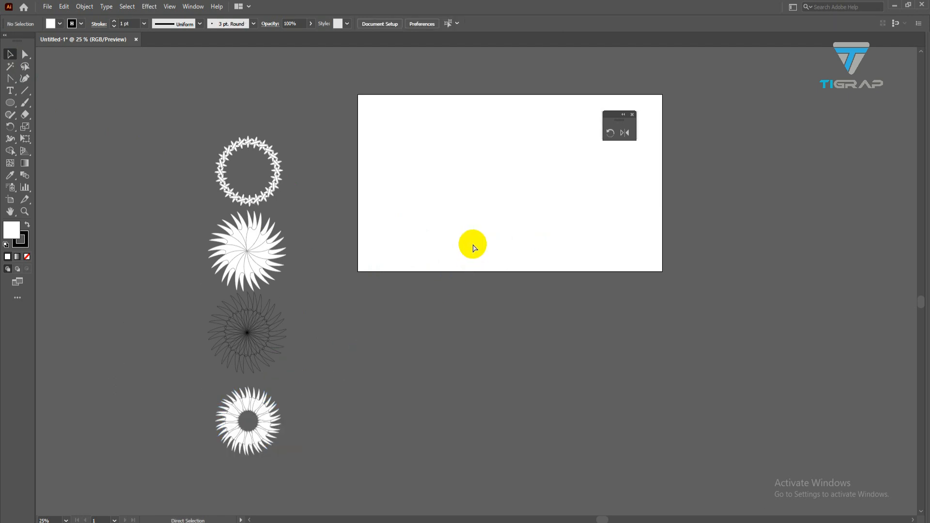
pyautogui.hotkey('ctrl', 's')
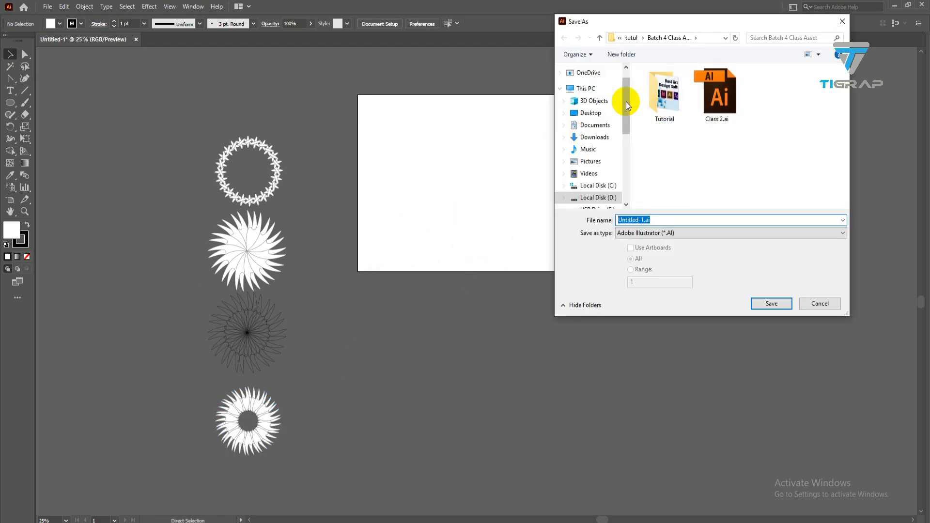
pyautogui.write('ro')
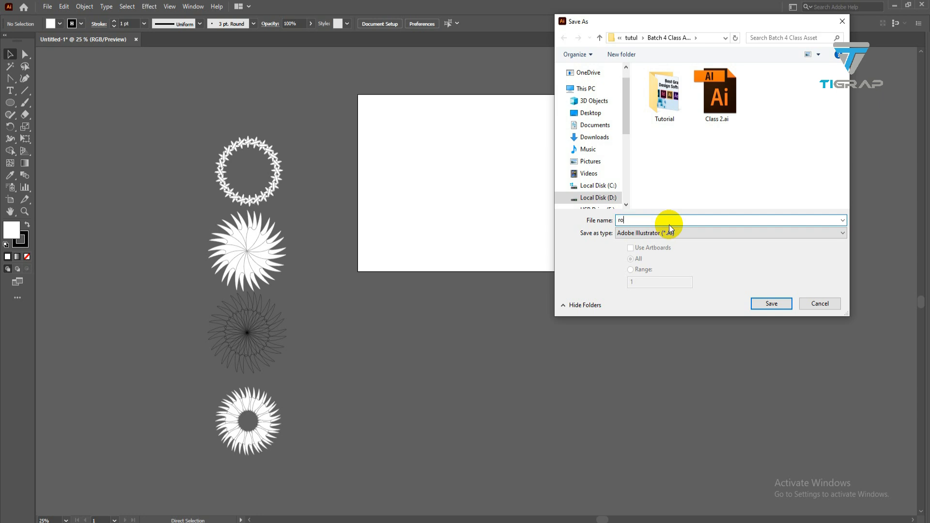
pyautogui.press('BackSpace')
pyautogui.click(814, 301)
# Save the document as Rotate Tools in Adobe Illustrator (*.AI) format with the Illustrator 2020 version options.
pyautogui.click(47, 5)
pyautogui.click(71, 99)
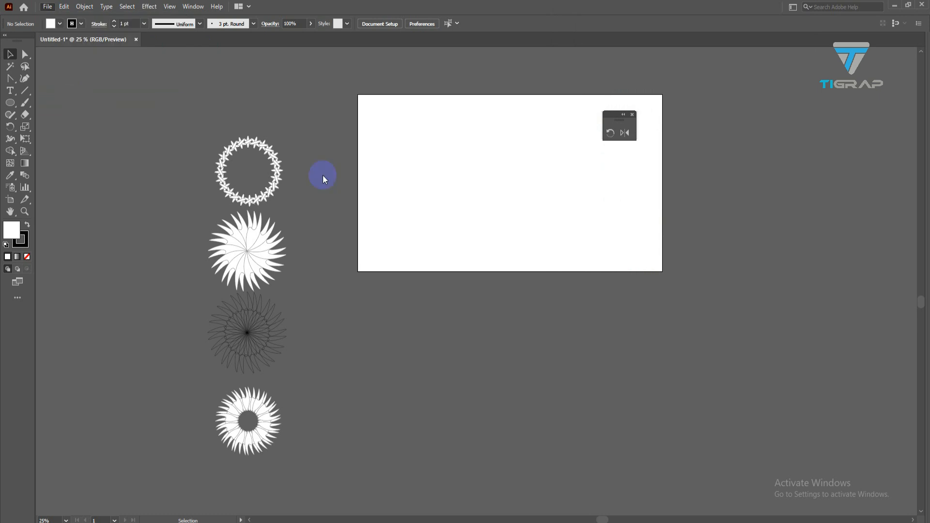
pyautogui.click(654, 233)
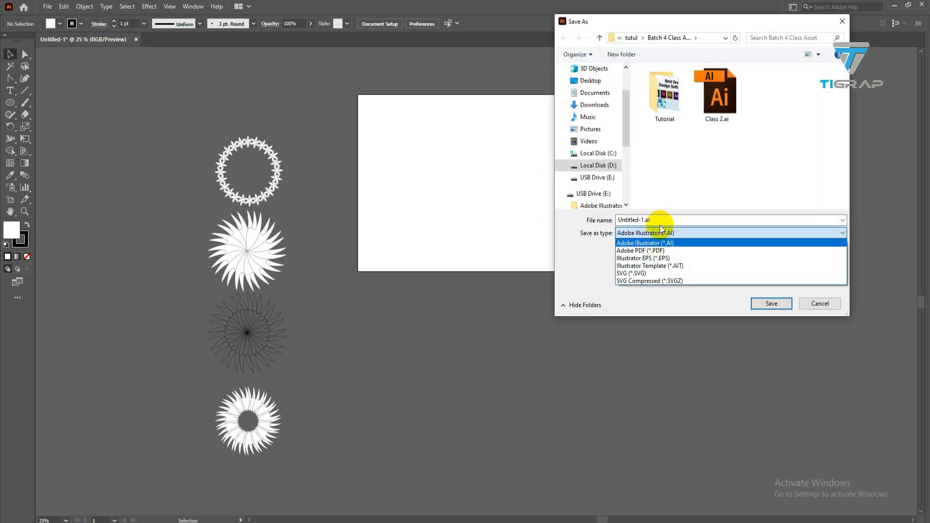
pyautogui.click(660, 220)
pyautogui.doubleClick(661, 221)
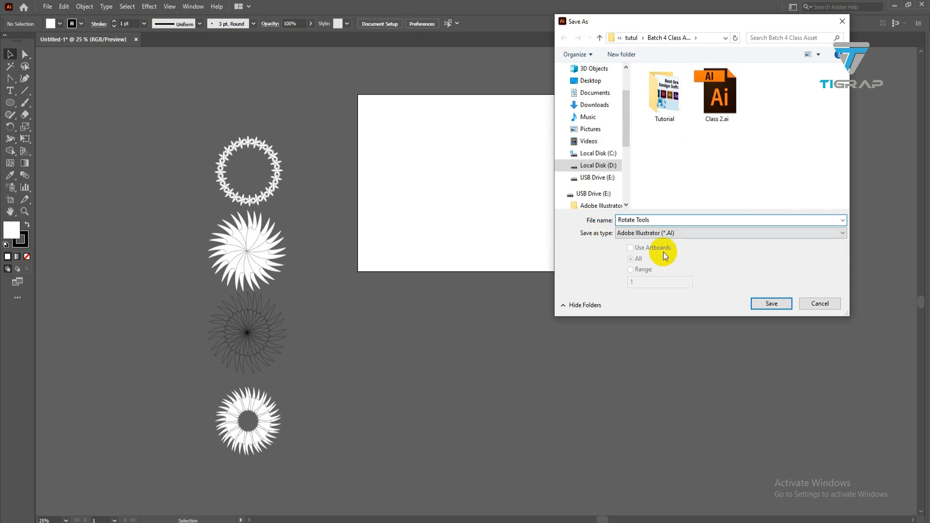
pyautogui.click(759, 300)
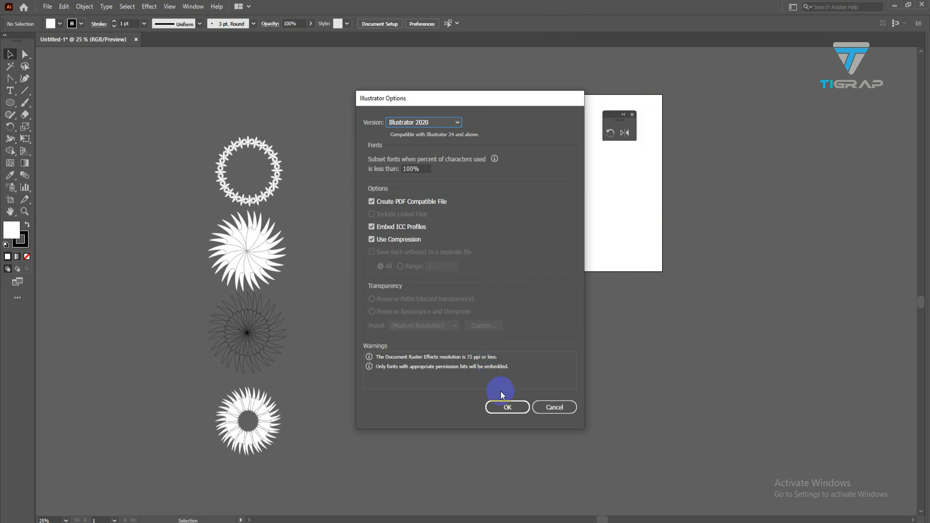
pyautogui.click(505, 402)
# Detach the shape tools as a floating group and create a star with 3 points on the empty artboard.
pyautogui.scroll(2, 507, 189)
pyautogui.moveTo(510, 184); pyautogui.dragTo(437, 293)
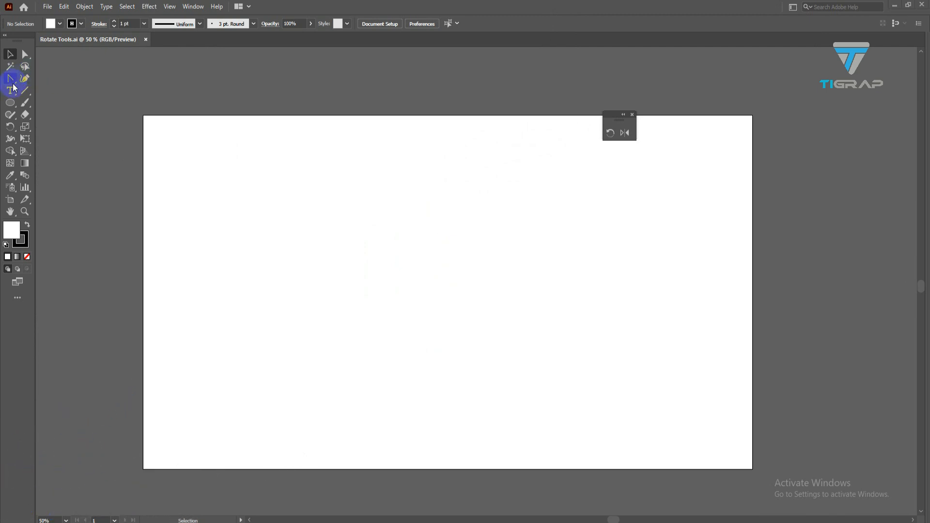
pyautogui.moveTo(11, 109); pyautogui.dragTo(486, 74)
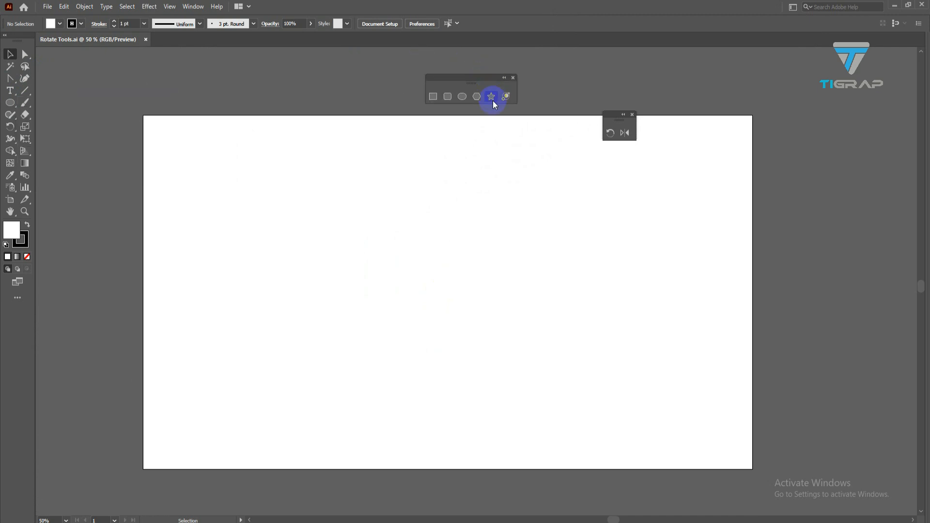
pyautogui.click(491, 96)
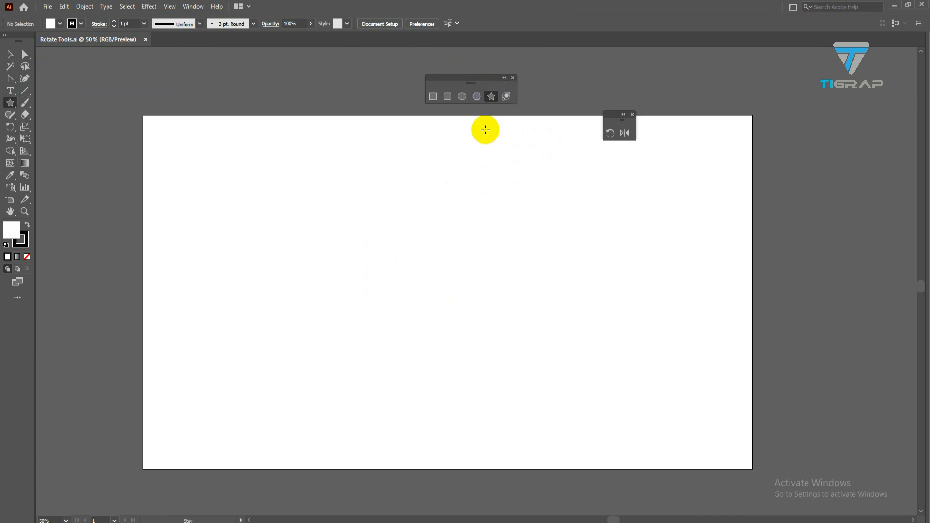
pyautogui.click(398, 216)
pyautogui.doubleClick(467, 275)
pyautogui.write('3')
pyautogui.click(441, 298)
# Arrange two copies of the triangular shape side by side, with the left one pointing down, and select the right one.
pyautogui.click(11, 55)
pyautogui.click(398, 234)
pyautogui.moveTo(400, 235); pyautogui.dragTo(547, 227)
pyautogui.moveTo(593, 205); pyautogui.dragTo(478, 291)
pyautogui.click(619, 208)
pyautogui.click(547, 246)
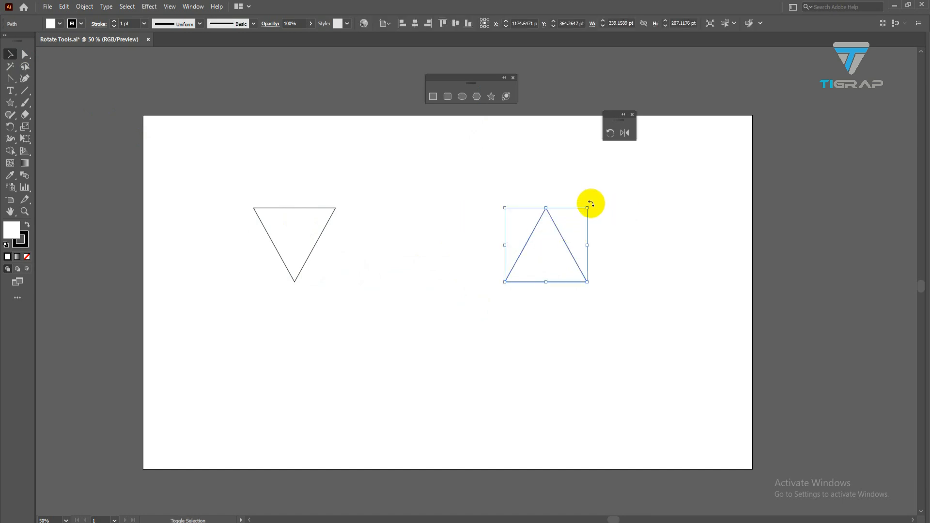
# Rotate the right triangle to point down and delete it.
pyautogui.moveTo(590, 204); pyautogui.dragTo(512, 282)
pyautogui.click(446, 260)
pyautogui.click(536, 243)
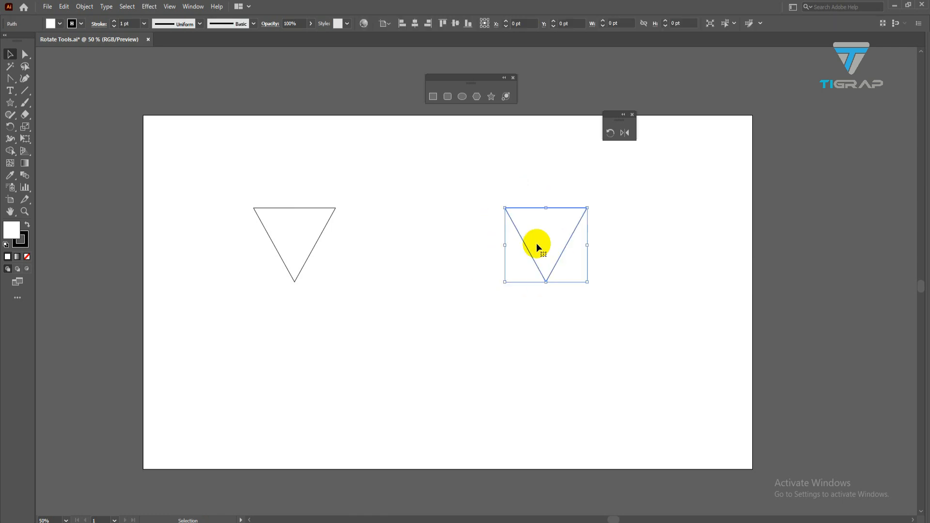
pyautogui.press('Delete')
# Stretch the remaining triangle to about 253 pt tall and round its corners into a teardrop at the artboard's upper middle.
pyautogui.moveTo(296, 235); pyautogui.dragTo(420, 198)
pyautogui.click(25, 55)
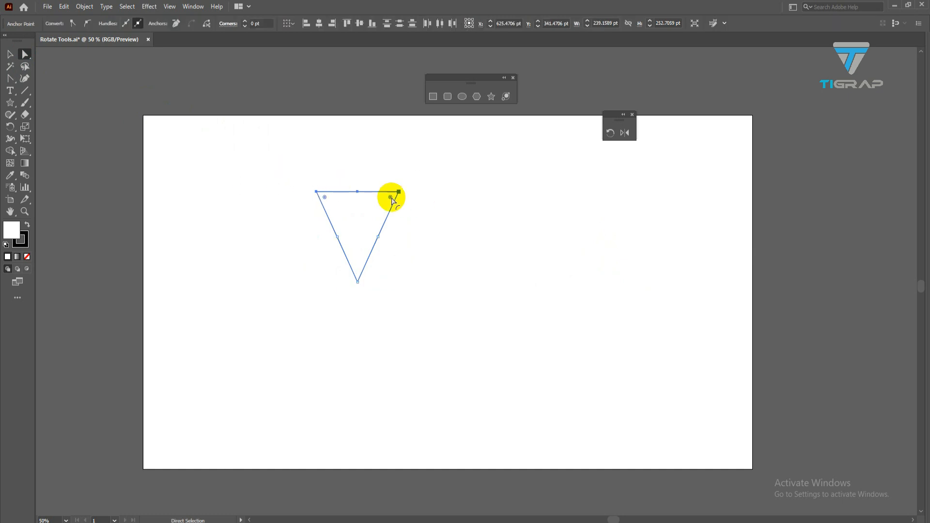
pyautogui.moveTo(324, 197); pyautogui.dragTo(355, 262)
pyautogui.scroll(2, 361, 286)
pyautogui.press('v')
pyautogui.scroll(-1, 401, 262)
pyautogui.moveTo(351, 179); pyautogui.dragTo(430, 203)
pyautogui.press('space')
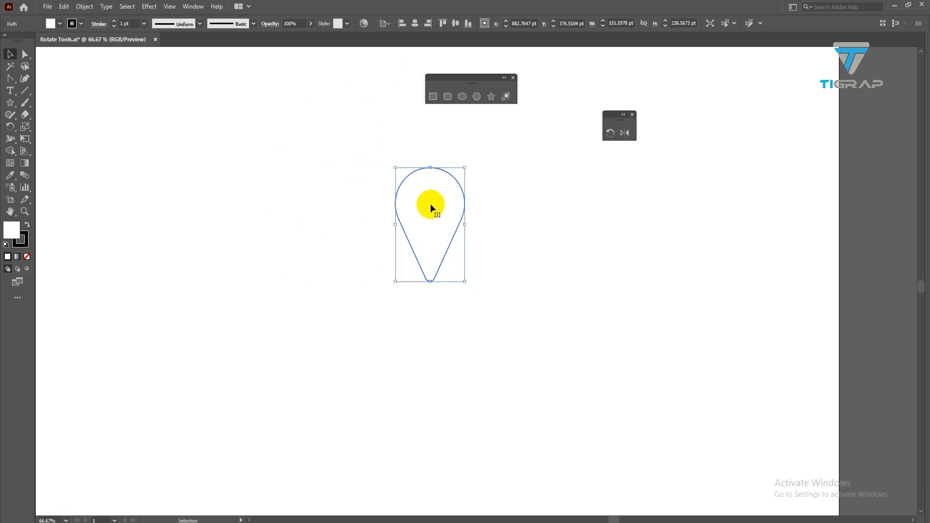
# Create a copy of the teardrop rotated 15° around a pivot point set to the lower right of its tip.
pyautogui.click(609, 136)
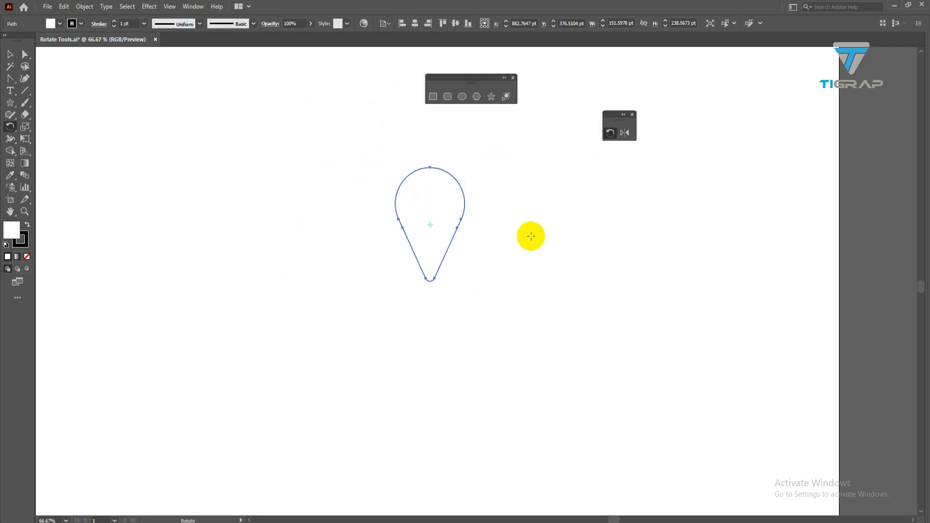
pyautogui.scroll(-1, 448, 291)
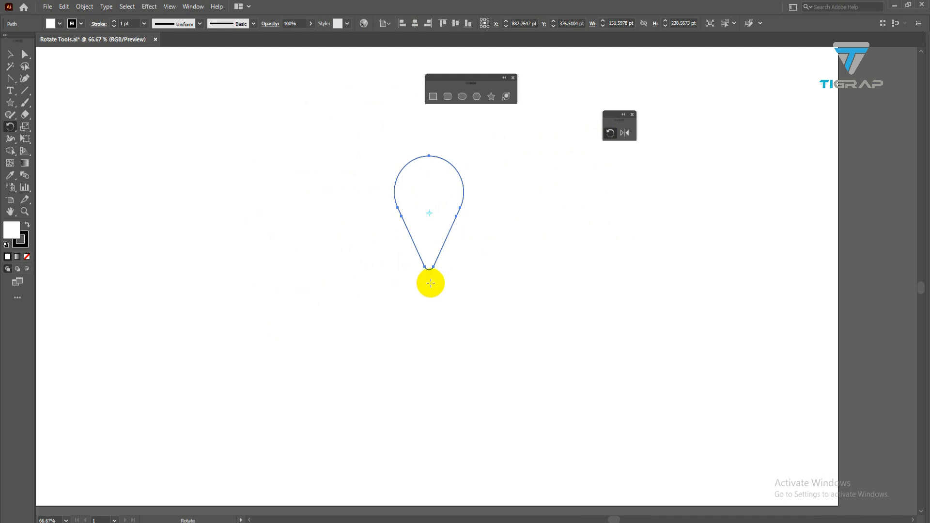
pyautogui.keyDown('alt'); pyautogui.click(430, 283); pyautogui.keyUp('alt')
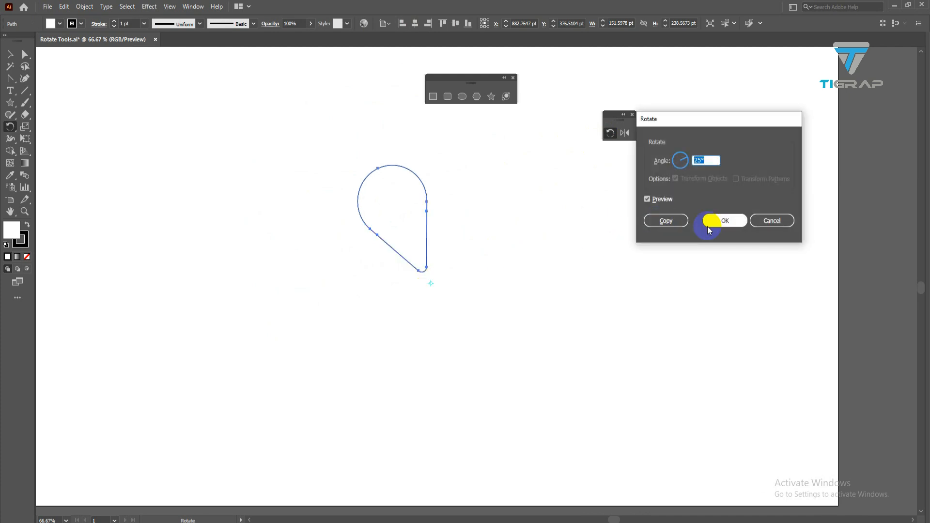
pyautogui.click(771, 221)
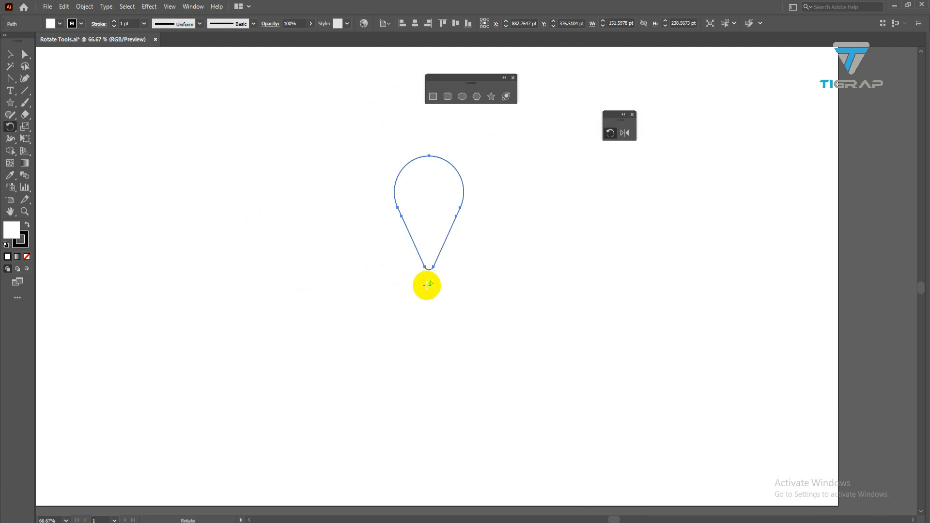
pyautogui.keyDown('alt'); pyautogui.click(477, 288); pyautogui.keyUp('alt')
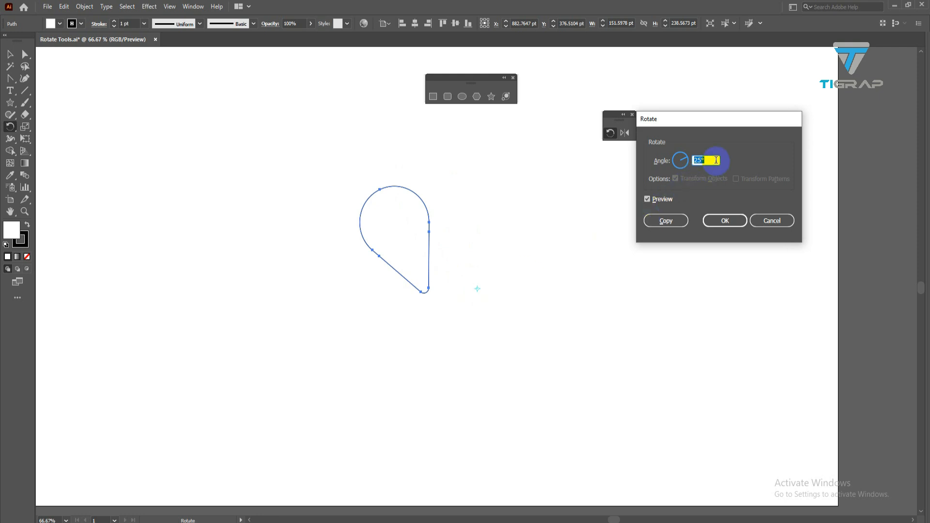
pyautogui.write('15')
pyautogui.click(664, 220)
# Repeat the 15° rotated teardrop copy until the overlapping shapes close a full ring, and deselect it.
pyautogui.hotkey('ctrl', 'd')
pyautogui.hotkey('ctrl', 'd')
pyautogui.hotkey('ctrl', 'd')
pyautogui.hotkey('ctrl', 'd')
pyautogui.hotkey('ctrl', 'd')
pyautogui.hotkey('ctrl', 'd')
pyautogui.hotkey('ctrl', 'd')
pyautogui.hotkey('ctrl', 'd')
pyautogui.hotkey('ctrl', 'd')
pyautogui.hotkey('ctrl', 'd')
pyautogui.hotkey('ctrl', 'd')
pyautogui.hotkey('ctrl', 'd')
pyautogui.hotkey('ctrl', 'd')
pyautogui.hotkey('ctrl', 'd')
pyautogui.hotkey('ctrl', 'd')
pyautogui.hotkey('ctrl', 'd')
pyautogui.hotkey('ctrl', 'd')
pyautogui.hotkey('ctrl', 'd')
pyautogui.hotkey('ctrl', 'd')
pyautogui.hotkey('ctrl', 'd')
pyautogui.hotkey('ctrl', 'd')
pyautogui.hotkey('ctrl', 'd')
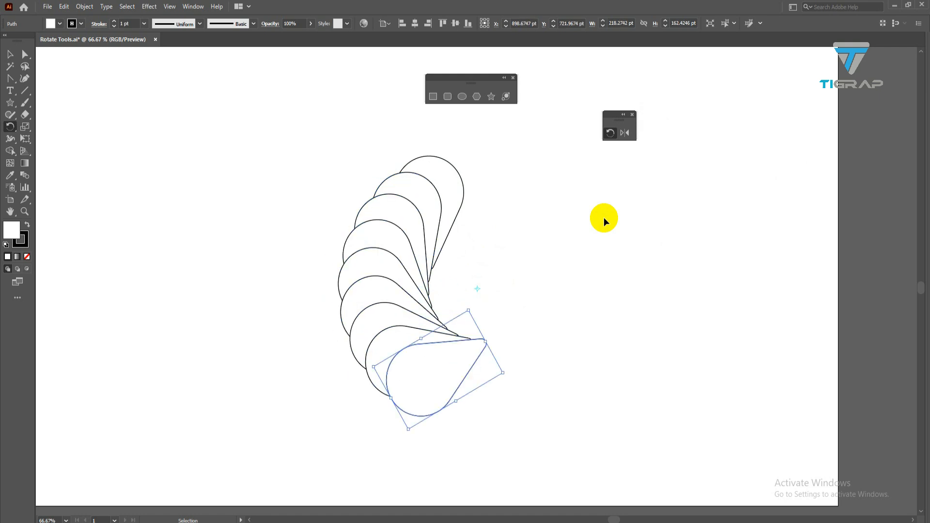
pyautogui.hotkey('ctrl', 'd')
pyautogui.hotkey('ctrl', 'd')
pyautogui.hotkey('ctrl', 'd')
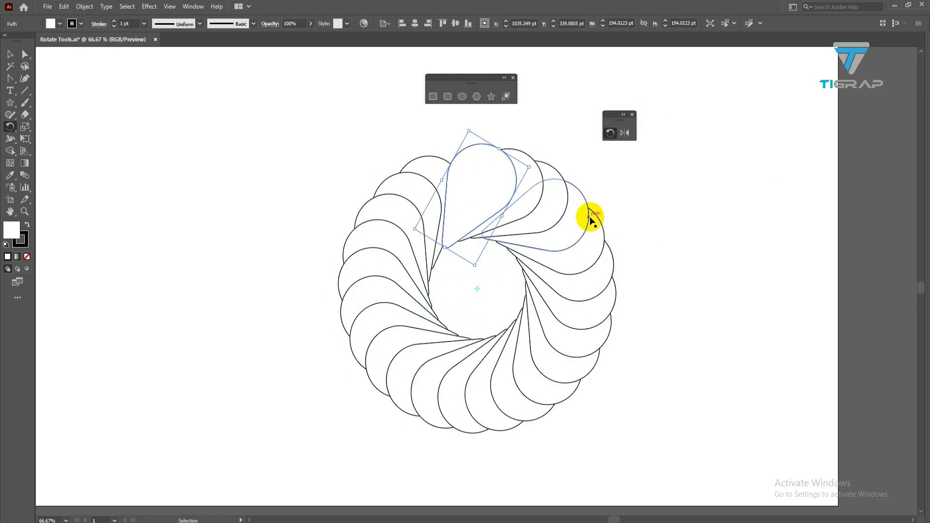
pyautogui.click(9, 54)
pyautogui.click(131, 157)
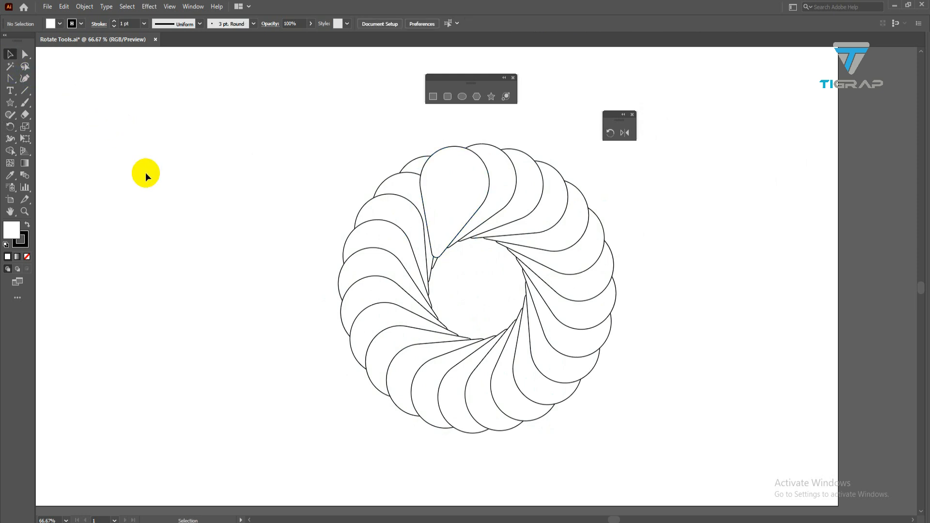
# Pull the original teardrop out of the ring to the left and move the rest of the ring to the artboard's right side.
pyautogui.scroll(-1, 322, 172)
pyautogui.moveTo(386, 167); pyautogui.dragTo(219, 162)
pyautogui.scroll(1, 202, 232)
pyautogui.moveTo(333, 140); pyautogui.dragTo(592, 334)
pyautogui.moveTo(526, 210); pyautogui.dragTo(729, 202)
# With the separated teardrop sized about 83 by 130 pt, create a copy rotated 25° around a pivot just below its tip.
pyautogui.moveTo(248, 175); pyautogui.dragTo(300, 156)
pyautogui.click(610, 132)
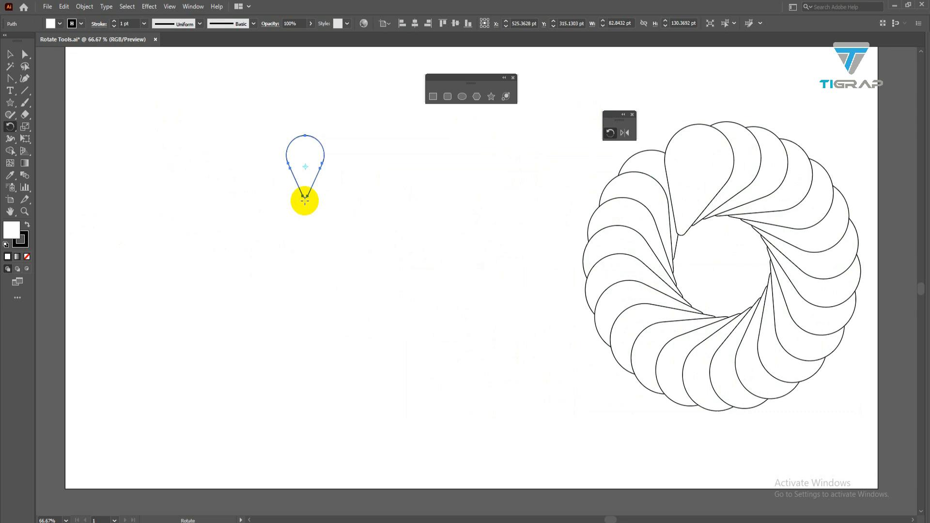
pyautogui.keyDown('alt'); pyautogui.click(305, 200); pyautogui.keyUp('alt')
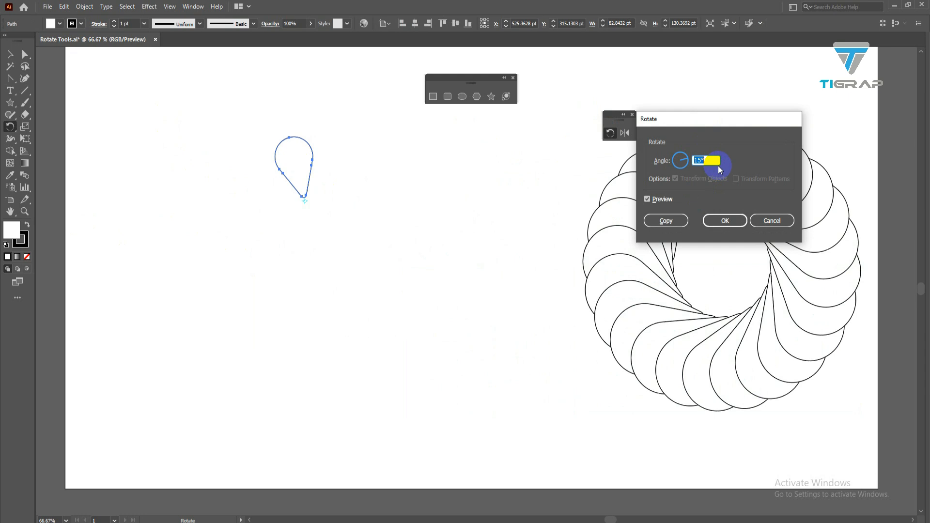
pyautogui.write('25')
pyautogui.click(666, 220)
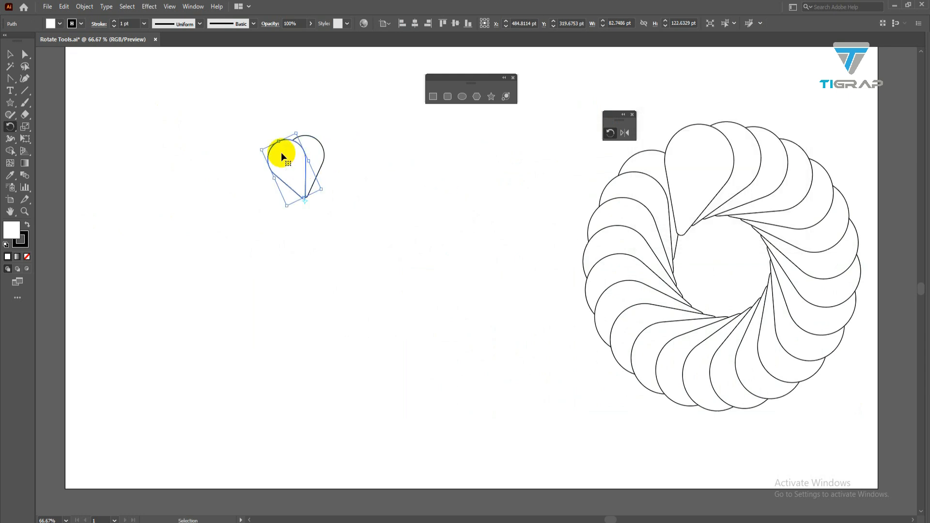
# Undo the 25° rotated copy so only the single upright teardrop remains selected.
pyautogui.click(11, 56)
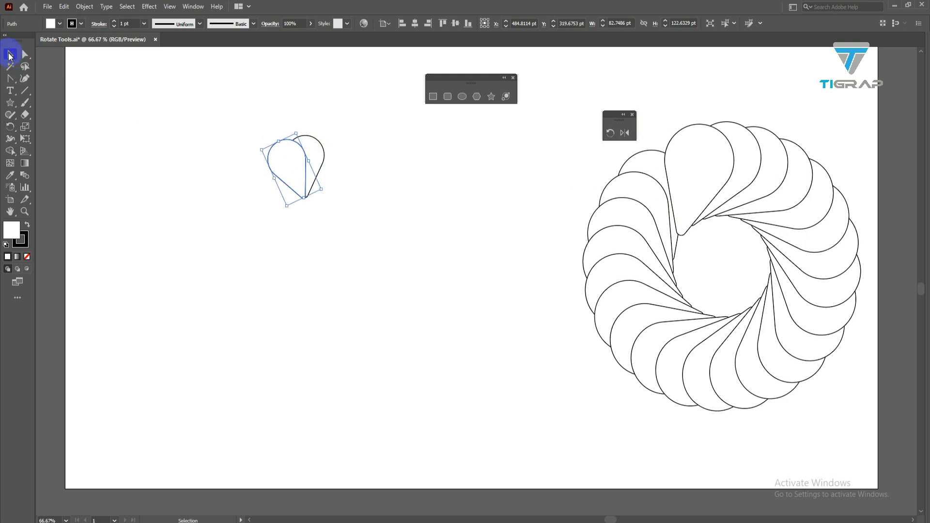
pyautogui.hotkey('ctrl', 'z')
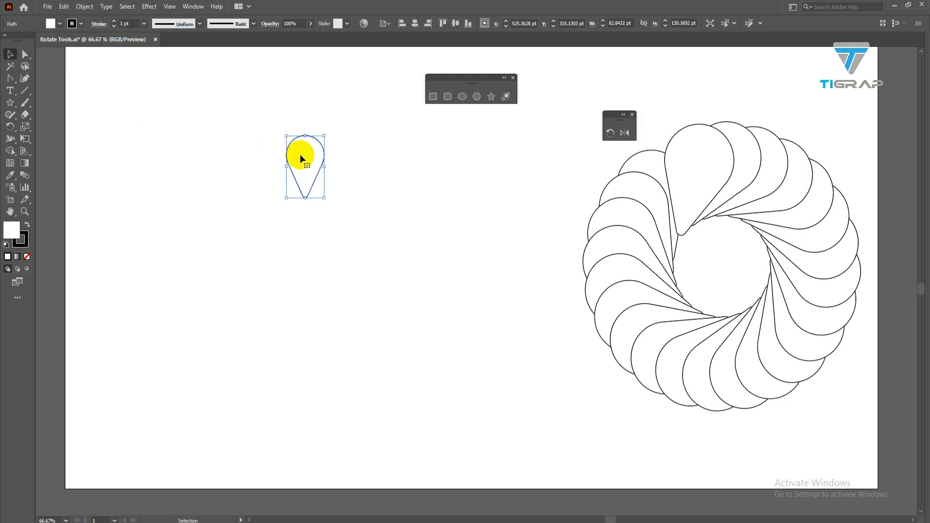
pyautogui.click(609, 131)
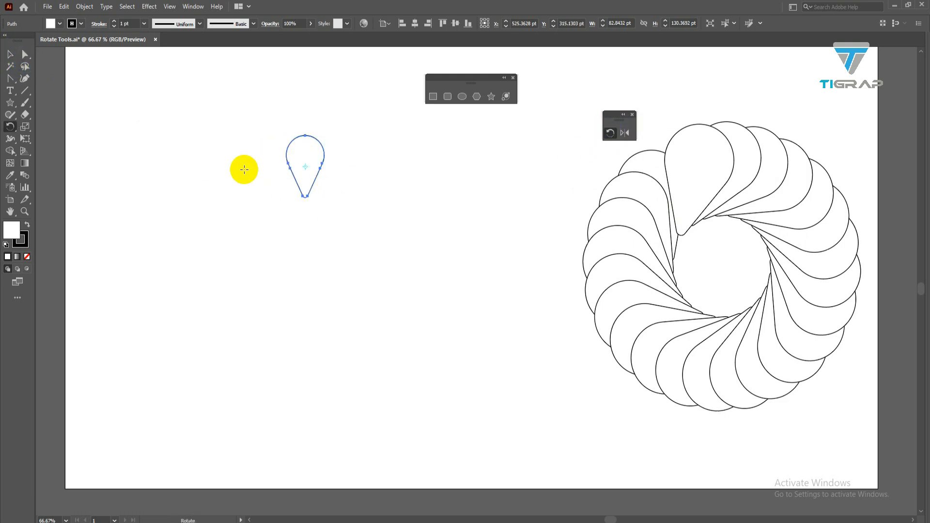
pyautogui.click(15, 59)
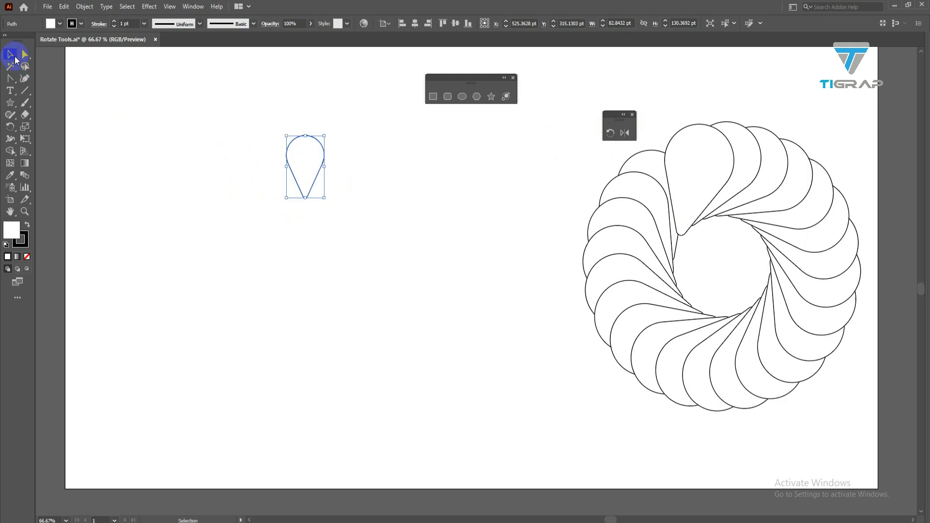
# Create a copy of the teardrop rotated 35° around a pivot point set a short distance below its tip.
pyautogui.click(610, 133)
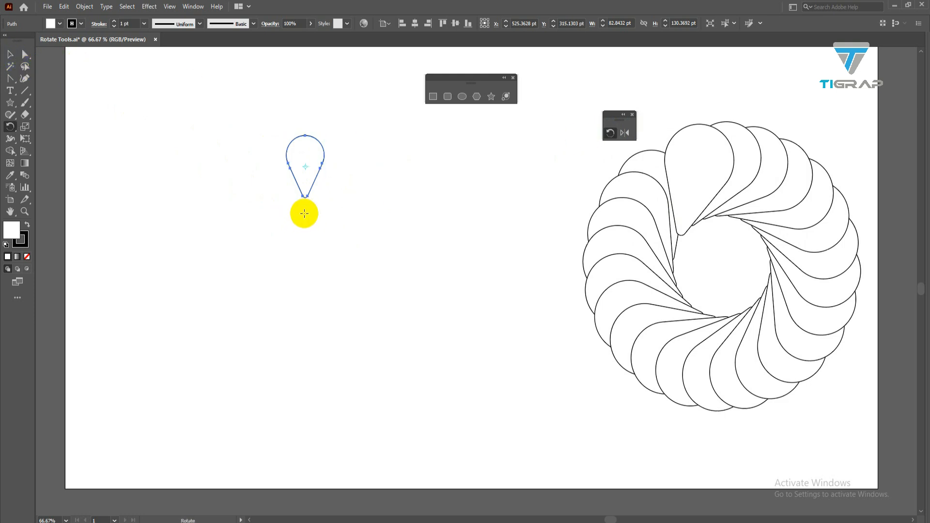
pyautogui.keyDown('alt'); pyautogui.click(304, 214); pyautogui.keyUp('alt')
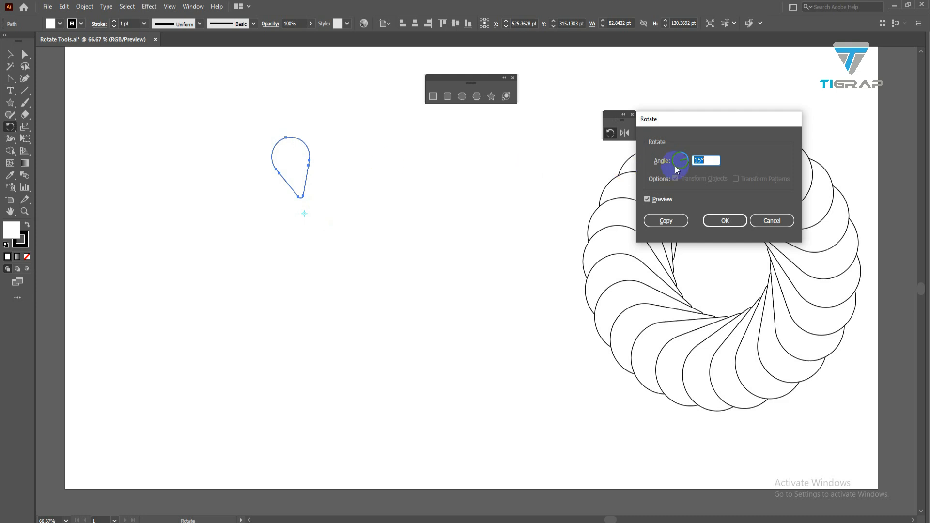
pyautogui.moveTo(713, 160); pyautogui.dragTo(665, 158)
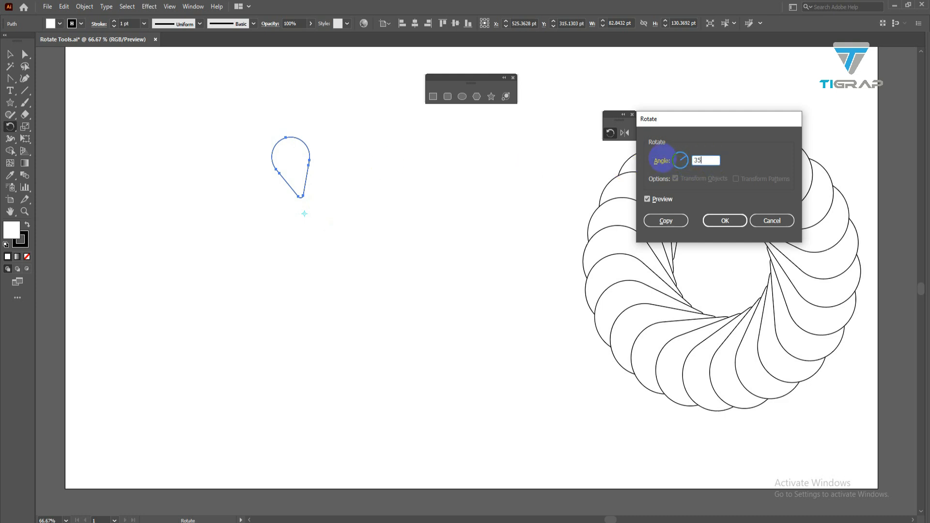
pyautogui.click(665, 221)
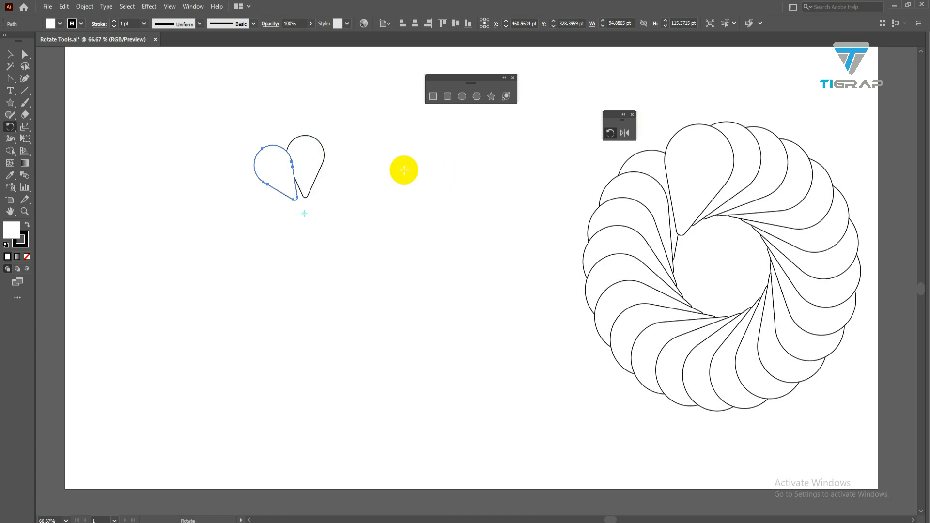
# Repeat the 35° rotated copy around the pivot until a second layer of petals overlaps the first full rosette.
pyautogui.hotkey('ctrl', 'd')
pyautogui.hotkey('ctrl', 'd')
pyautogui.hotkey('ctrl', 'd')
pyautogui.hotkey('ctrl', 'd')
pyautogui.hotkey('ctrl', 'd')
pyautogui.hotkey('ctrl', 'd')
pyautogui.hotkey('ctrl', 'd')
pyautogui.hotkey('ctrl', 'd')
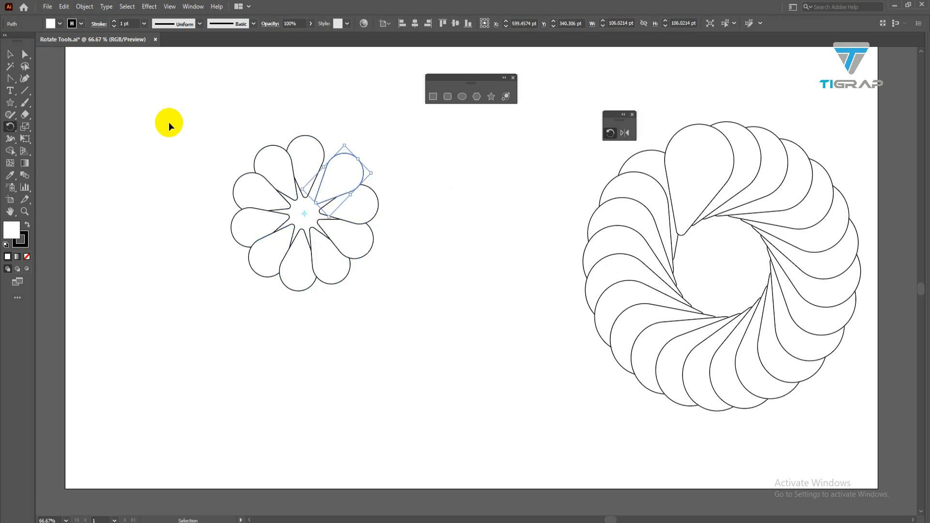
pyautogui.hotkey('ctrl', 'd')
pyautogui.hotkey('ctrl', 'd')
pyautogui.hotkey('ctrl', 'd')
pyautogui.hotkey('ctrl', 'd')
pyautogui.hotkey('ctrl', 'd')
pyautogui.hotkey('ctrl', 'd')
pyautogui.hotkey('ctrl', 'd')
pyautogui.hotkey('ctrl', 'd')
pyautogui.hotkey('ctrl', 'd')
pyautogui.hotkey('ctrl', 'd')
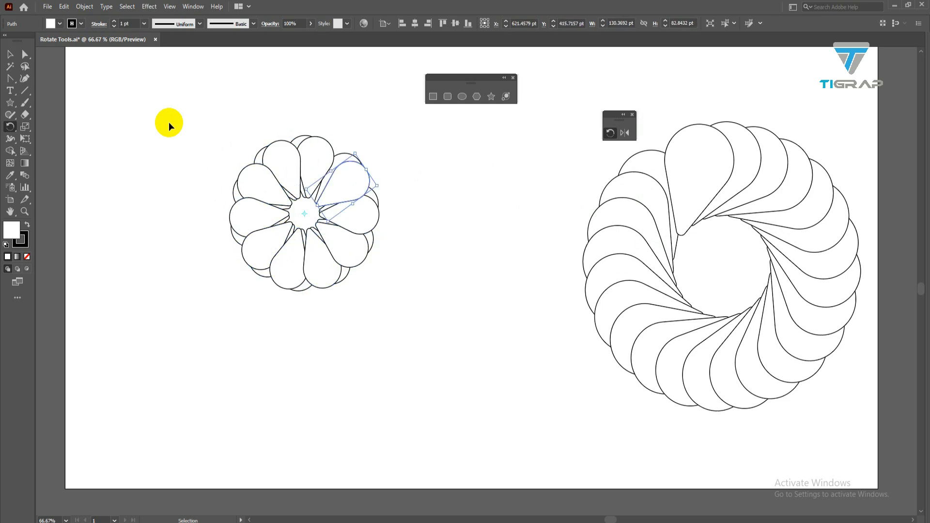
# Delete the petals in the lower half of the small rosette.
pyautogui.click(10, 54)
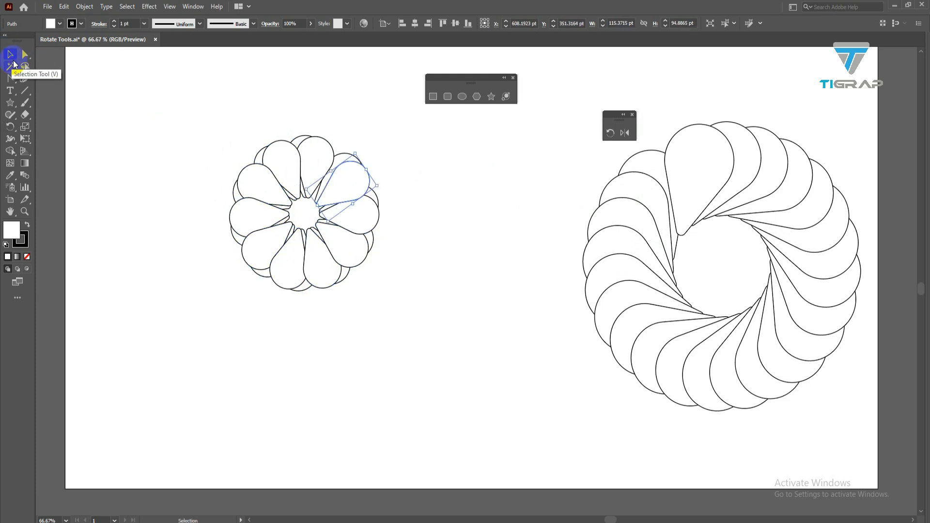
pyautogui.moveTo(179, 289); pyautogui.dragTo(447, 243)
pyautogui.press('Delete')
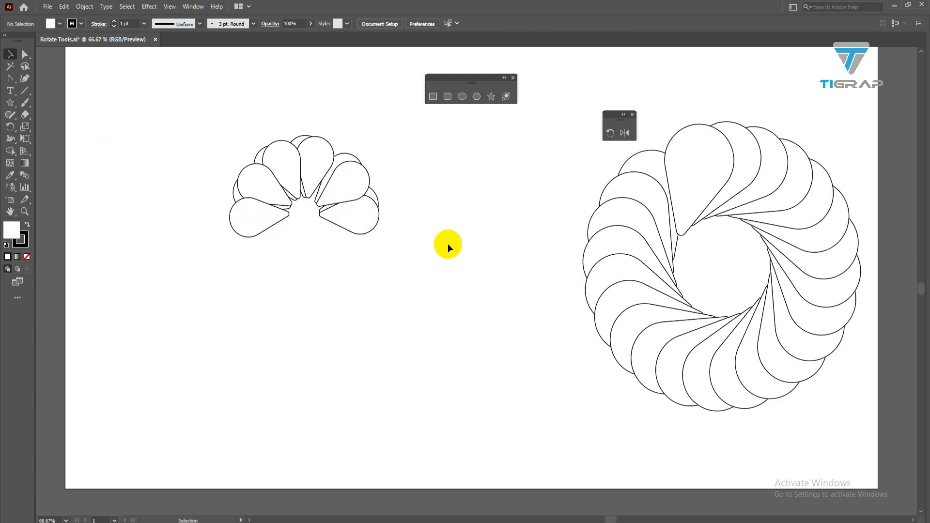
# Delete the overlapping front petals one by one from the rosette's remaining upper half.
pyautogui.scroll(1, 334, 245)
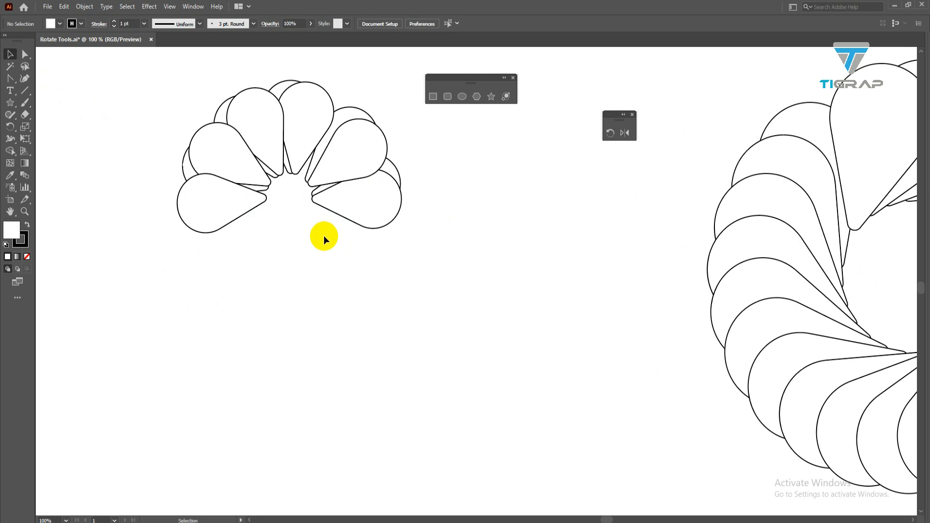
pyautogui.click(241, 205)
pyautogui.click(239, 155)
pyautogui.press('Delete')
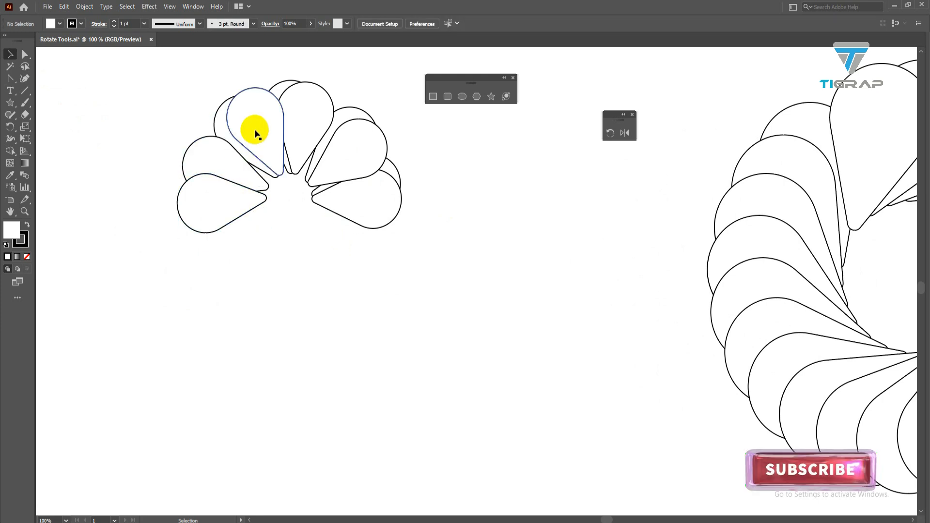
pyautogui.click(324, 125)
pyautogui.press('Delete')
pyautogui.click(351, 146)
pyautogui.press('Delete')
pyautogui.click(379, 201)
pyautogui.press('Delete')
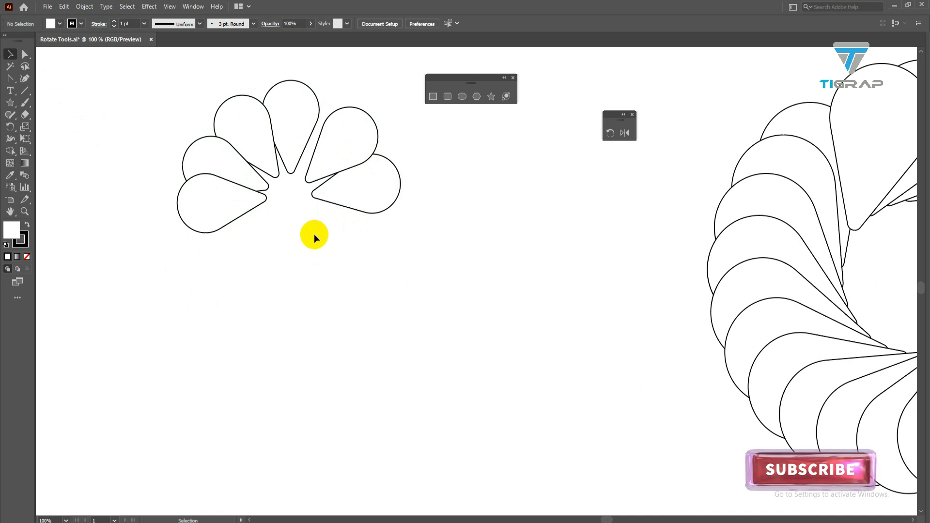
# Delete the remaining rosette petals and the large teardrop ring to empty the artboard.
pyautogui.moveTo(144, 115); pyautogui.dragTo(417, 229)
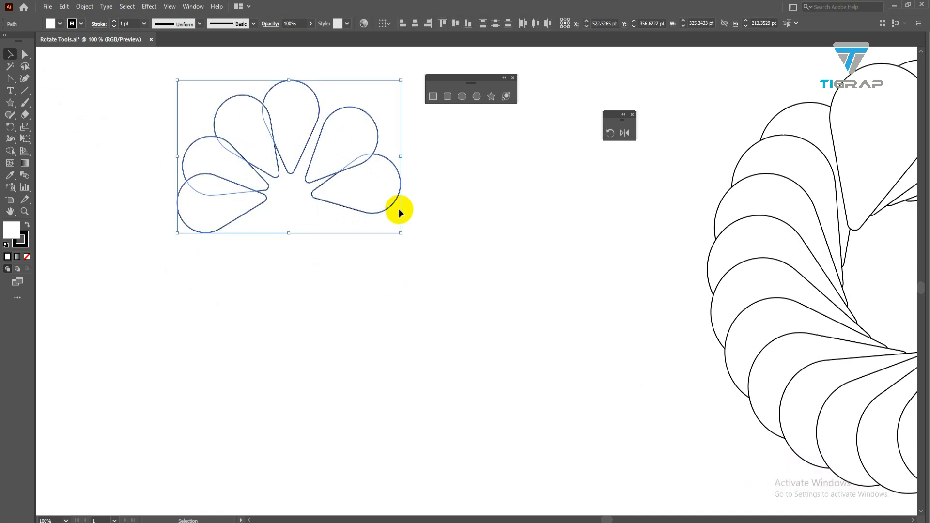
pyautogui.press('Delete')
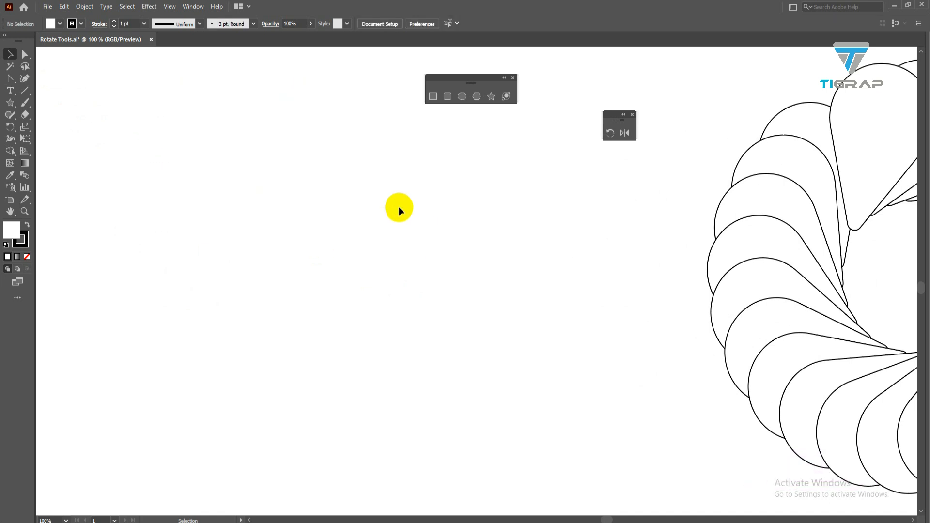
pyautogui.hotkey('ctrl', '-')
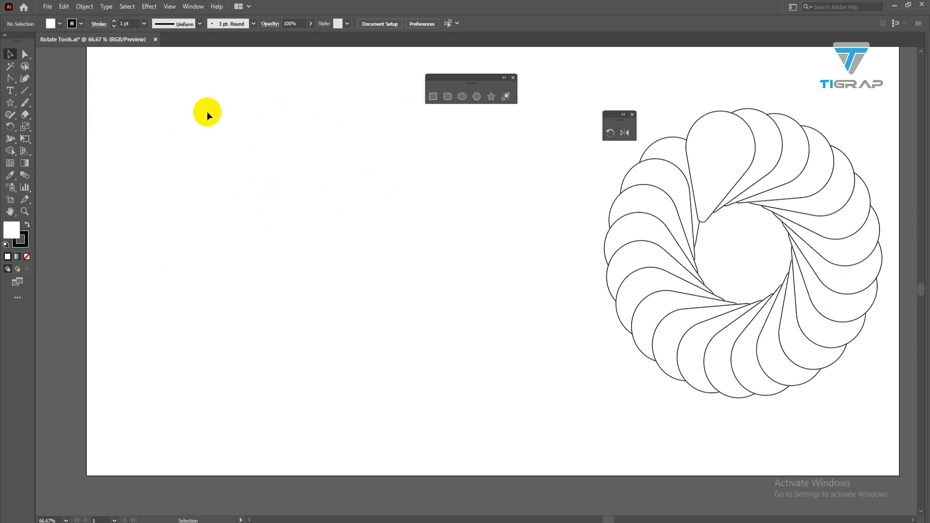
pyautogui.scroll(-1, 409, 128)
pyautogui.moveTo(473, 158); pyautogui.dragTo(368, 231)
pyautogui.moveTo(425, 172); pyautogui.dragTo(713, 400)
pyautogui.press('Delete')
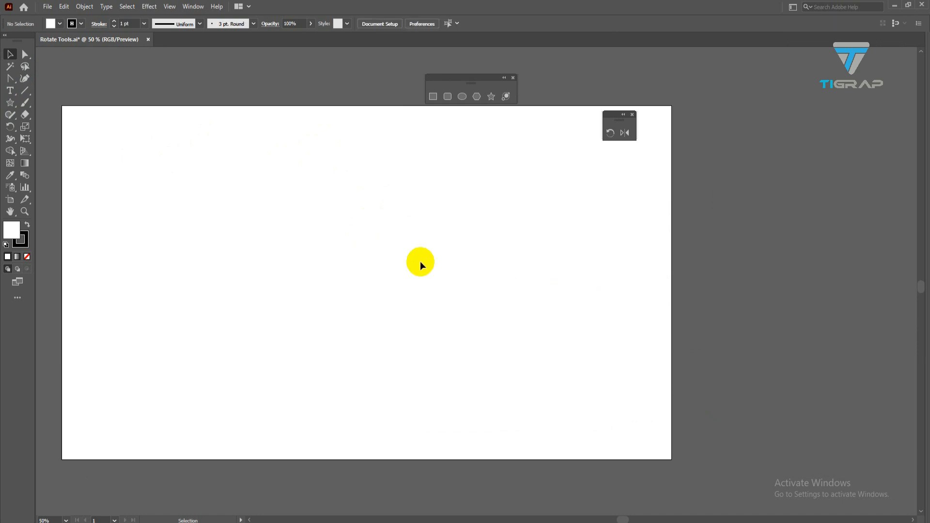
# Show the rulers and place a horizontal and a vertical guide crossing at about X 945, Y 465 pt near the artboard's middle.
pyautogui.moveTo(419, 261); pyautogui.dragTo(454, 255)
pyautogui.moveTo(477, 78); pyautogui.dragTo(634, 65)
pyautogui.hotkey('ctrl', 'r')
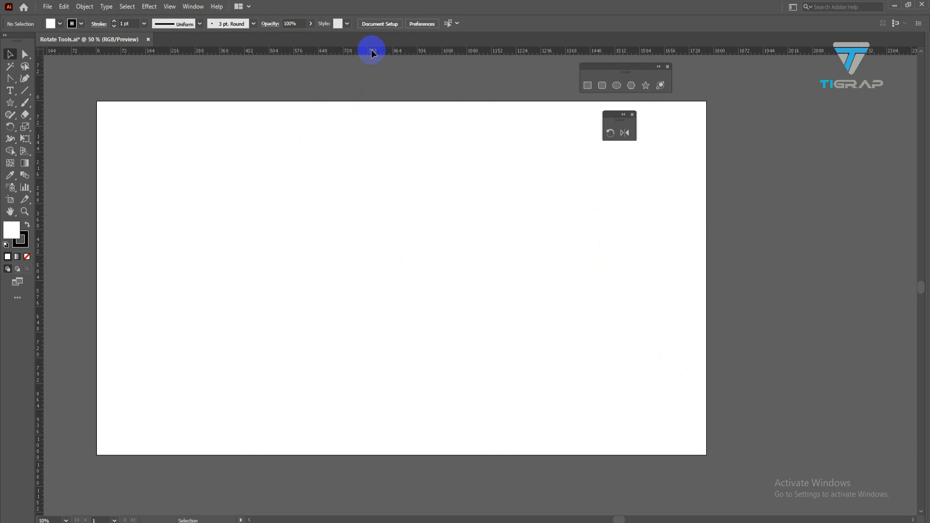
pyautogui.moveTo(372, 52); pyautogui.dragTo(366, 267)
pyautogui.moveTo(39, 246); pyautogui.dragTo(420, 246)
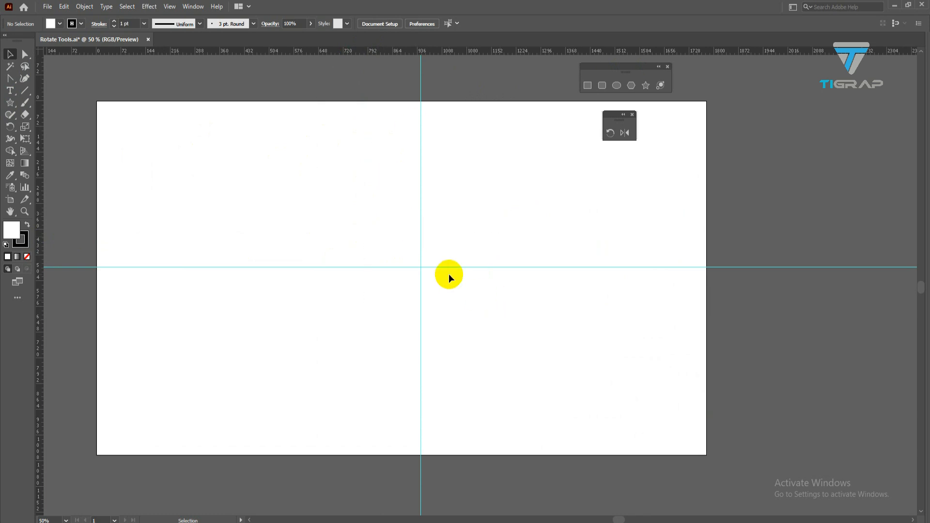
# Draw a circle about 723 pt in diameter centered on the intersection of the two guides.
pyautogui.click(616, 86)
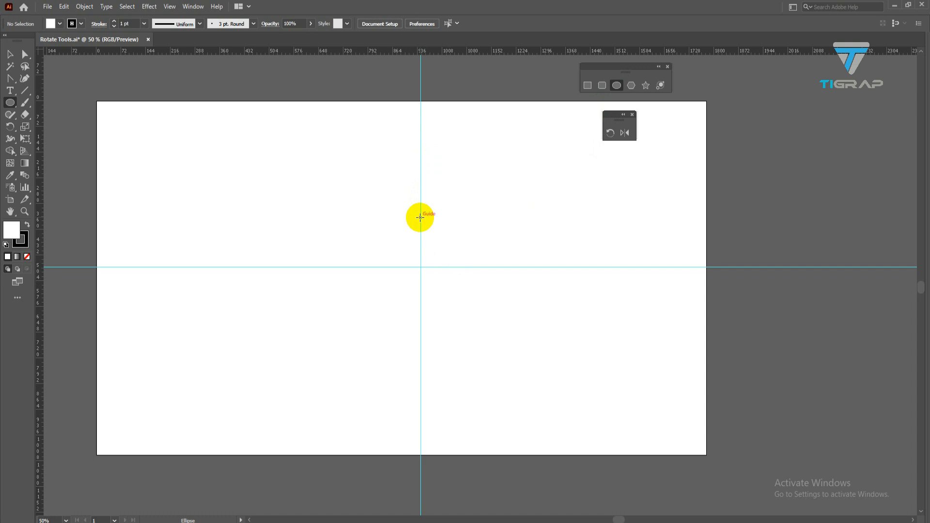
pyautogui.click(170, 6)
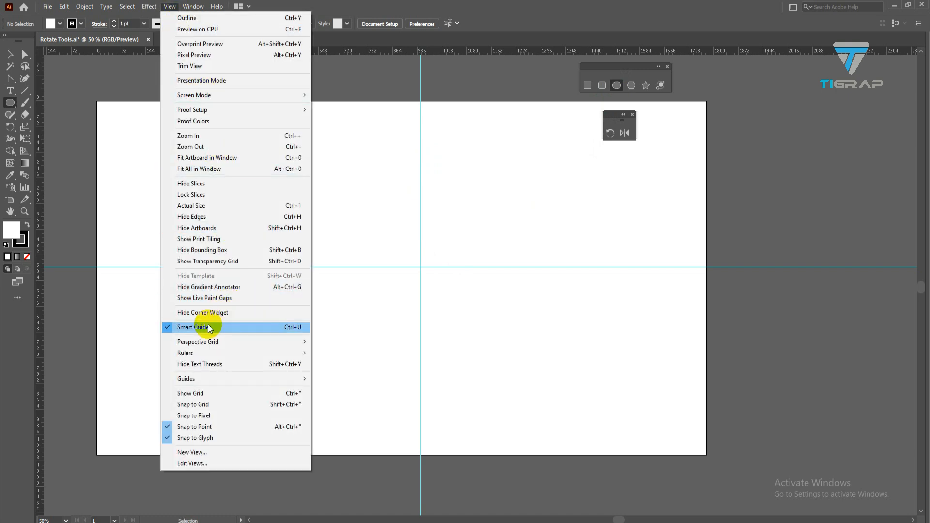
pyautogui.click(480, 22)
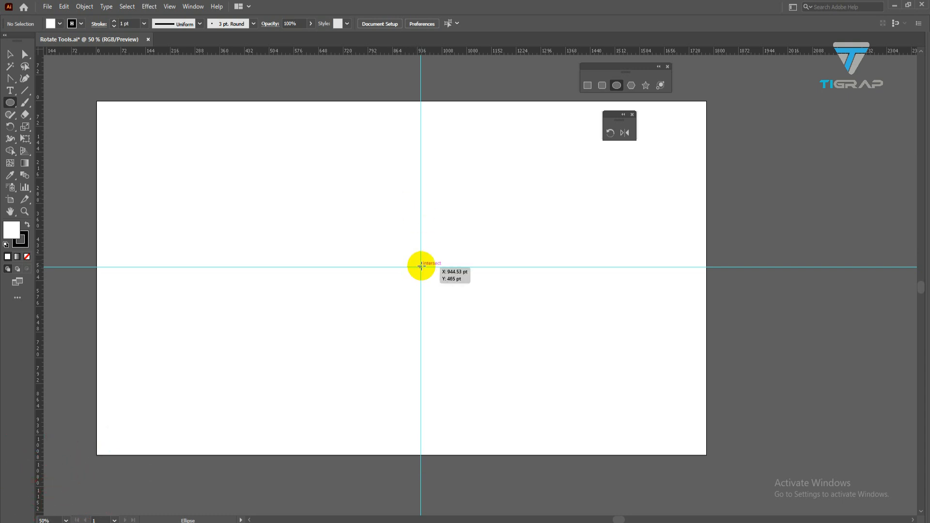
pyautogui.moveTo(421, 266); pyautogui.dragTo(545, 378)
# Give the circle a black fill and remove its stroke.
pyautogui.click(10, 54)
pyautogui.click(29, 225)
pyautogui.click(339, 249)
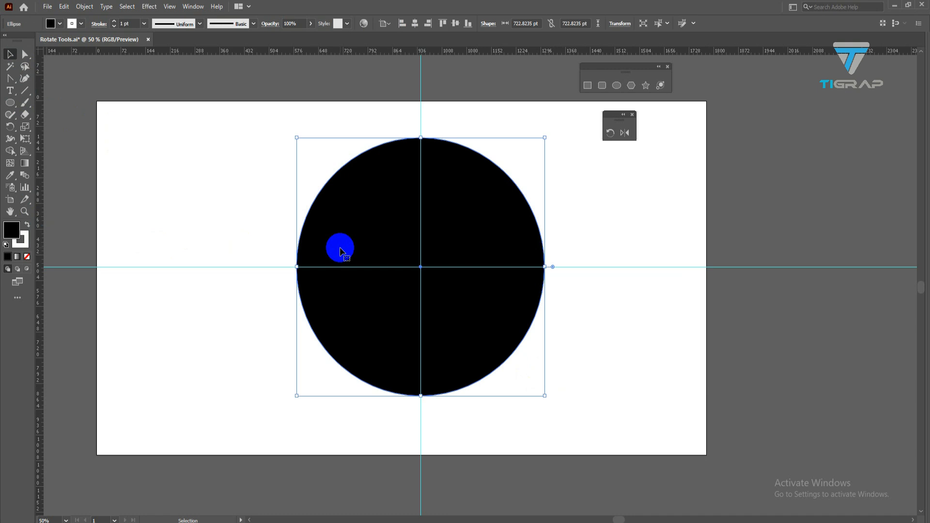
pyautogui.click(22, 243)
pyautogui.click(27, 257)
pyautogui.click(353, 236)
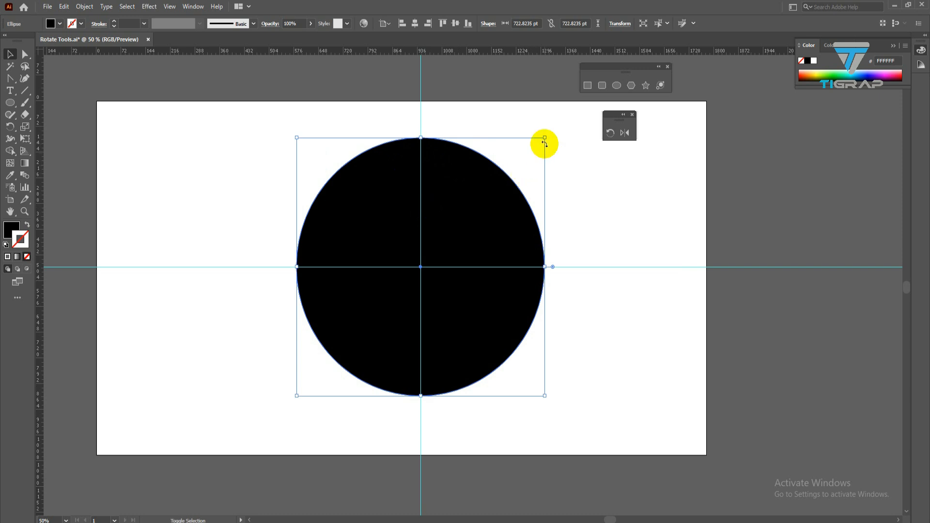
# Add a concentric copy of the circle scaled to about 615.5 pt with a light gray fill, and save the file.
pyautogui.moveTo(544, 137); pyautogui.dragTo(550, 157)
pyautogui.click(60, 22)
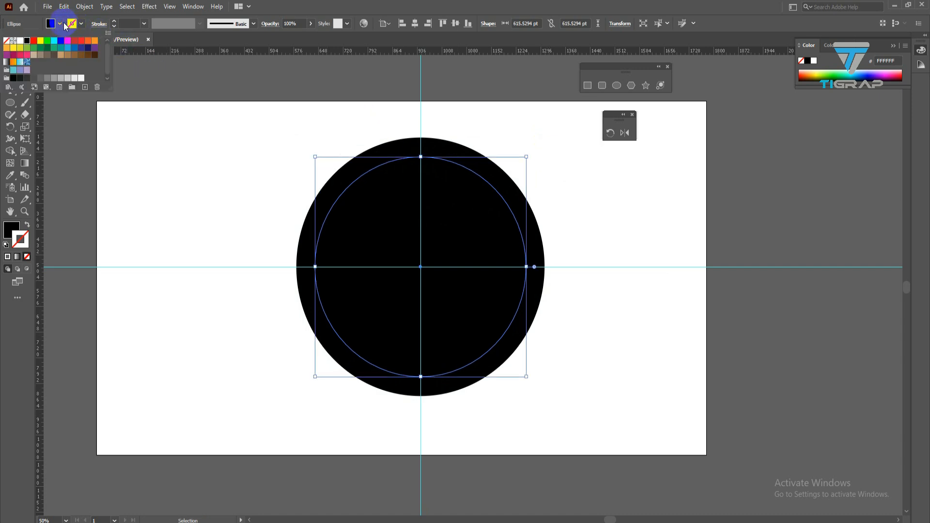
pyautogui.click(74, 79)
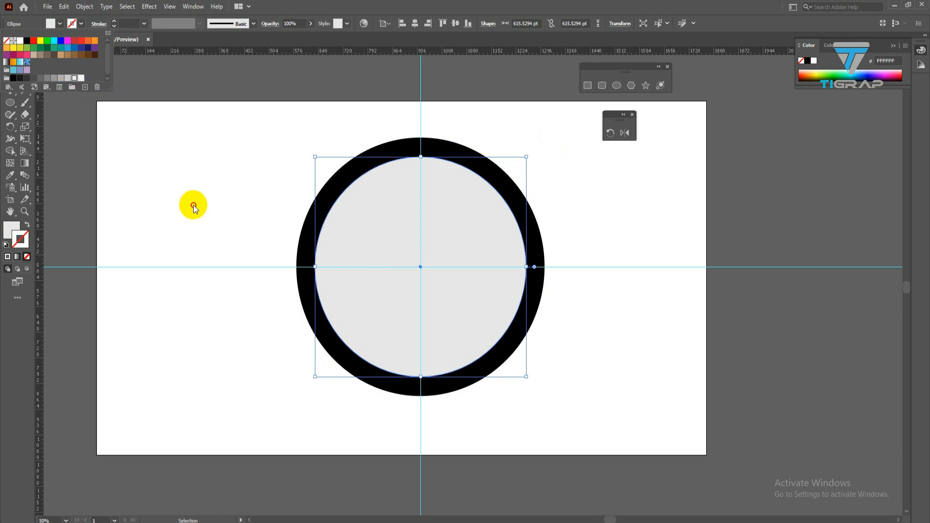
pyautogui.click(213, 216)
pyautogui.click(213, 217)
pyautogui.hotkey('ctrl', 's')
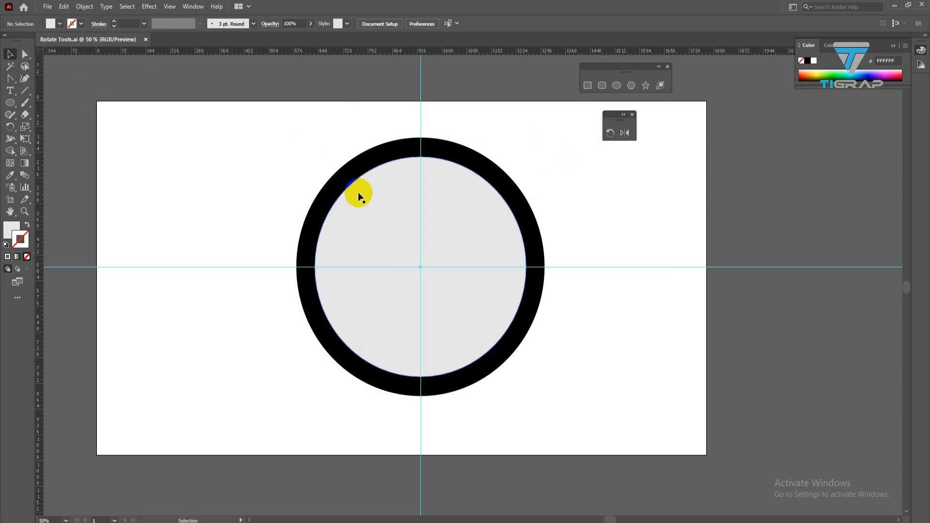
pyautogui.moveTo(269, 155); pyautogui.dragTo(354, 174)
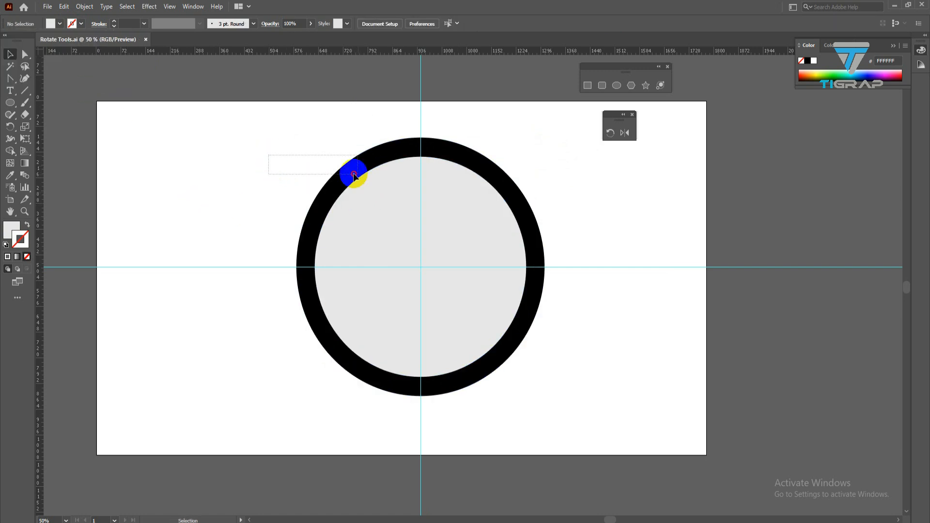
pyautogui.click(277, 175)
pyautogui.moveTo(247, 168); pyautogui.dragTo(479, 236)
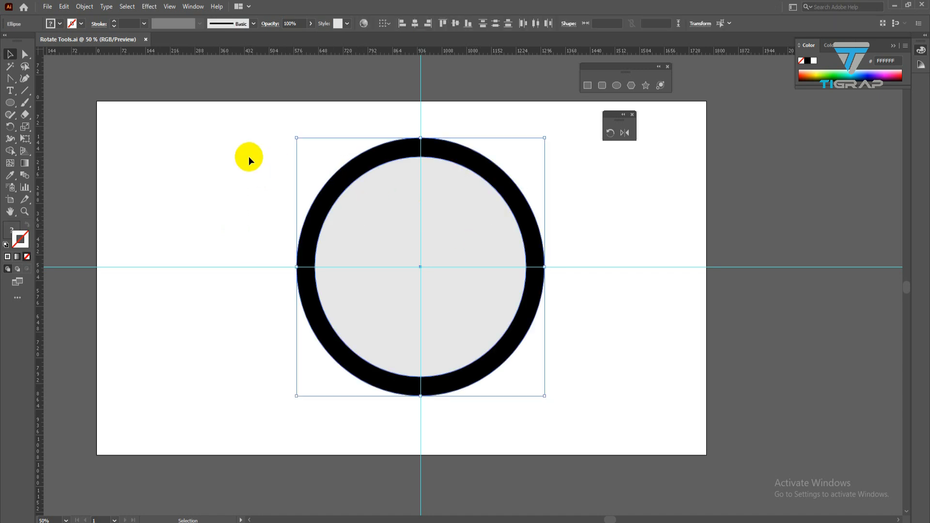
pyautogui.moveTo(250, 158); pyautogui.dragTo(552, 285)
pyautogui.press('a')
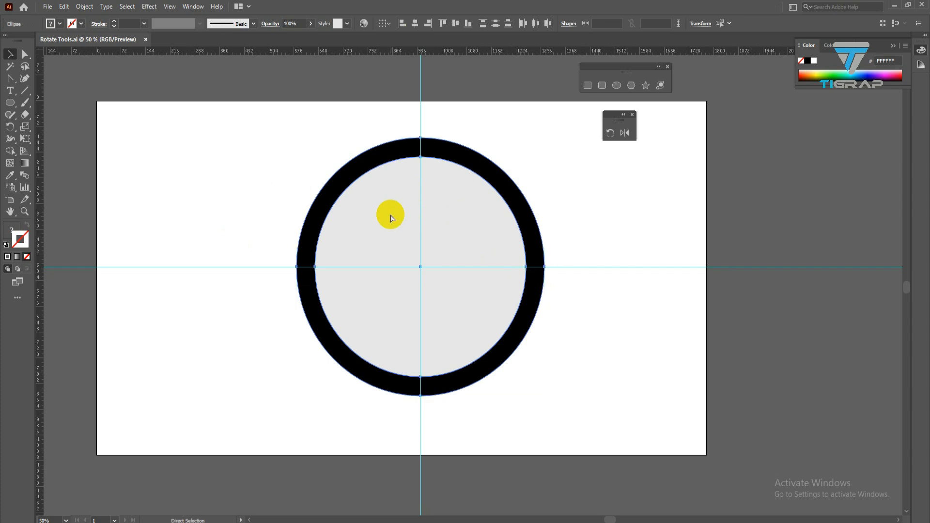
pyautogui.hotkey('ctrl', 'shift', 'a')
pyautogui.press('v')
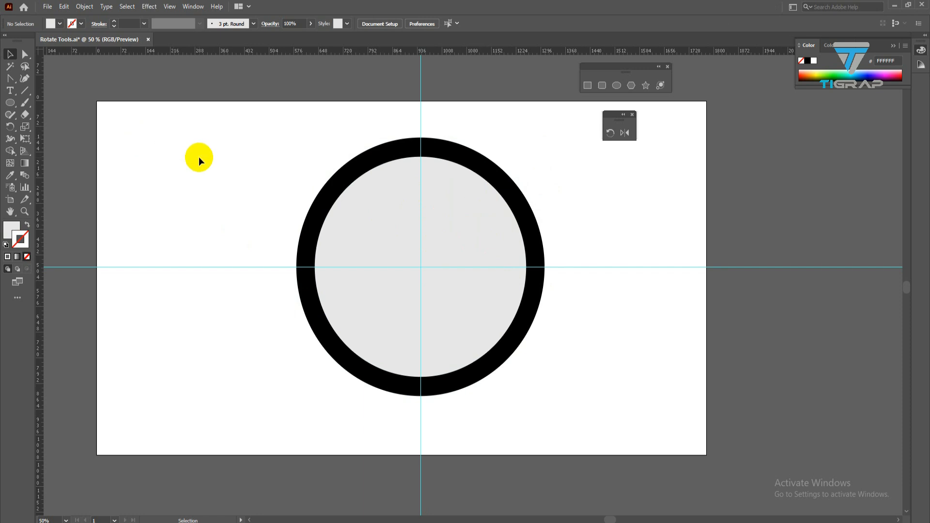
# Draw a vertical line about 40 pt long on the vertical guide, just inside the upper edge of the gray circle.
pyautogui.click(24, 91)
pyautogui.scroll(3, 421, 173)
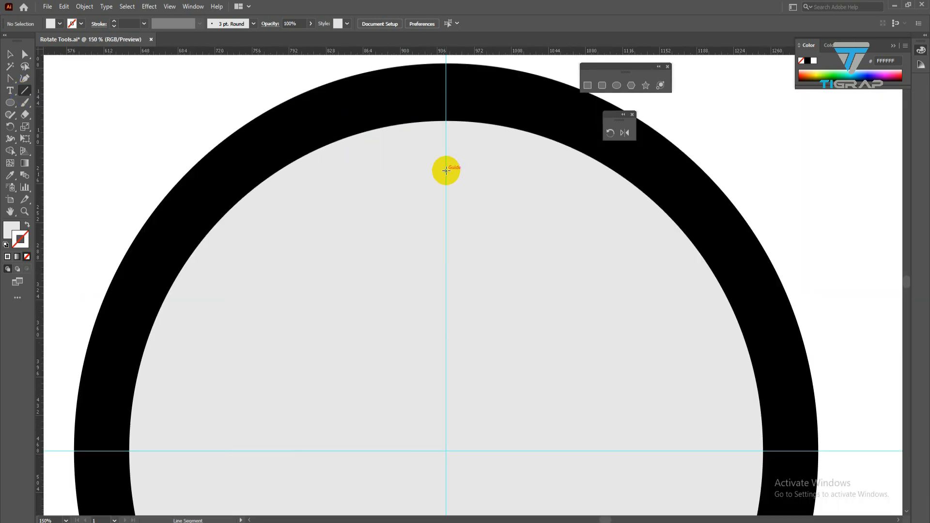
pyautogui.scroll(2, 444, 137)
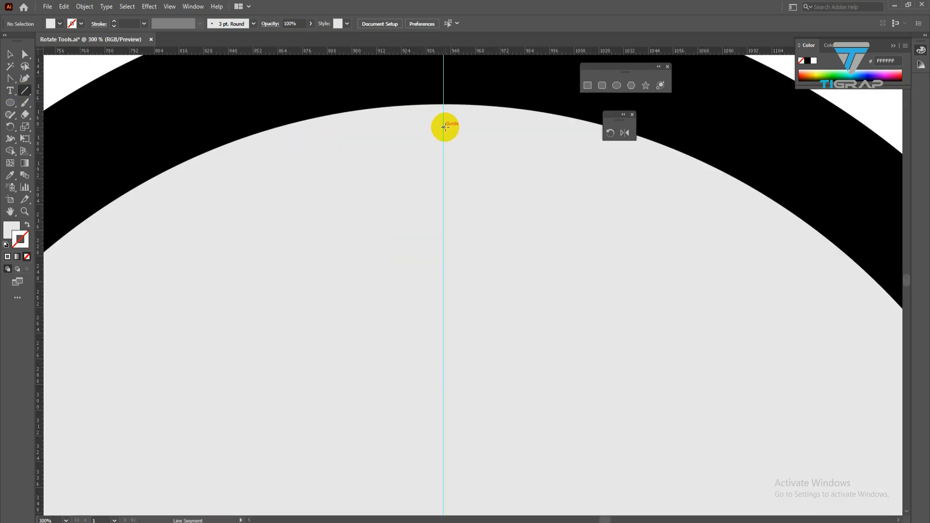
pyautogui.moveTo(443, 124); pyautogui.dragTo(443, 210)
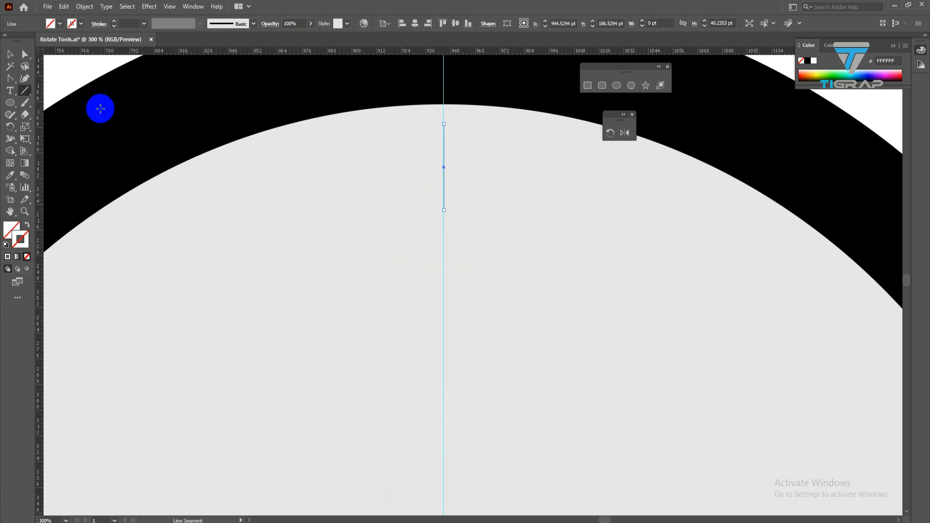
# Give the short line a black stroke with a weight of 5 pt.
pyautogui.click(10, 54)
pyautogui.click(128, 23)
pyautogui.scroll(4, 128, 22)
pyautogui.click(81, 24)
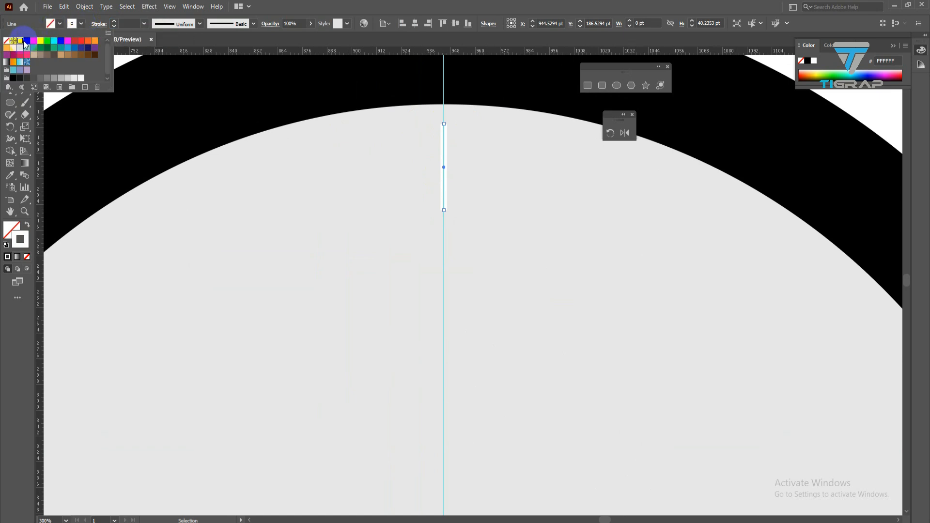
pyautogui.click(24, 42)
pyautogui.click(125, 24)
pyautogui.scroll(2, 125, 23)
pyautogui.scroll(1, 124, 24)
pyautogui.scroll(-1, 130, 23)
pyautogui.click(6, 56)
pyautogui.scroll(-4, 340, 182)
pyautogui.scroll(4, 363, 190)
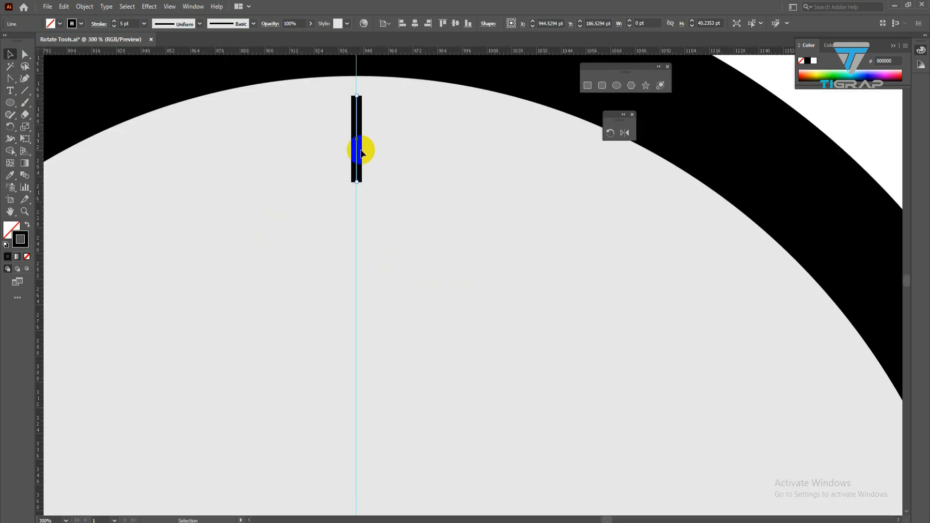
# Apply the double-bulge variable width profile to the short line's stroke.
pyautogui.moveTo(327, 112); pyautogui.dragTo(413, 171)
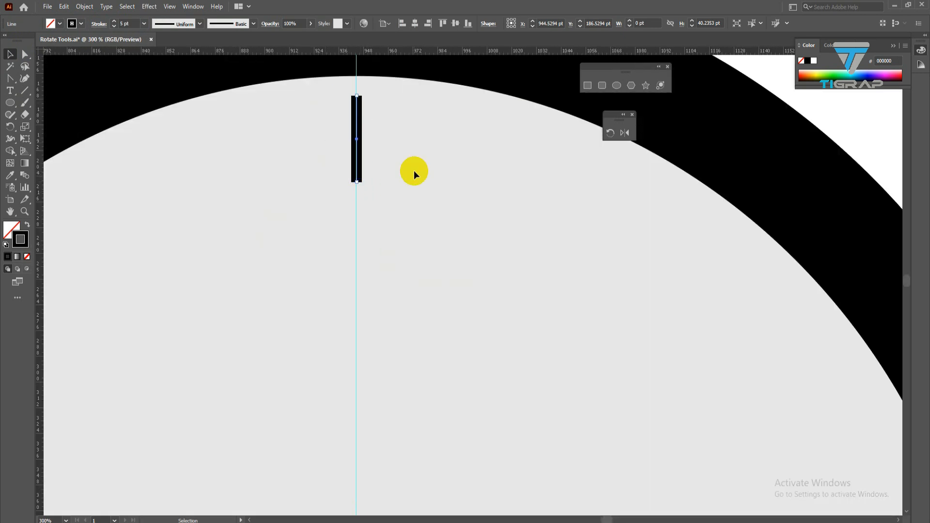
pyautogui.click(178, 24)
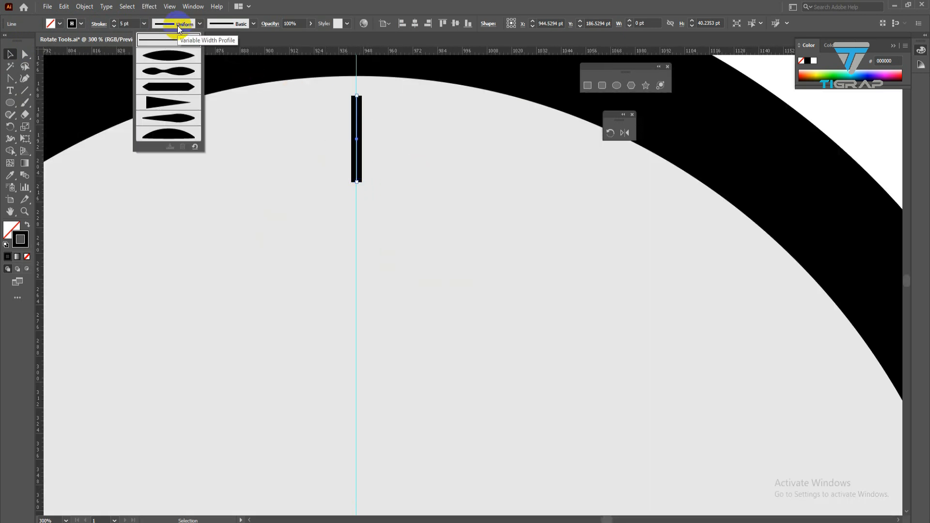
pyautogui.click(166, 71)
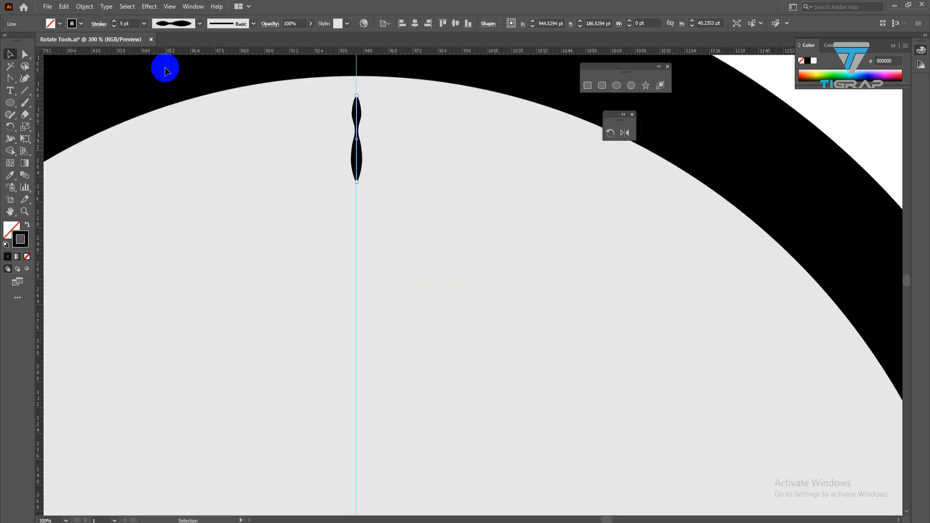
# Try the teardrop and the pointed-bar width profiles on the line, and return to the double-bulge profile.
pyautogui.click(173, 23)
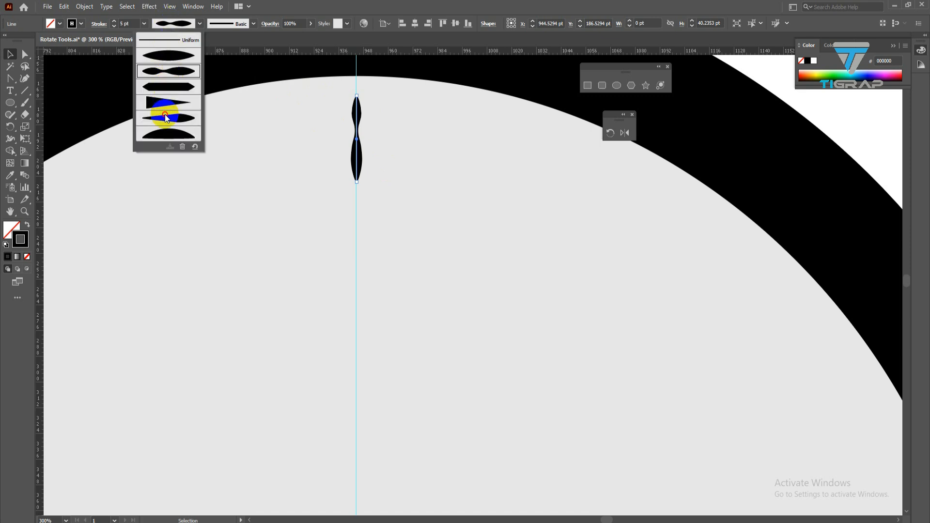
pyautogui.click(165, 117)
pyautogui.click(174, 24)
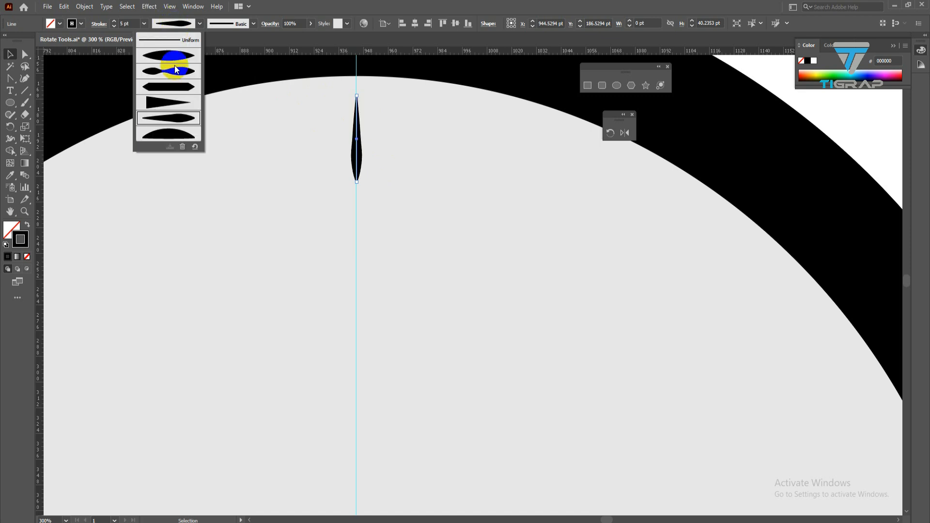
pyautogui.click(169, 87)
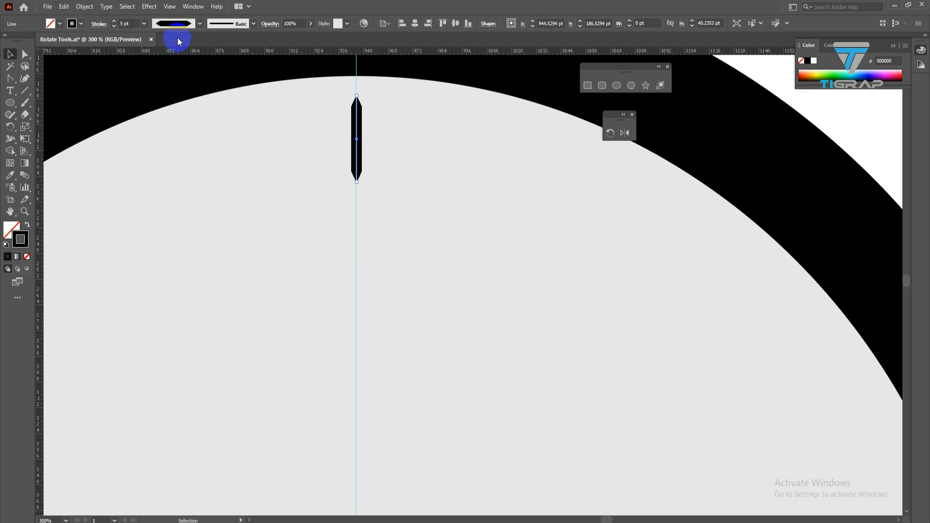
pyautogui.click(175, 24)
pyautogui.click(165, 71)
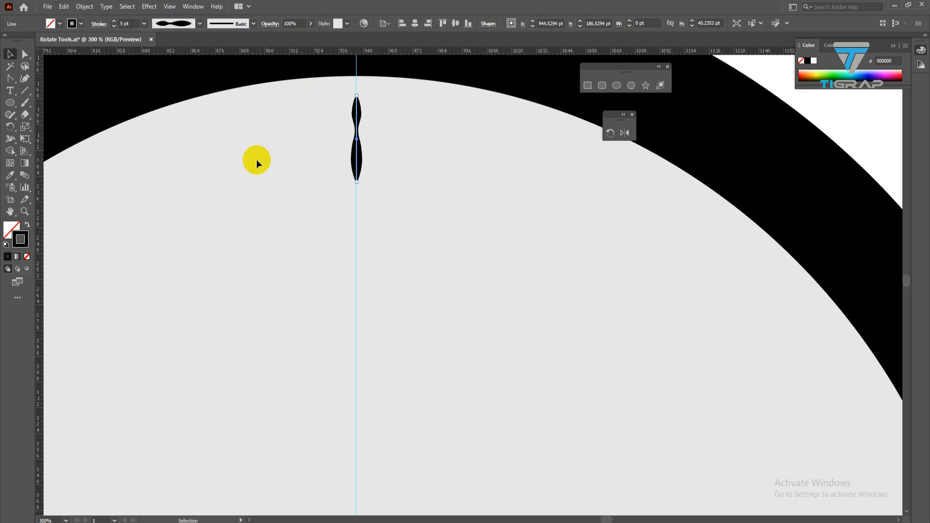
# Create a copy of the mark rotated by 360/12 degrees about the intersection of the guides.
pyautogui.click(264, 165)
pyautogui.scroll(-2, 263, 165)
pyautogui.moveTo(264, 165); pyautogui.dragTo(396, 173)
pyautogui.scroll(-2, 364, 159)
pyautogui.scroll(-1, 364, 165)
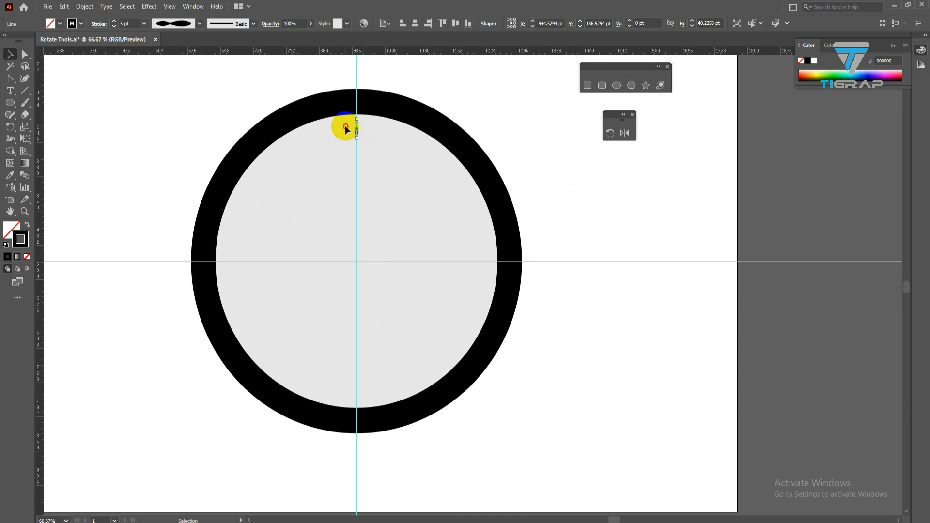
pyautogui.click(610, 135)
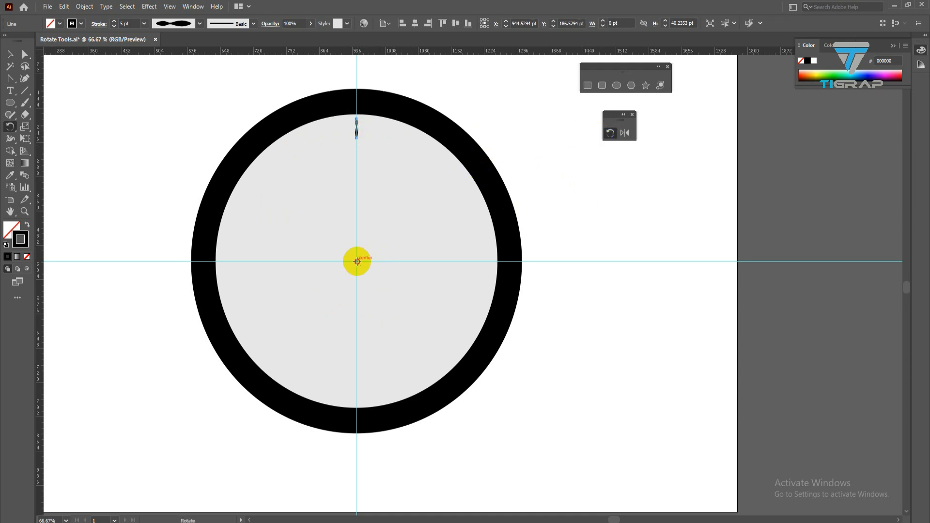
pyautogui.keyDown('alt'); pyautogui.click(356, 262); pyautogui.keyUp('alt')
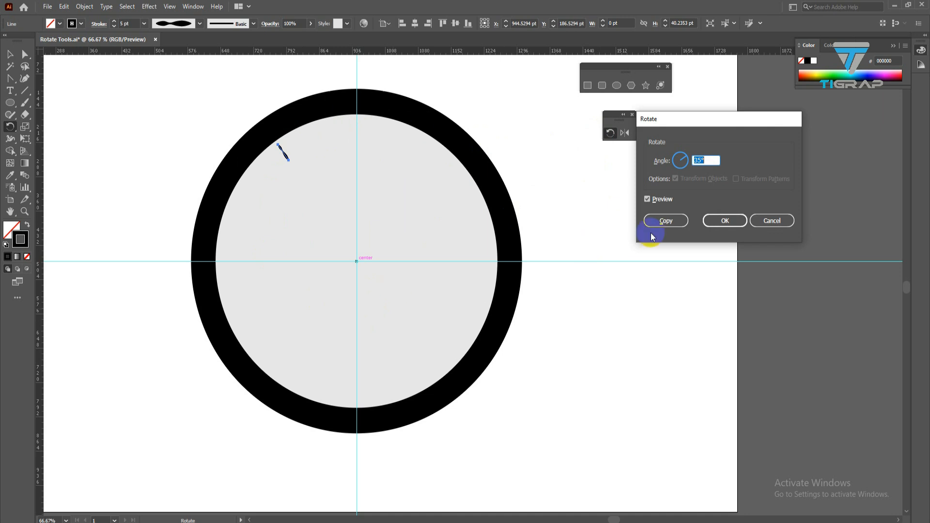
pyautogui.click(709, 160)
pyautogui.write('360')
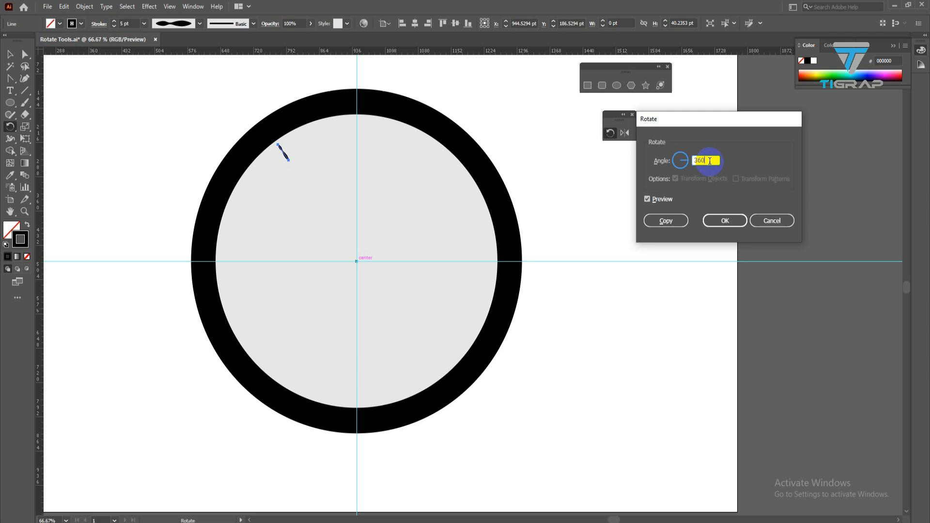
pyautogui.write('/12')
pyautogui.click(655, 199)
pyautogui.click(655, 199)
pyautogui.click(676, 221)
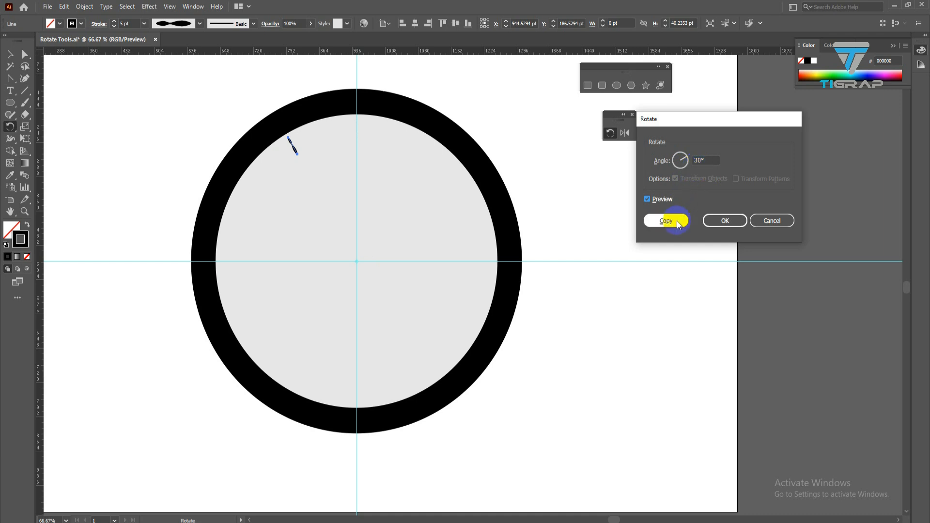
# Repeat the rotated copy ten times to complete the ring of twelve hour marks, and deselect.
pyautogui.press('v')
pyautogui.hotkey('ctrl', 'd')
pyautogui.hotkey('ctrl', 'd')
pyautogui.hotkey('ctrl', 'd')
pyautogui.hotkey('ctrl', 'd')
pyautogui.hotkey('ctrl', 'd')
pyautogui.hotkey('ctrl', 'd')
pyautogui.hotkey('ctrl', 'd')
pyautogui.hotkey('ctrl', 'd')
pyautogui.hotkey('ctrl', 'd')
pyautogui.hotkey('ctrl', 'd')
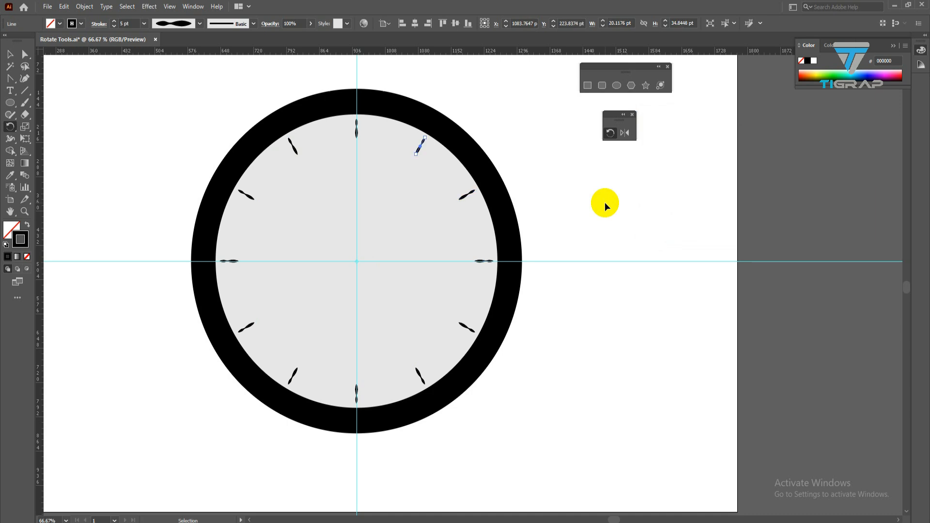
pyautogui.click(10, 54)
pyautogui.click(45, 83)
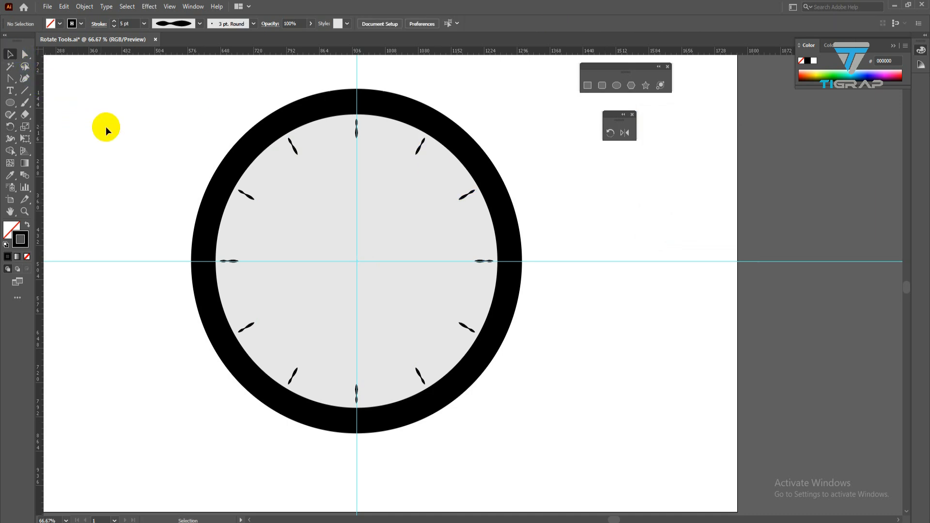
# Move the 12 o'clock mark straight down along the vertical guide to about Y 249 pt.
pyautogui.scroll(1, 348, 128)
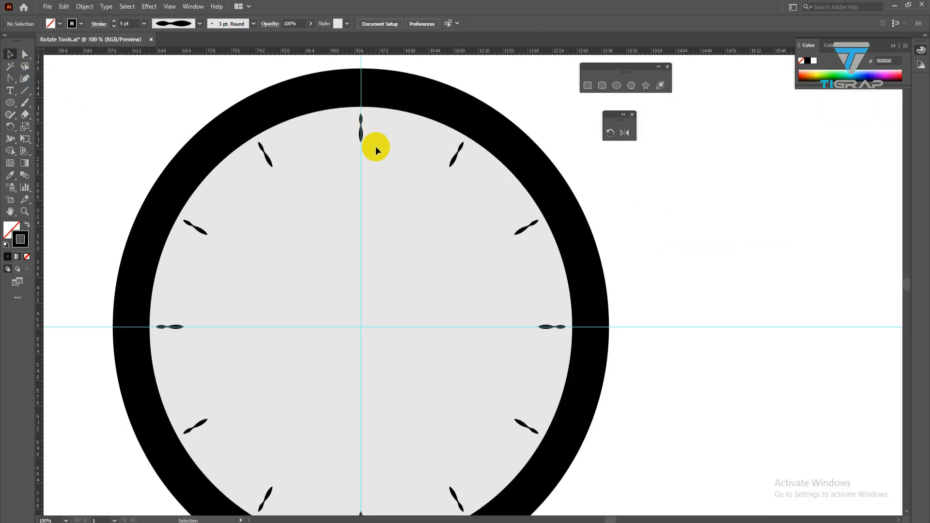
pyautogui.scroll(3, 374, 146)
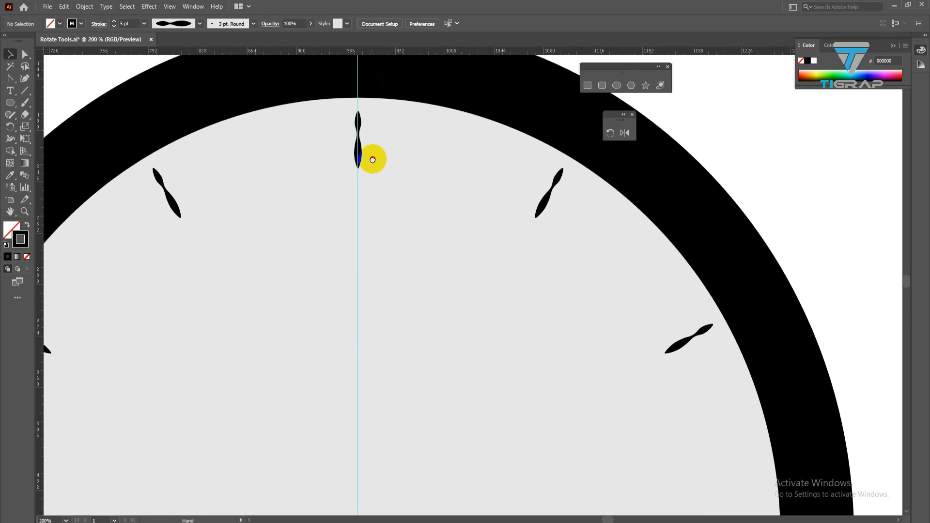
pyautogui.moveTo(373, 159); pyautogui.dragTo(374, 166)
pyautogui.click(360, 156)
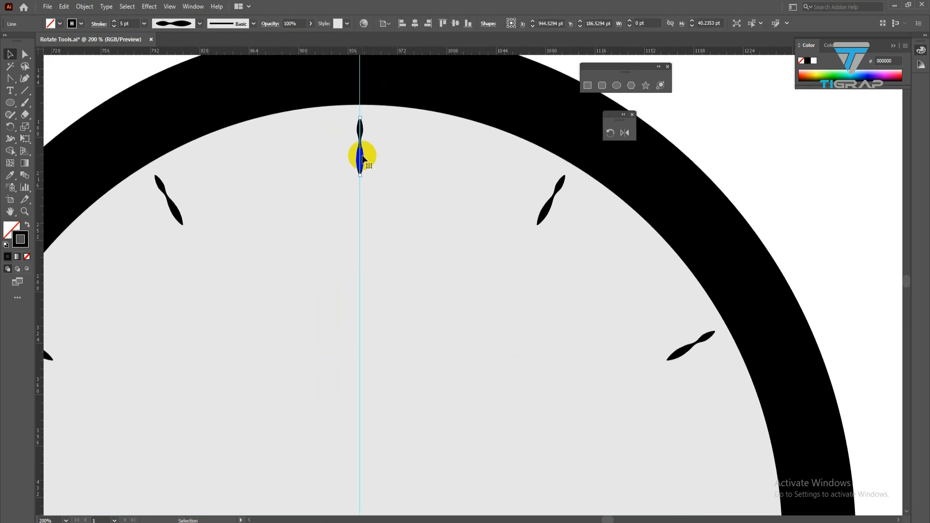
pyautogui.scroll(2, 363, 158)
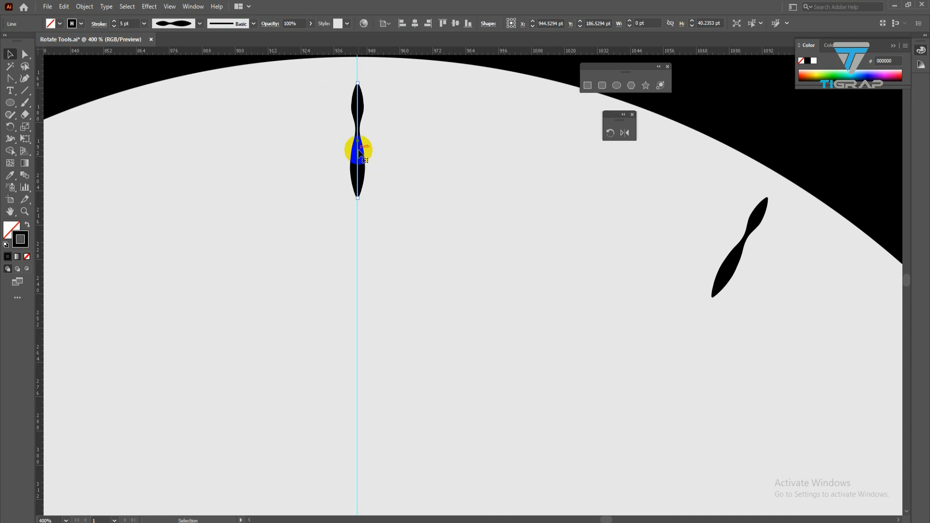
pyautogui.scroll(-1, 355, 147)
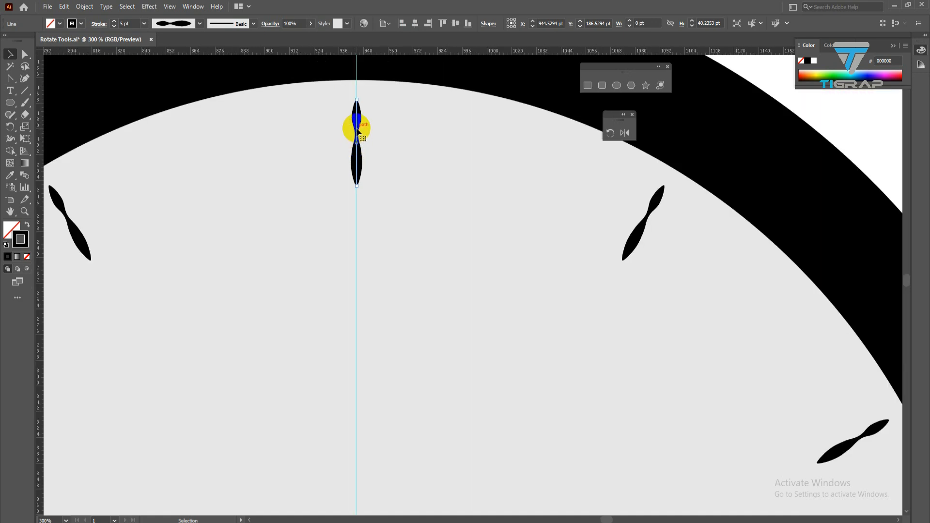
pyautogui.moveTo(357, 130); pyautogui.dragTo(360, 264)
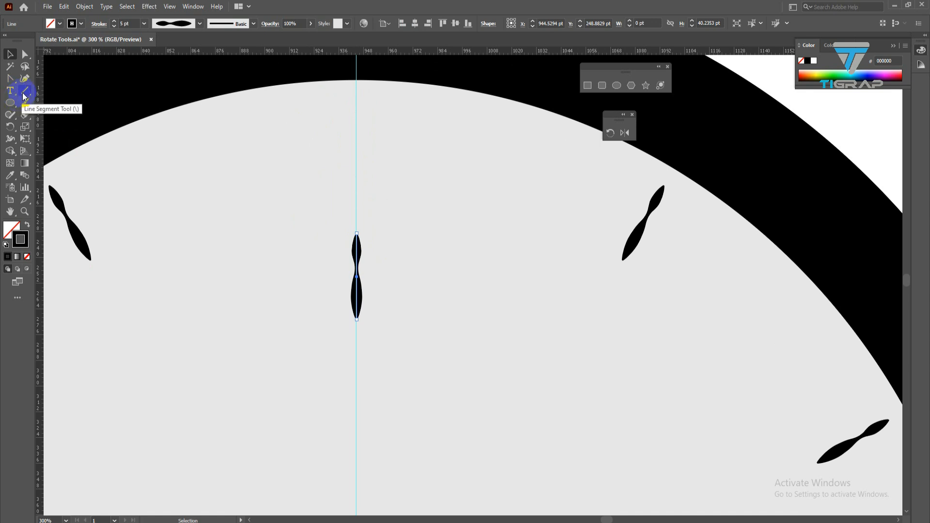
# Draw a rectangle about 3 by 27 pt on the vertical guide above the moved mark, with black fill and no stroke.
pyautogui.moveTo(10, 103); pyautogui.dragTo(53, 97)
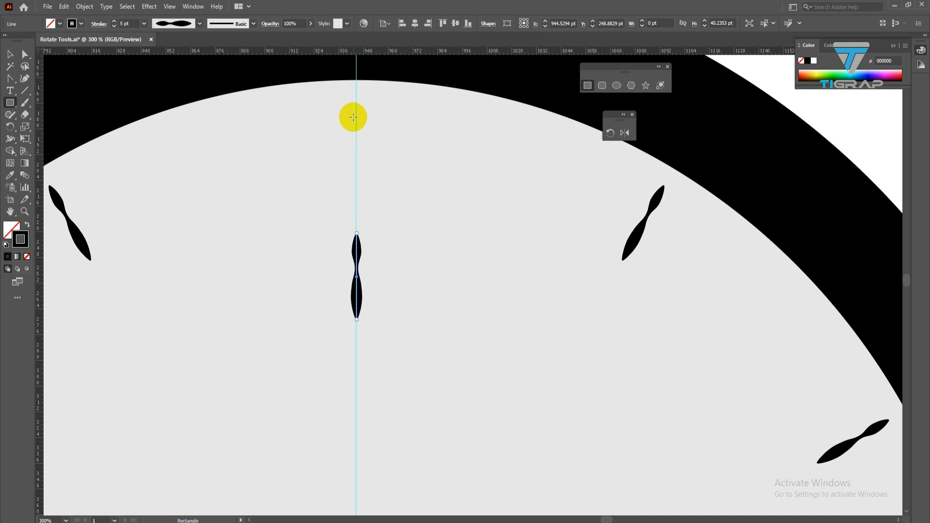
pyautogui.moveTo(352, 120); pyautogui.dragTo(359, 180)
pyautogui.click(10, 53)
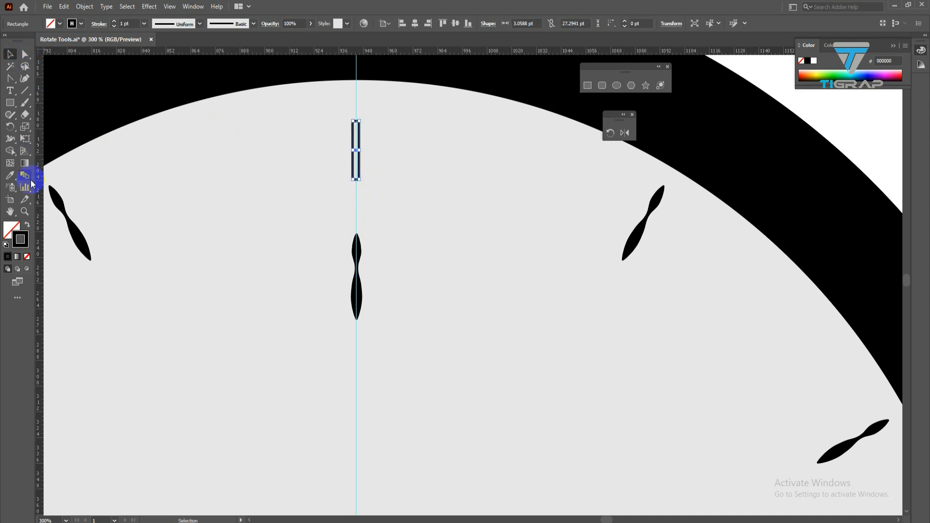
pyautogui.click(27, 225)
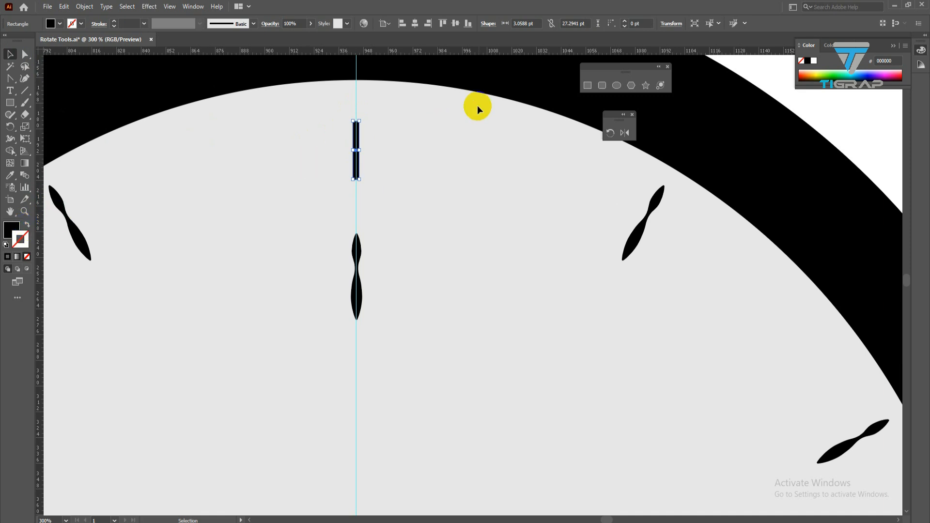
# Create a copy of the thin rectangle rotated 6° about the center of the dial.
pyautogui.click(609, 133)
pyautogui.hotkey('ctrl', '-')
pyautogui.hotkey('ctrl', '-')
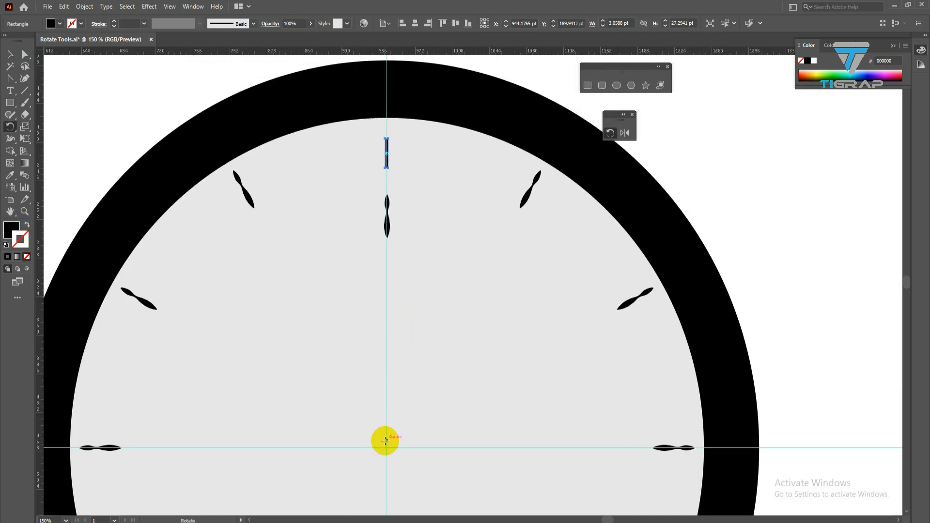
pyautogui.keyDown('alt'); pyautogui.click(387, 447); pyautogui.keyUp('alt')
pyautogui.click(709, 161)
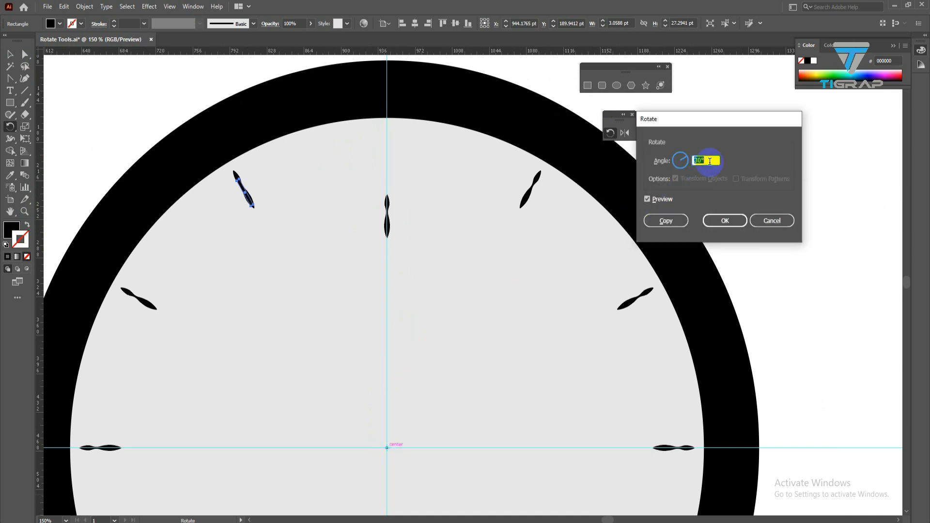
pyautogui.write('6')
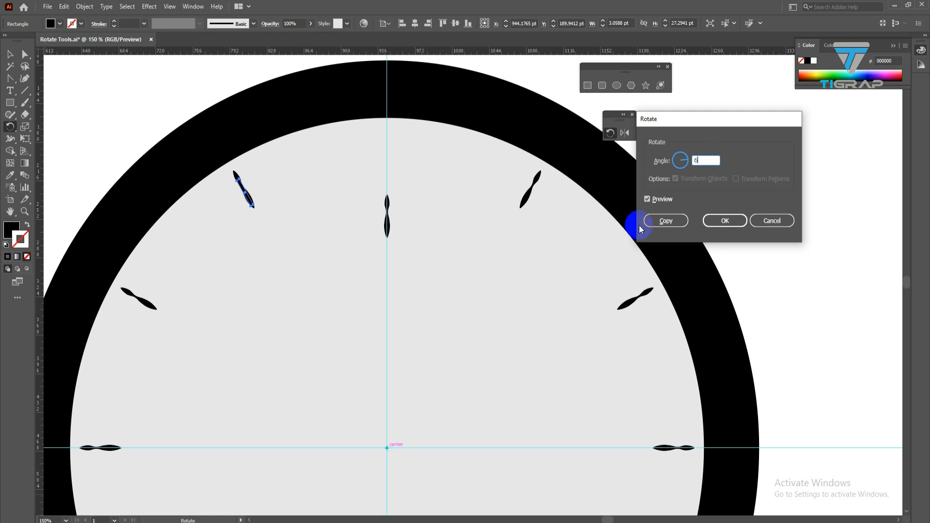
pyautogui.click(664, 220)
# Repeat the 6° rotated copy around the whole dial until the ring of minute ticks is complete.
pyautogui.hotkey('ctrl', 'd')
pyautogui.hotkey('ctrl', 'd')
pyautogui.hotkey('ctrl', 'd')
pyautogui.hotkey('ctrl', 'd')
pyautogui.hotkey('ctrl', 'd')
pyautogui.hotkey('ctrl', 'd')
pyautogui.hotkey('ctrl', 'd')
pyautogui.hotkey('ctrl', 'd')
pyautogui.hotkey('ctrl', 'd')
pyautogui.hotkey('ctrl', 'd')
pyautogui.hotkey('ctrl', 'd')
pyautogui.hotkey('ctrl', 'd')
pyautogui.hotkey('ctrl', 'd')
pyautogui.hotkey('ctrl', 'd')
pyautogui.hotkey('ctrl', 'd')
pyautogui.hotkey('ctrl', 'd')
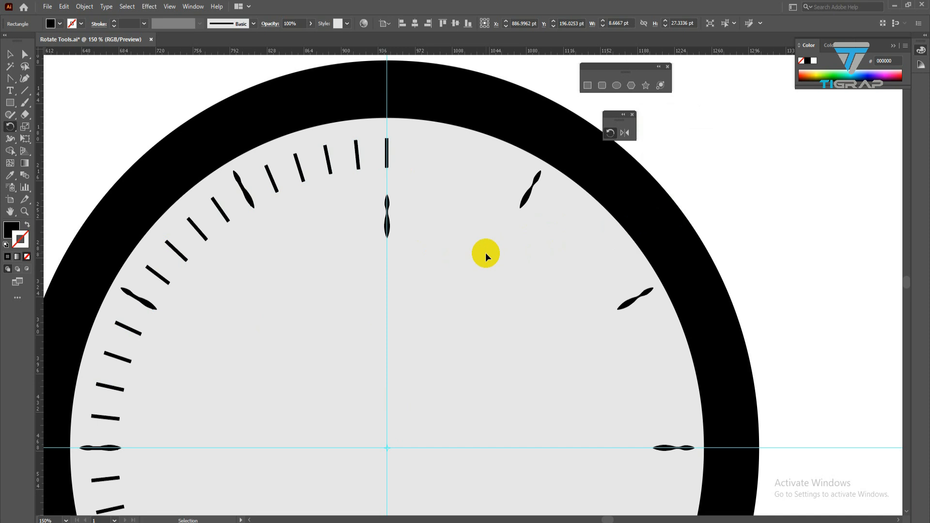
pyautogui.hotkey('ctrl', 'd')
pyautogui.hotkey('ctrl', 'd')
pyautogui.hotkey('ctrl', 'd')
pyautogui.hotkey('ctrl', 'd')
pyautogui.hotkey('ctrl', 'd')
pyautogui.hotkey('ctrl', 'd')
pyautogui.hotkey('ctrl', 'd')
pyautogui.hotkey('ctrl', 'd')
pyautogui.hotkey('ctrl', 'd')
pyautogui.hotkey('ctrl', 'd')
pyautogui.hotkey('ctrl', 'd')
pyautogui.hotkey('ctrl', 'd')
pyautogui.hotkey('ctrl', 'd')
pyautogui.hotkey('ctrl', 'd')
pyautogui.hotkey('ctrl', 'd')
pyautogui.hotkey('ctrl', 'd')
pyautogui.hotkey('ctrl', 'd')
pyautogui.hotkey('ctrl', 'd')
pyautogui.hotkey('ctrl', 'd')
pyautogui.hotkey('ctrl', 'd')
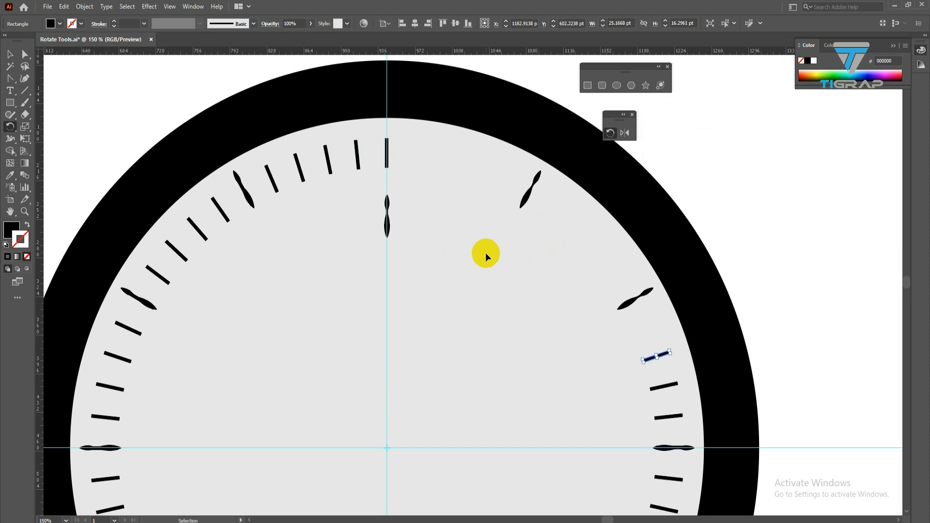
pyautogui.hotkey('ctrl', 'd')
pyautogui.hotkey('ctrl', 'd')
pyautogui.hotkey('ctrl', 'd')
pyautogui.hotkey('ctrl', 'd')
pyautogui.hotkey('ctrl', 'd')
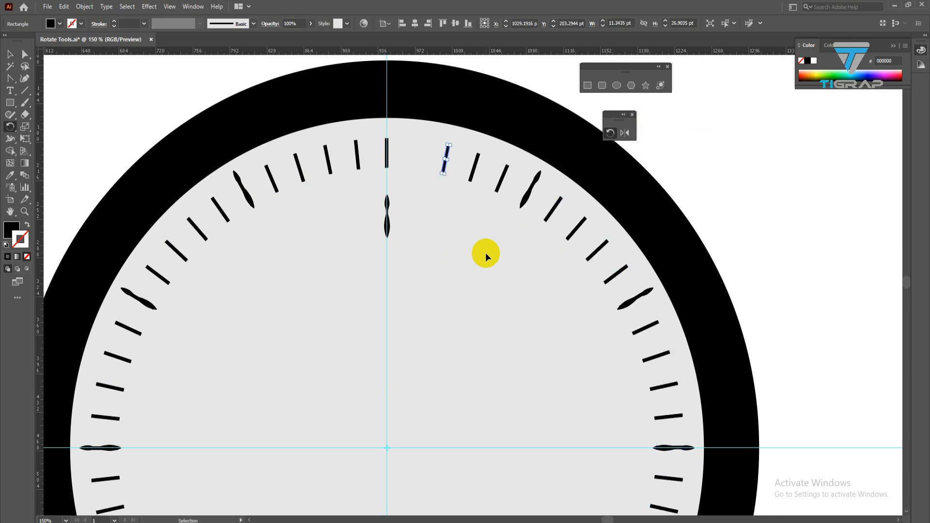
pyautogui.click(10, 54)
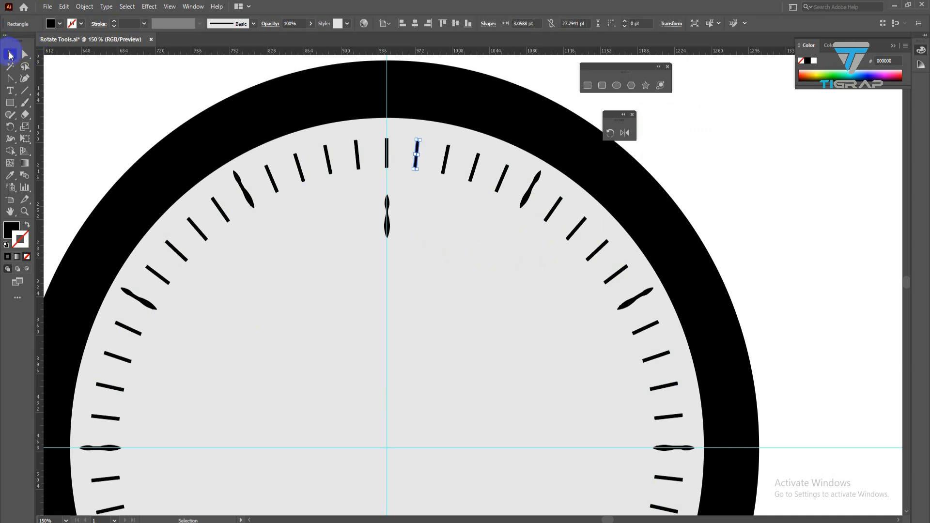
# Delete the thin tick at 12 o'clock and move the 12 o'clock hour mark straight up into the ring of ticks.
pyautogui.click(353, 186)
pyautogui.click(399, 153)
pyautogui.press('Delete')
pyautogui.moveTo(389, 221); pyautogui.dragTo(389, 155)
# Delete the thin minute ticks overlapping the hour marks in the upper part of the dial.
pyautogui.moveTo(246, 192); pyautogui.dragTo(523, 262)
pyautogui.press('Delete')
pyautogui.moveTo(355, 340); pyautogui.dragTo(401, 264)
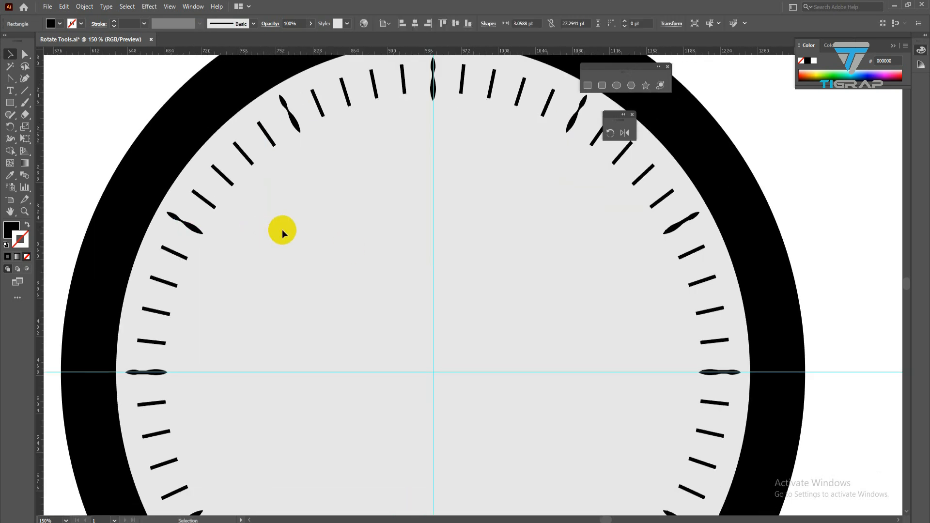
pyautogui.moveTo(282, 327); pyautogui.dragTo(326, 176)
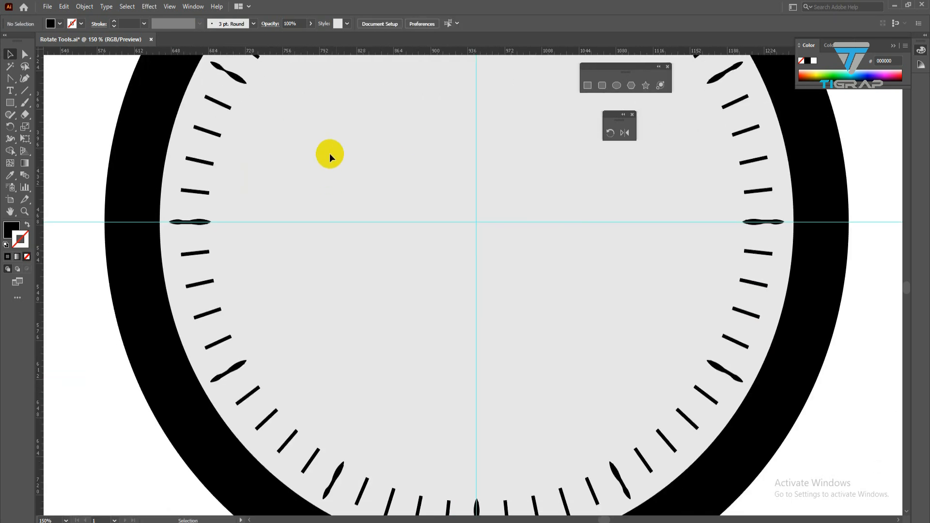
pyautogui.scroll(-2, 385, 170)
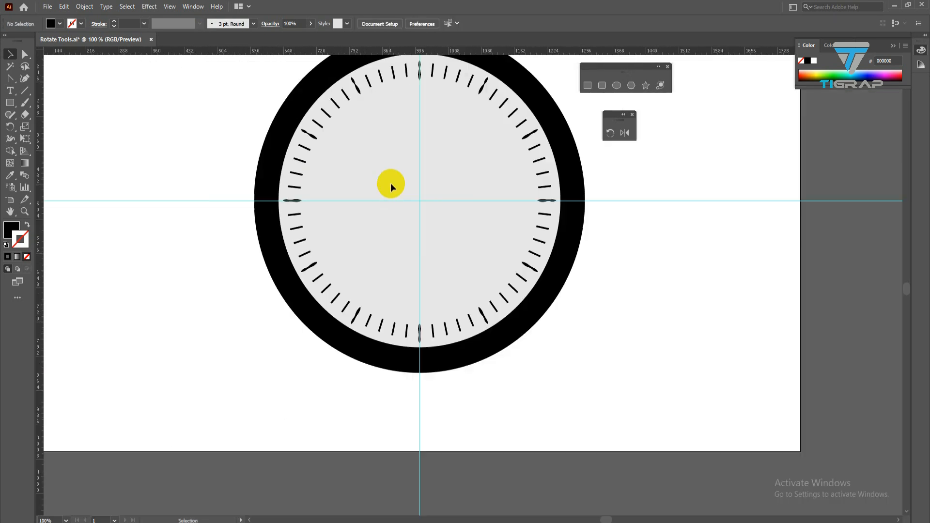
# Hide the guides and delete the thin tick overlapping the 9 o'clock hour mark.
pyautogui.rightClick(143, 121)
pyautogui.click(170, 216)
pyautogui.scroll(1, 283, 192)
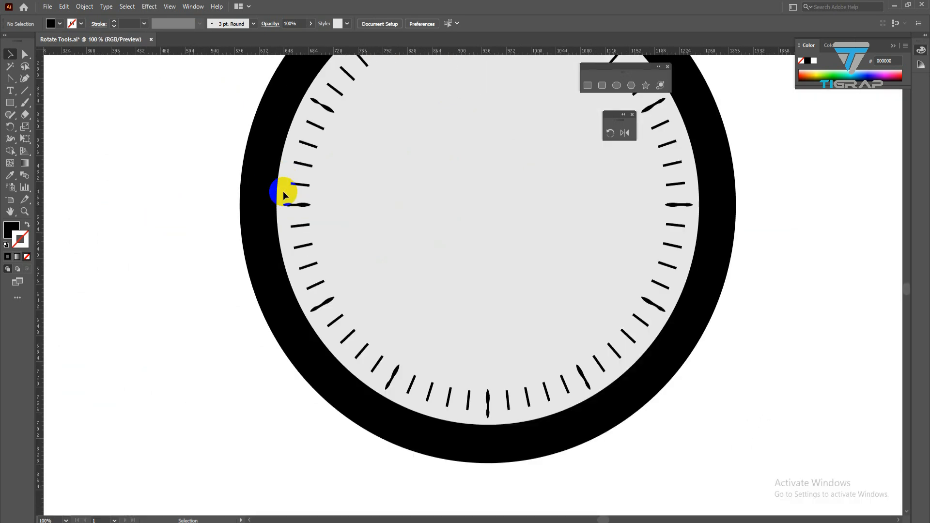
pyautogui.scroll(1, 283, 191)
pyautogui.moveTo(305, 209); pyautogui.dragTo(383, 217)
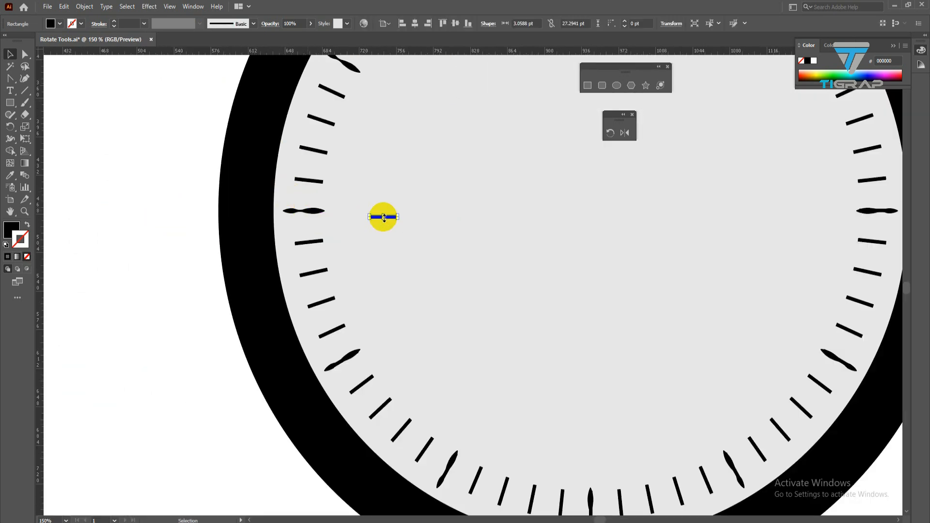
pyautogui.press('Delete')
# Delete the remaining thin ticks overlapping the hour marks around the lower half and the 3 o'clock side of the dial.
pyautogui.scroll(-1, 409, 216)
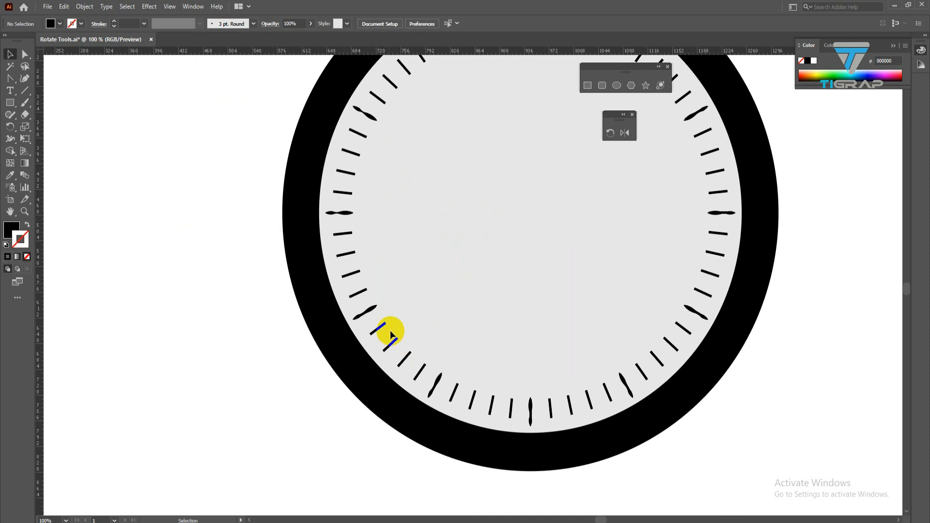
pyautogui.moveTo(370, 311); pyautogui.dragTo(434, 297)
pyautogui.press('Delete')
pyautogui.moveTo(531, 405); pyautogui.dragTo(718, 216)
pyautogui.press('space')
pyautogui.moveTo(654, 209); pyautogui.dragTo(581, 303)
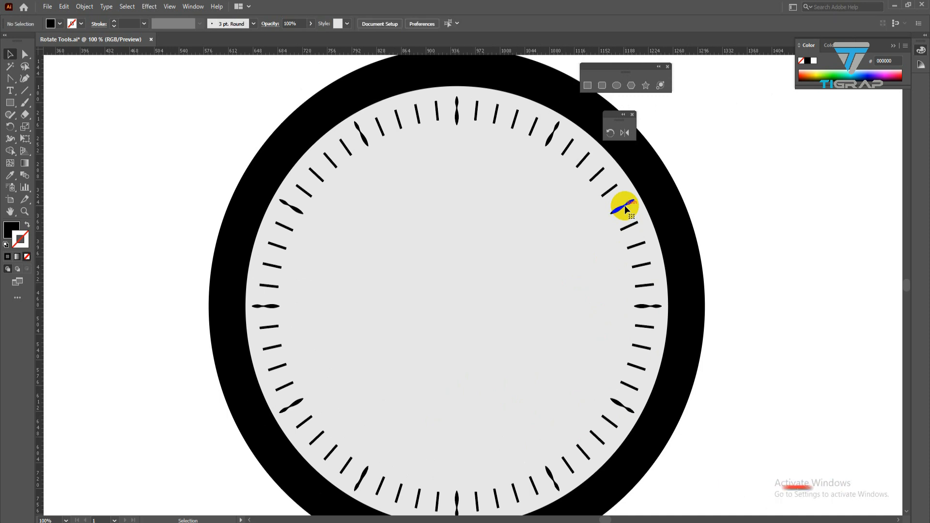
pyautogui.scroll(1, 571, 165)
pyautogui.moveTo(538, 104); pyautogui.dragTo(521, 171)
pyautogui.hotkey('ctrl', 'z')
pyautogui.click(481, 183)
# Show the guides crossing at the dial's center again.
pyautogui.scroll(-1, 481, 183)
pyautogui.press('space')
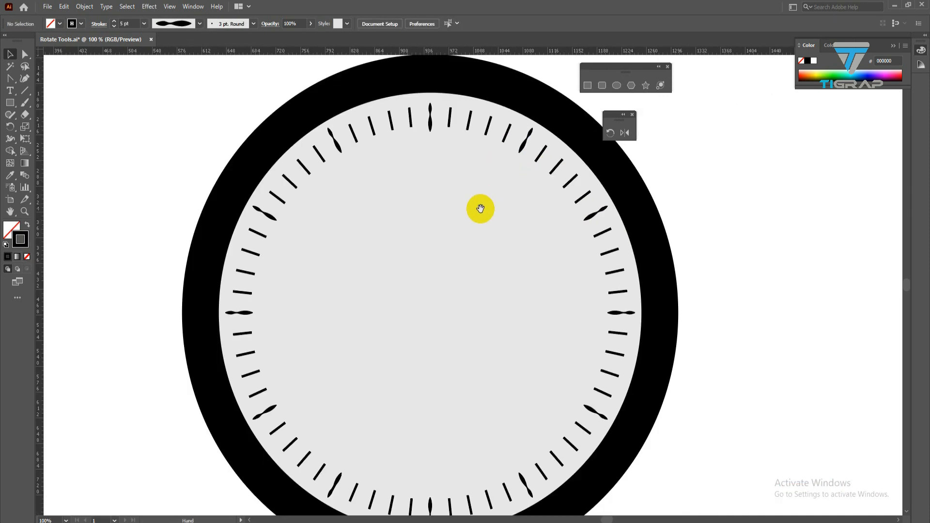
pyautogui.moveTo(479, 204); pyautogui.dragTo(481, 180)
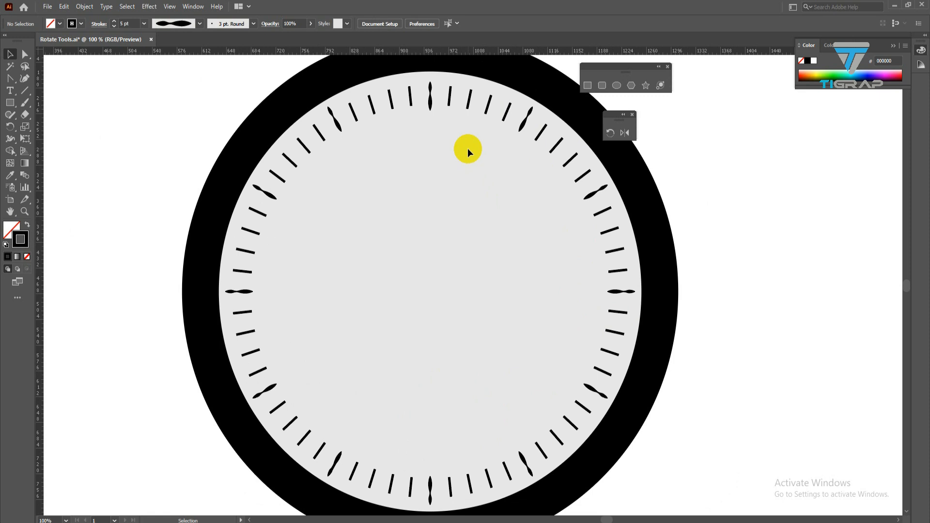
pyautogui.scroll(-2, 467, 148)
pyautogui.press('space')
pyautogui.moveTo(471, 151); pyautogui.dragTo(417, 196)
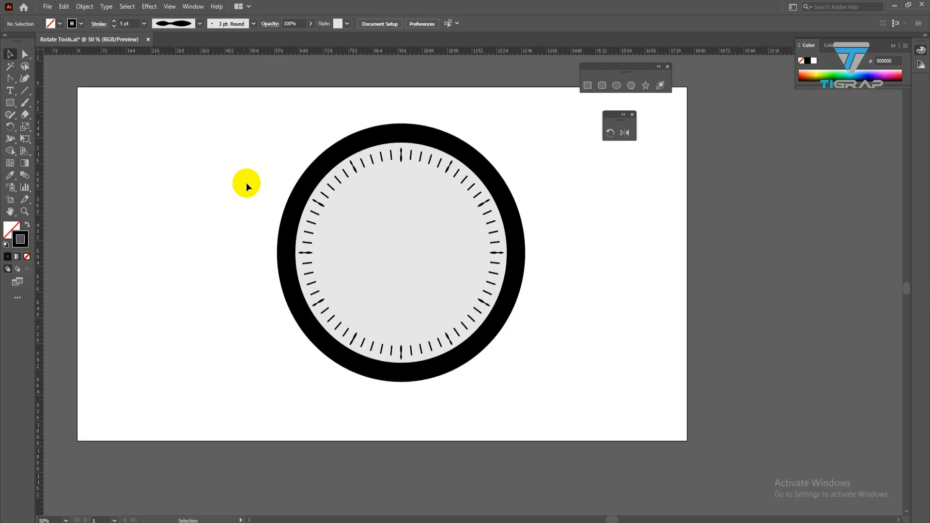
pyautogui.rightClick(159, 170)
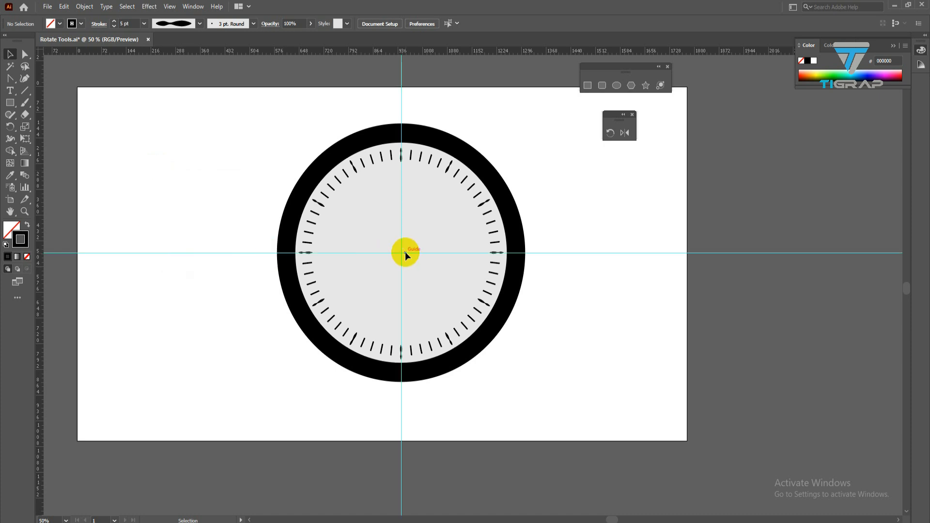
pyautogui.scroll(2, 405, 252)
pyautogui.scroll(-2, 385, 228)
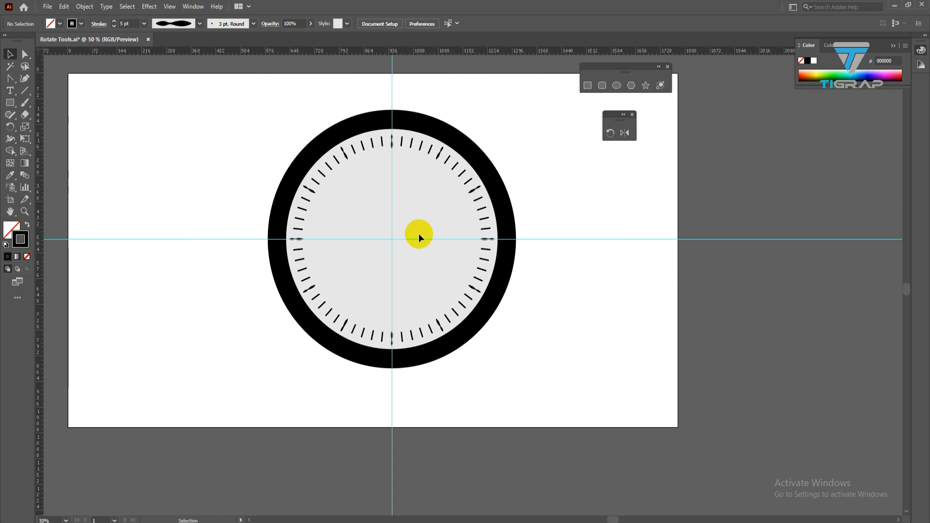
# Draw a vertical line about 234 pt long from the dial's center up along the vertical guide, with a 20 pt stroke.
pyautogui.click(25, 90)
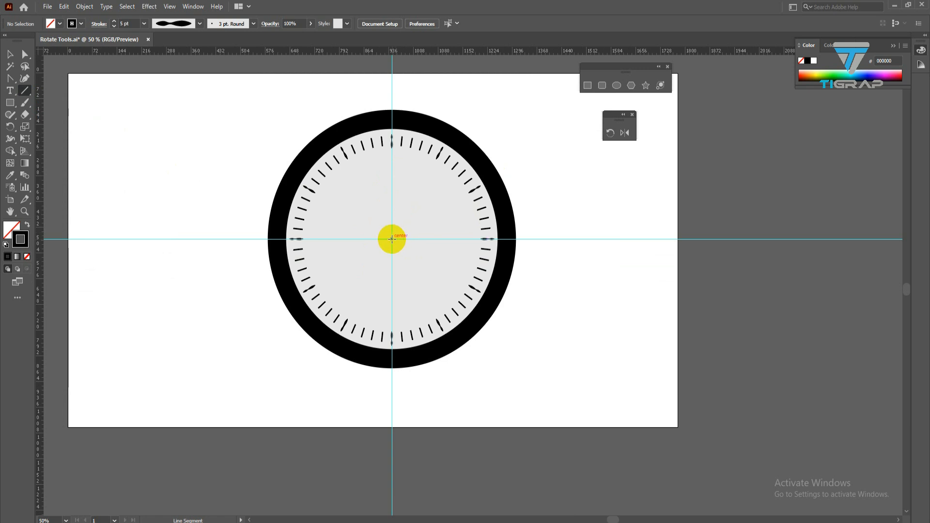
pyautogui.moveTo(392, 239); pyautogui.dragTo(392, 155)
pyautogui.click(10, 54)
pyautogui.click(124, 23)
pyautogui.scroll(17, 127, 21)
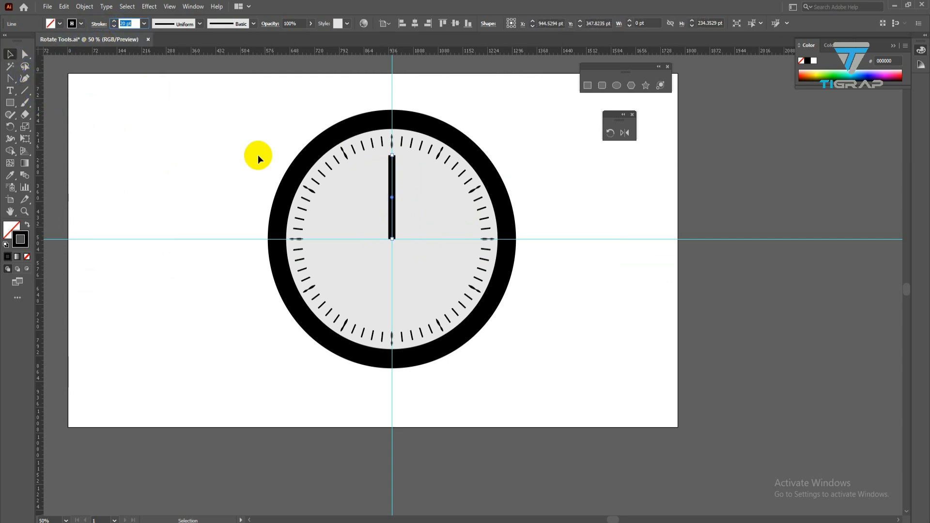
# Try the lens-shaped, double-bulge and triangular width profiles on the vertical clock hand.
pyautogui.moveTo(361, 193); pyautogui.dragTo(413, 222)
pyautogui.scroll(1, 414, 221)
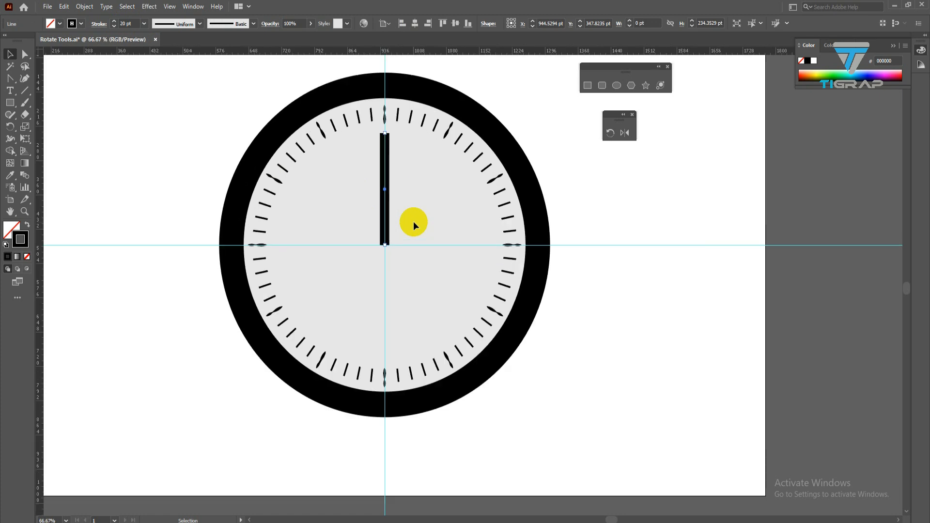
pyautogui.click(164, 24)
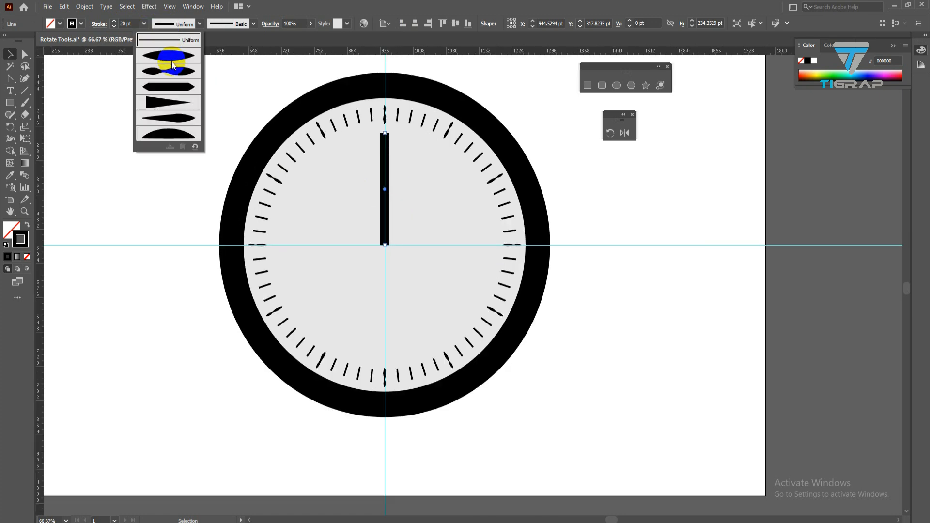
pyautogui.click(171, 61)
pyautogui.click(173, 24)
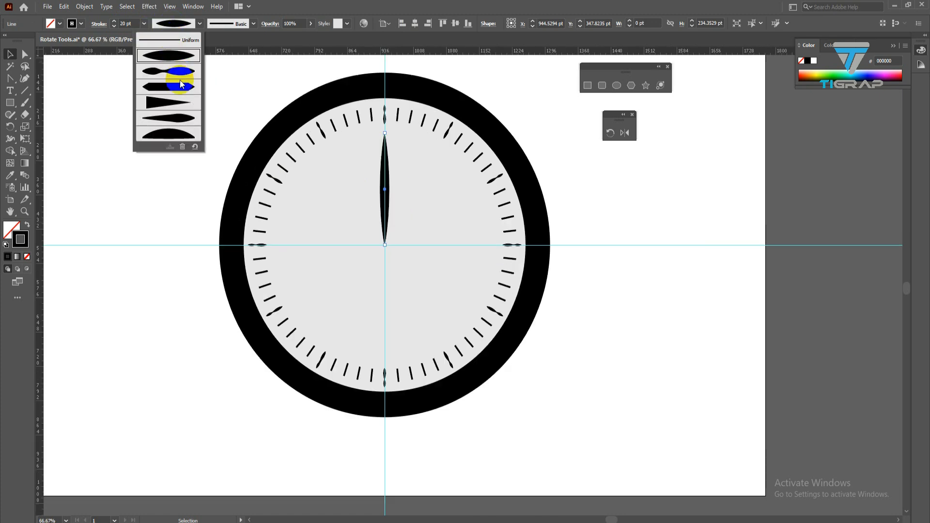
pyautogui.click(169, 71)
pyautogui.click(173, 23)
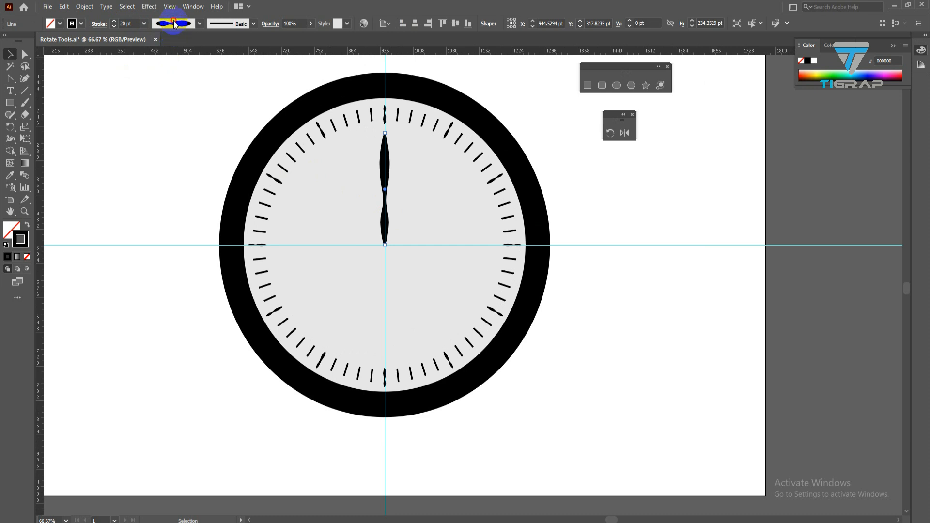
pyautogui.click(166, 98)
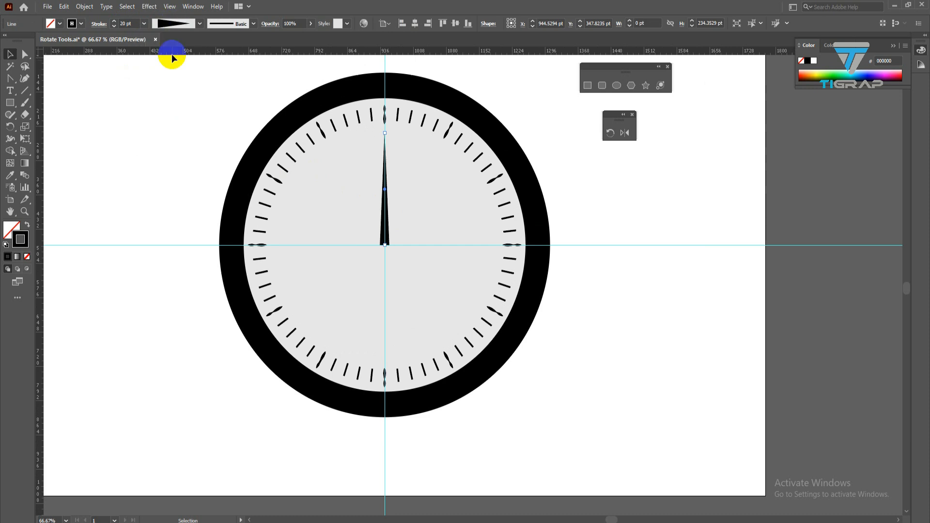
# Apply the width profile that bulges near the tip and tapers toward the dial's center to the vertical clock hand.
pyautogui.click(174, 24)
pyautogui.click(170, 118)
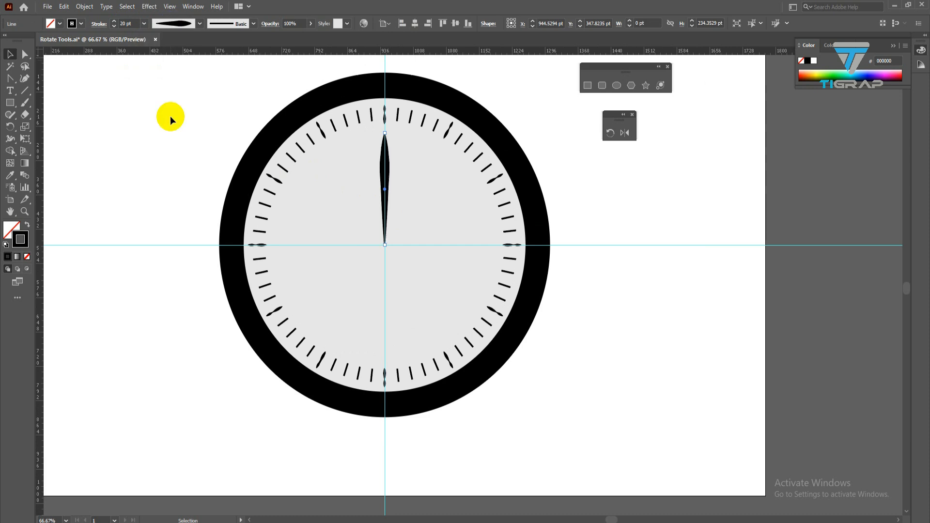
pyautogui.click(170, 116)
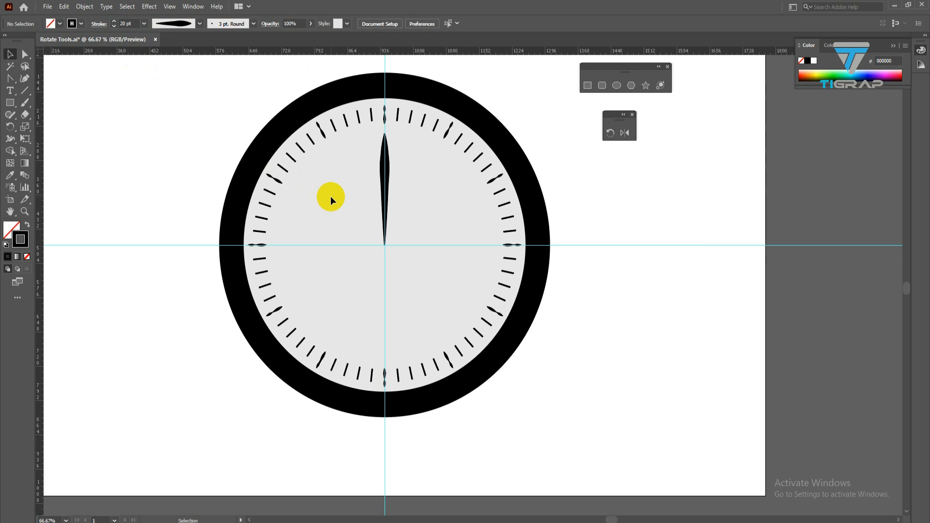
# Shorten the vertical clock hand by moving its upper anchor point about 30 pt straight down along the guide.
pyautogui.click(387, 229)
pyautogui.scroll(1, 393, 228)
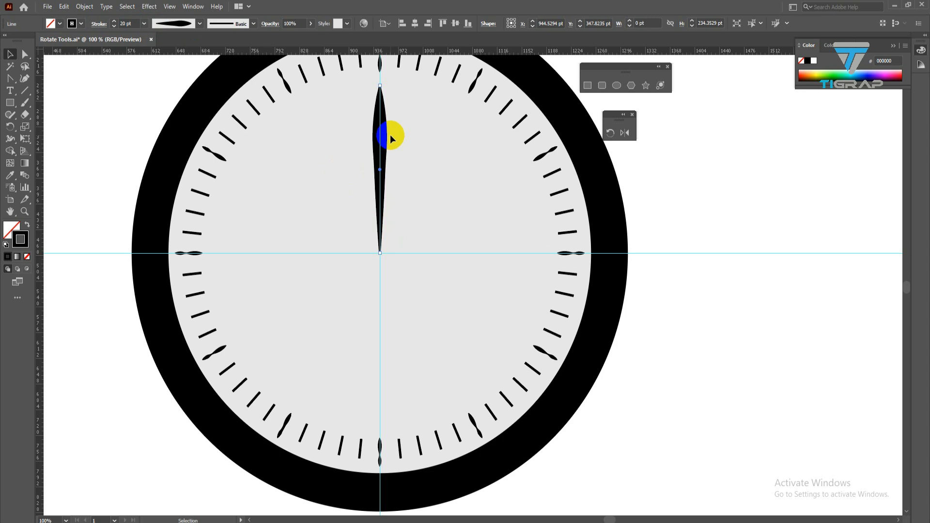
pyautogui.click(26, 55)
pyautogui.click(380, 86)
pyautogui.moveTo(380, 86); pyautogui.dragTo(383, 107)
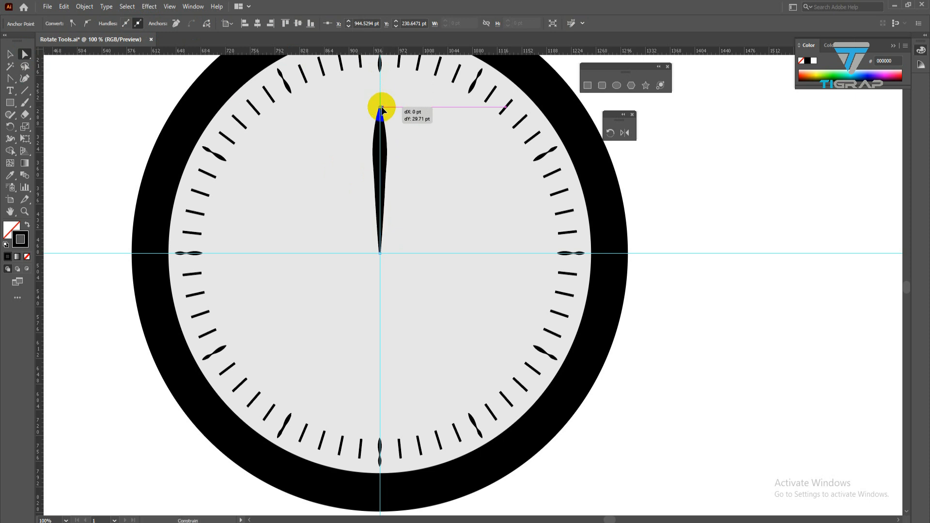
pyautogui.click(10, 53)
pyautogui.click(295, 173)
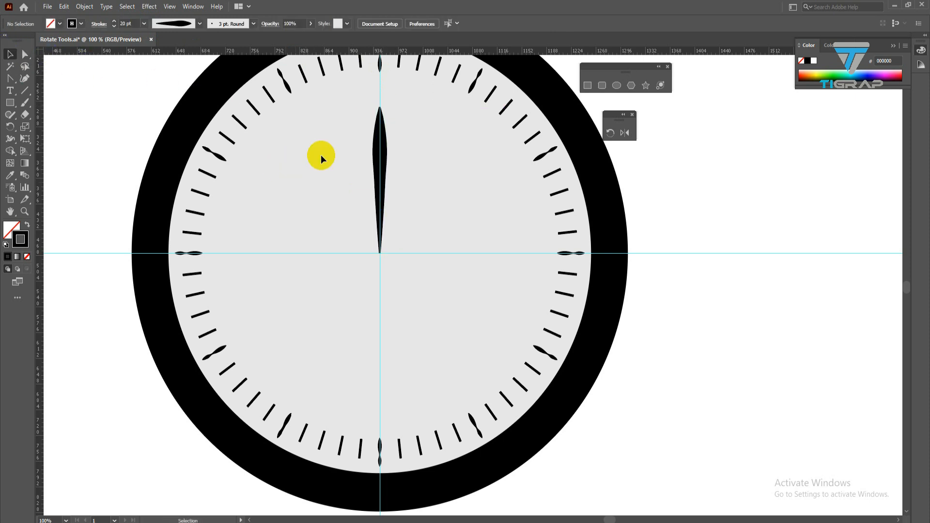
# Draw a diagonal line about 184 by 181 pt from the dial's center toward the upper-right ticks, with a 20 pt stroke.
pyautogui.click(26, 91)
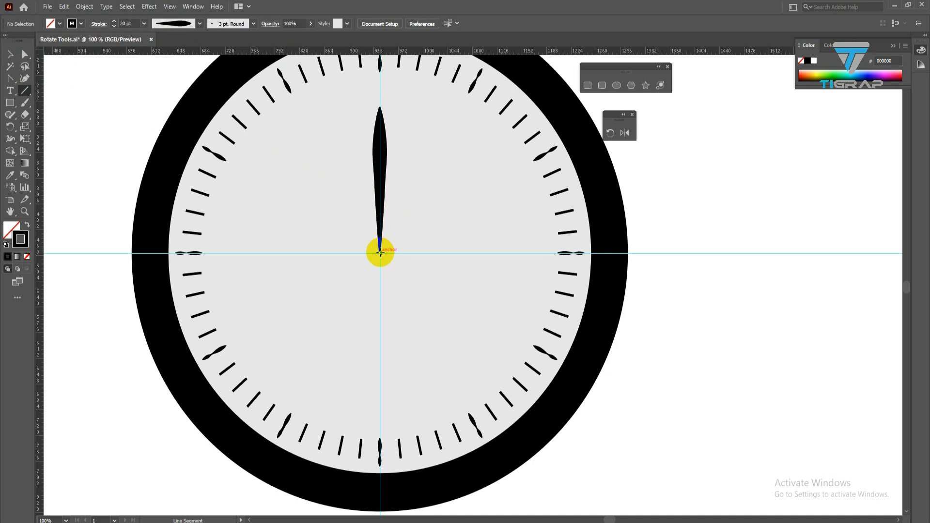
pyautogui.moveTo(380, 252); pyautogui.dragTo(505, 124)
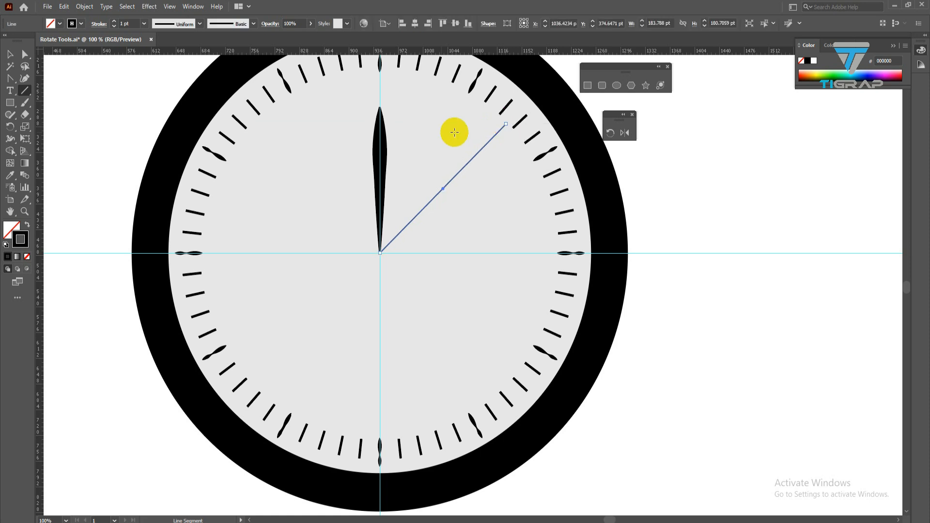
pyautogui.click(10, 54)
pyautogui.click(385, 145)
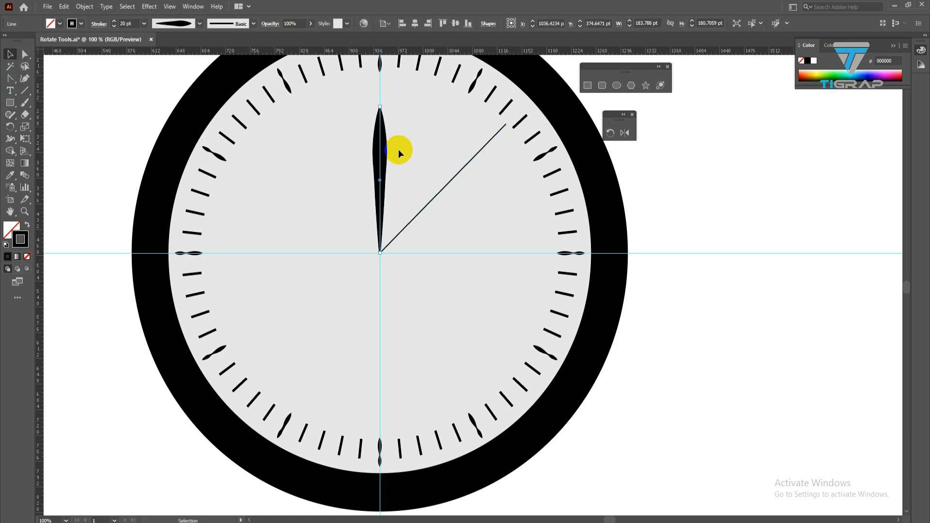
pyautogui.click(131, 25)
pyautogui.click(435, 176)
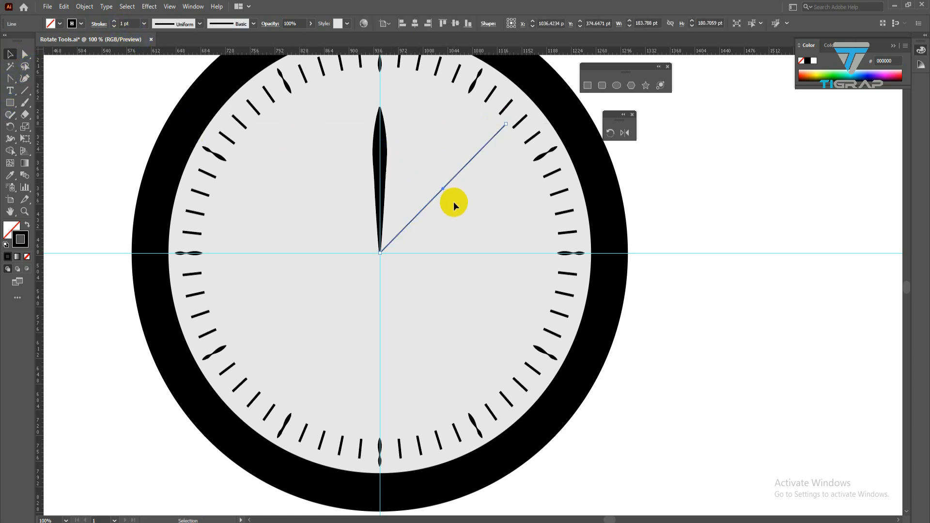
pyautogui.click(144, 24)
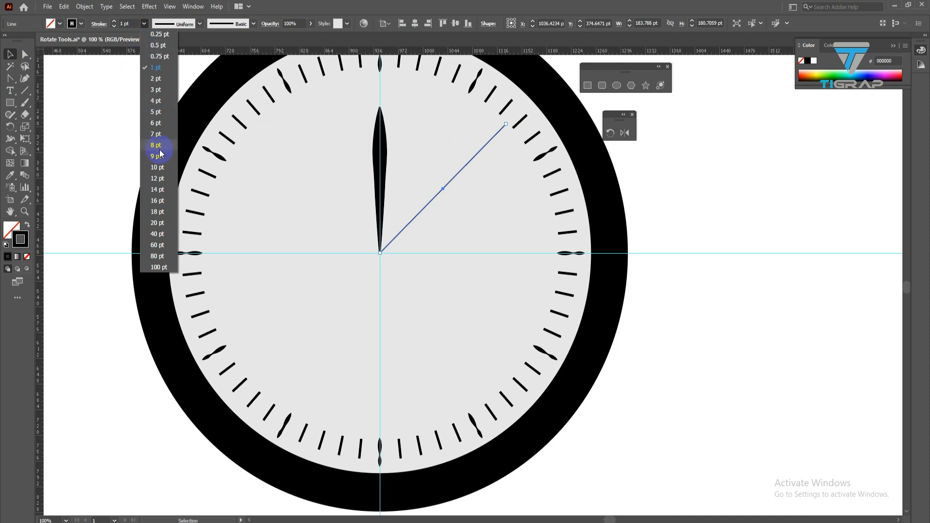
pyautogui.click(157, 223)
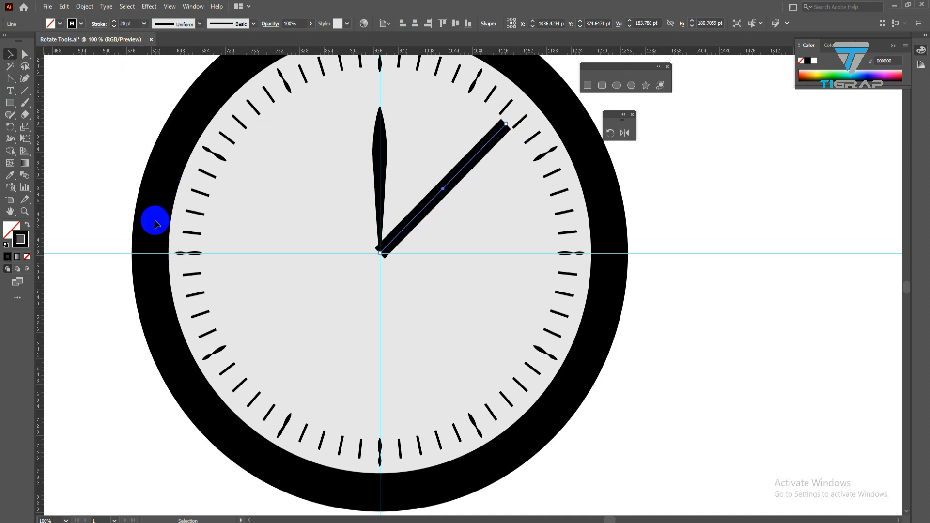
# Apply the same tip-bulging, center-tapered width profile to the diagonal clock hand.
pyautogui.click(178, 24)
pyautogui.click(167, 113)
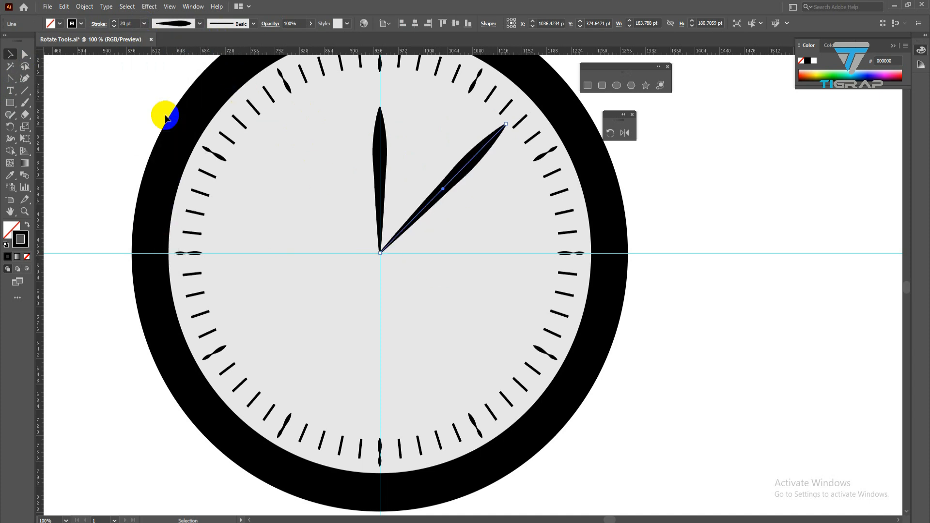
pyautogui.click(324, 199)
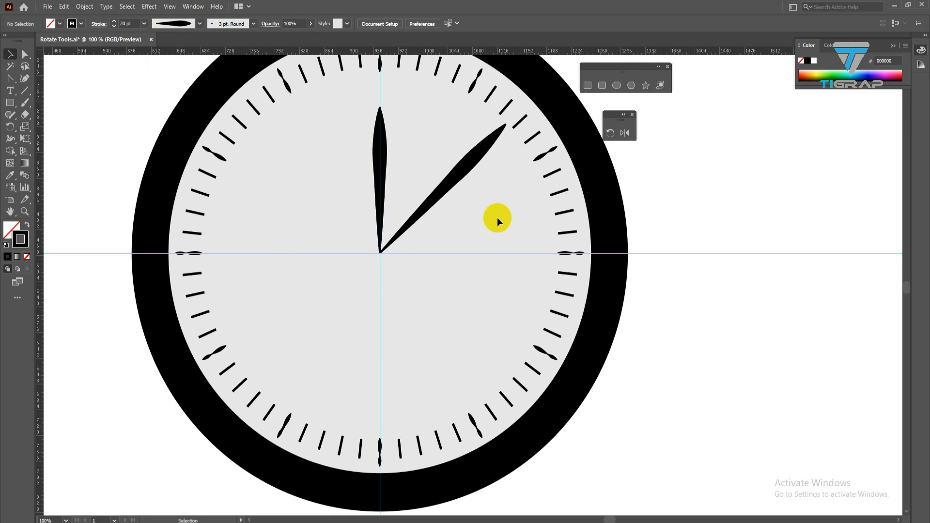
# Set the diagonal clock hand's stroke weight to 14 pt.
pyautogui.moveTo(427, 153); pyautogui.dragTo(453, 211)
pyautogui.click(124, 24)
pyautogui.press('Down')
pyautogui.press('Down')
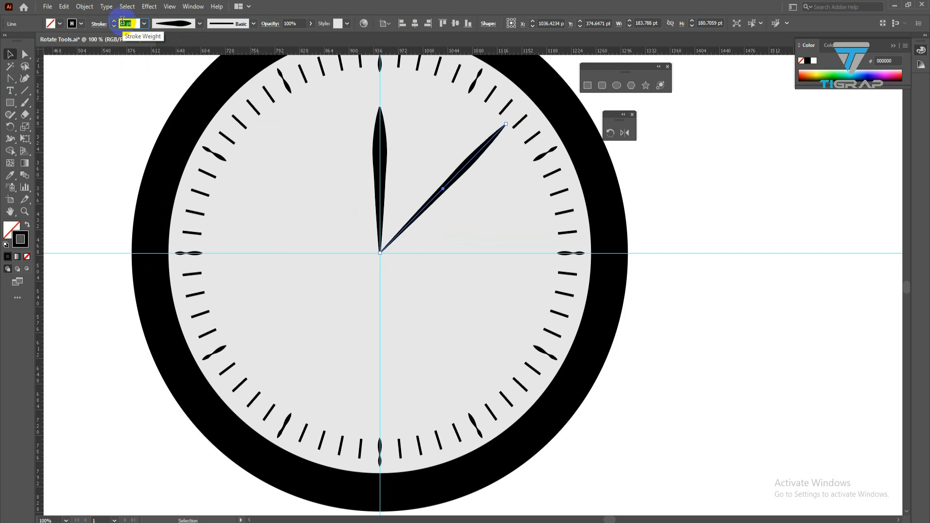
pyautogui.press('Up')
pyautogui.press('Up')
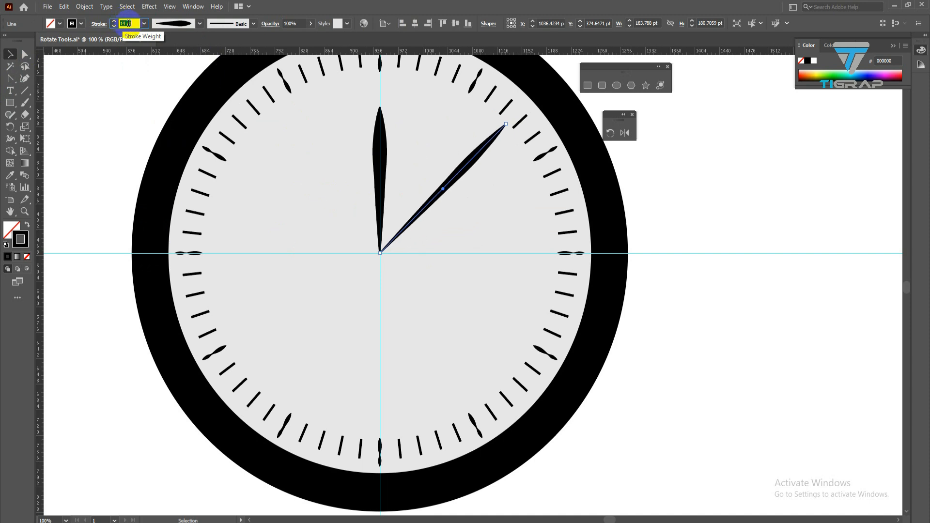
pyautogui.click(294, 212)
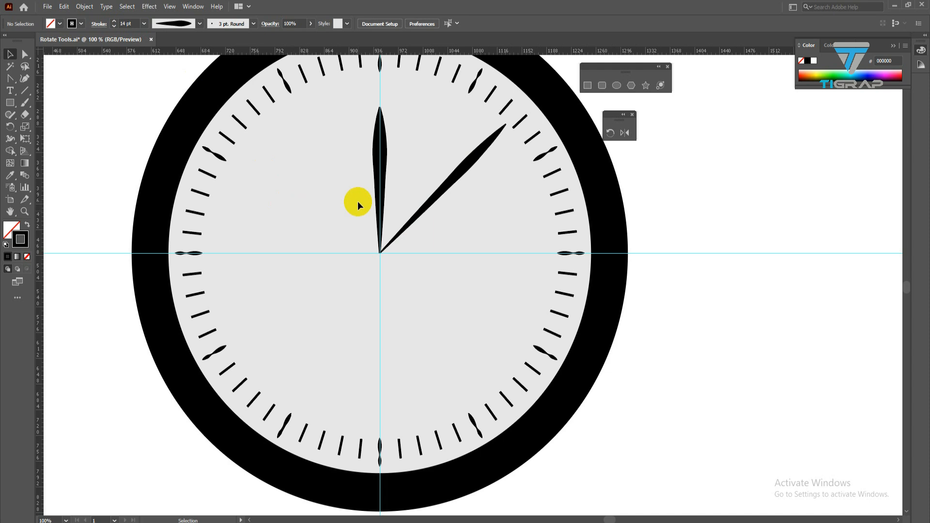
# Draw a line about 114 by 252 pt from just past the dial's center toward the lower-left ticks, with a red stroke.
pyautogui.click(26, 91)
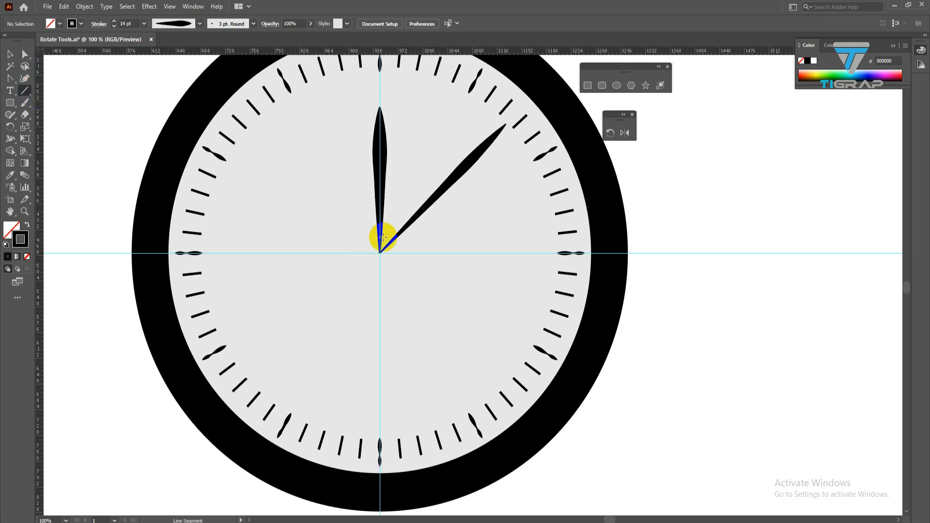
pyautogui.moveTo(380, 253)
pyautogui.mouseDown()
pyautogui.moveTo(387, 229)
pyautogui.moveTo(310, 413)
pyautogui.mouseUp()
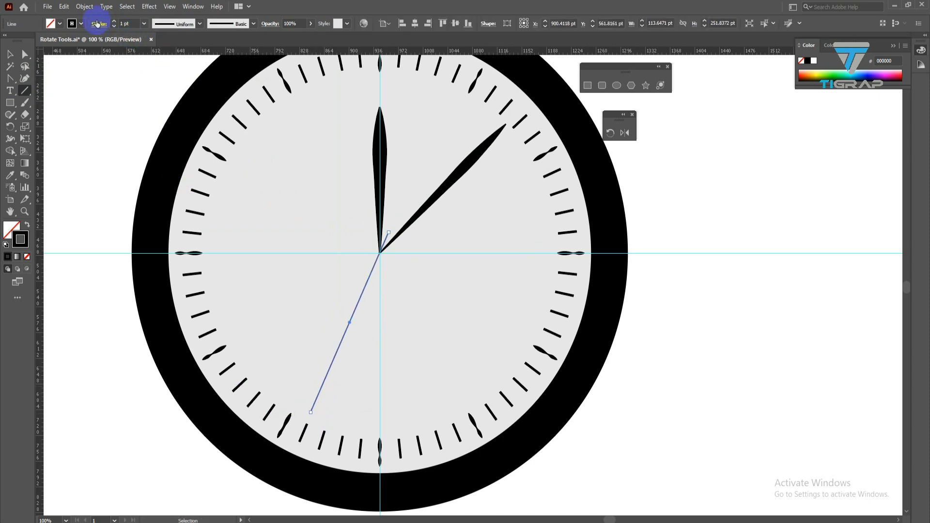
pyautogui.click(79, 24)
pyautogui.click(34, 40)
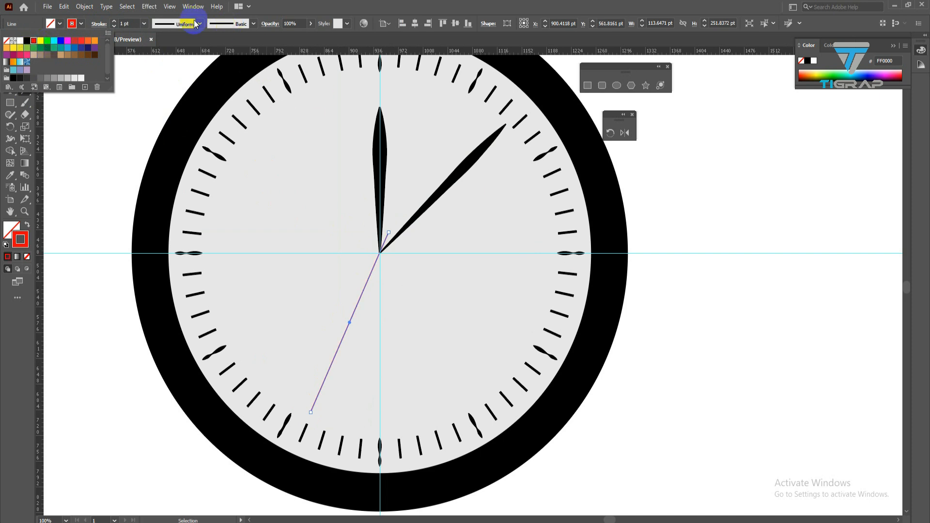
# Set the red second hand's stroke weight to 4 pt.
pyautogui.click(124, 20)
pyautogui.write('3')
pyautogui.press('Return')
pyautogui.press('Up')
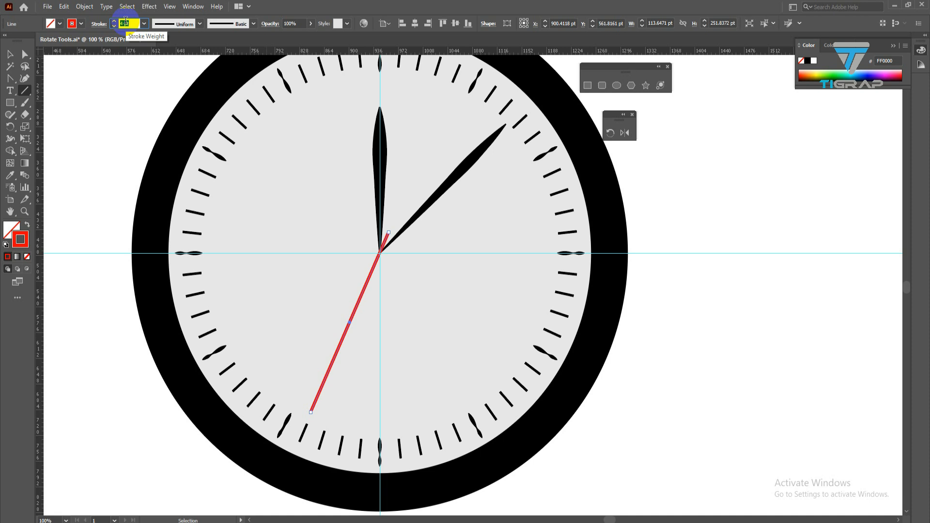
# Apply the tapered width profile used on the black hands to the red second hand.
pyautogui.click(9, 54)
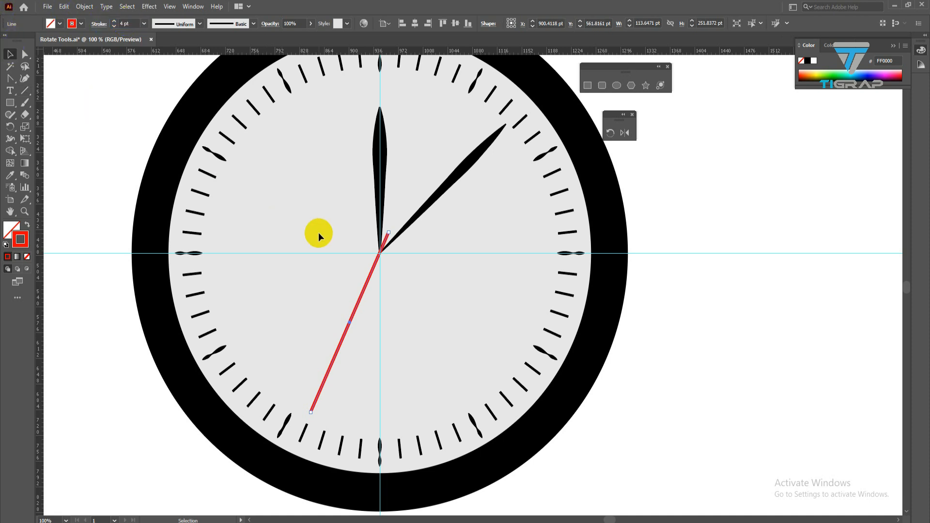
pyautogui.click(186, 24)
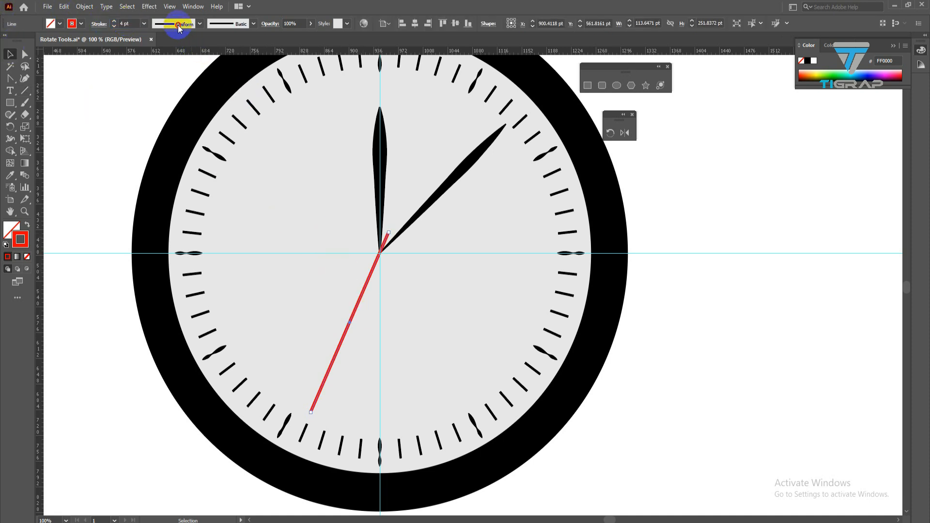
pyautogui.click(173, 125)
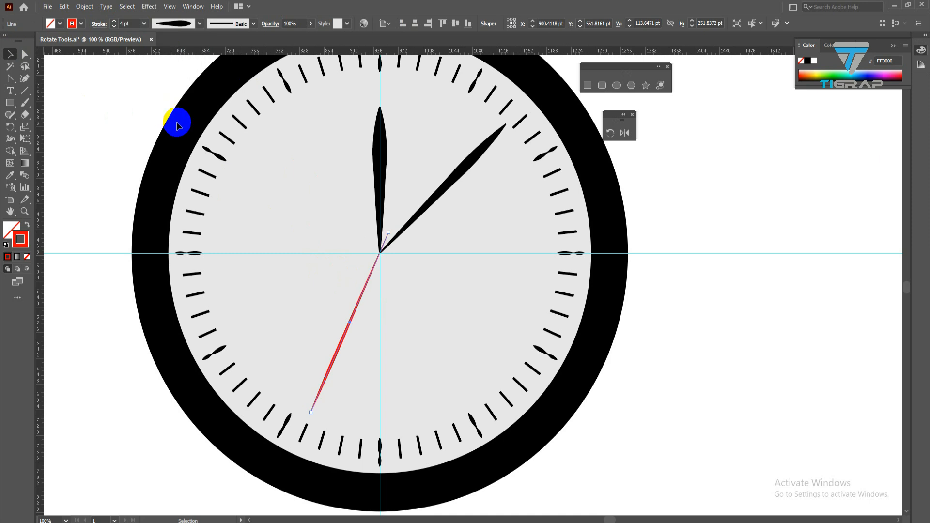
pyautogui.click(308, 233)
# Draw a circle about 21 pt wide centered where the clock hands meet, with a black fill and no stroke.
pyautogui.scroll(1, 382, 286)
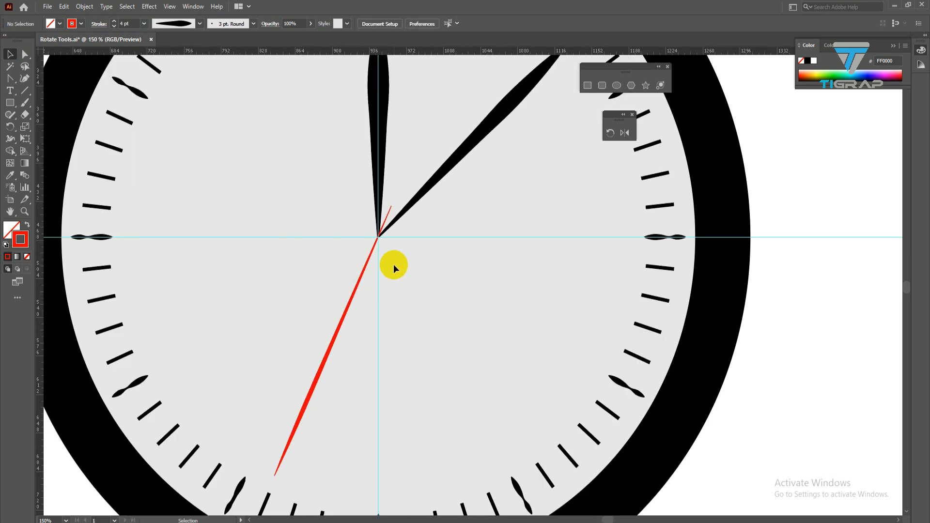
pyautogui.click(611, 87)
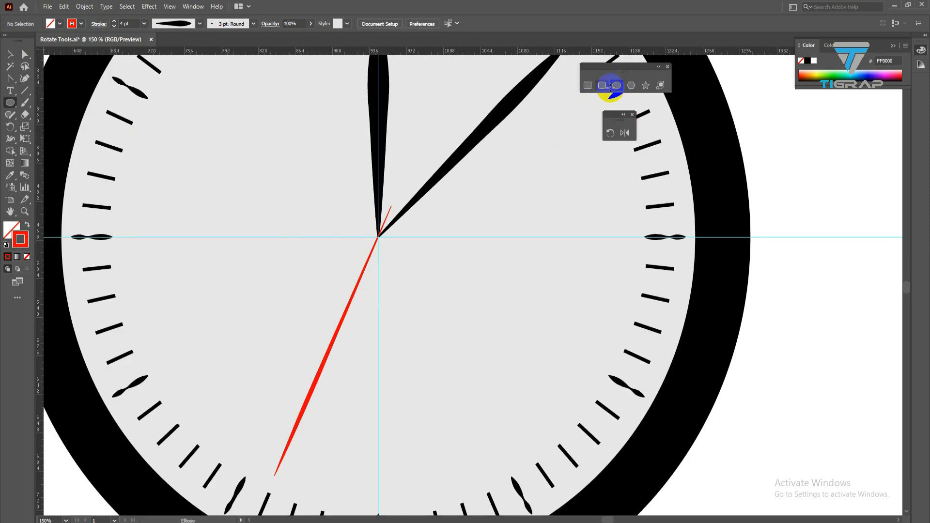
pyautogui.scroll(2, 383, 238)
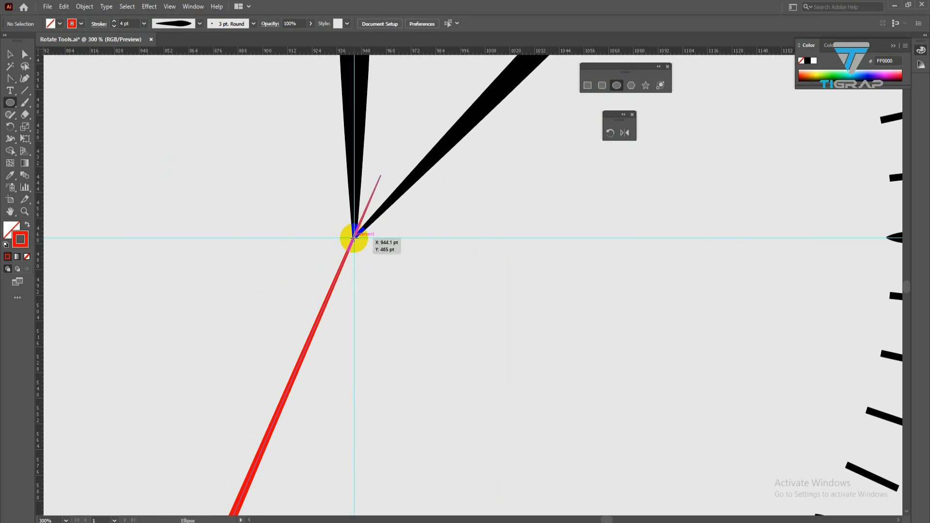
pyautogui.moveTo(354, 238); pyautogui.dragTo(366, 261)
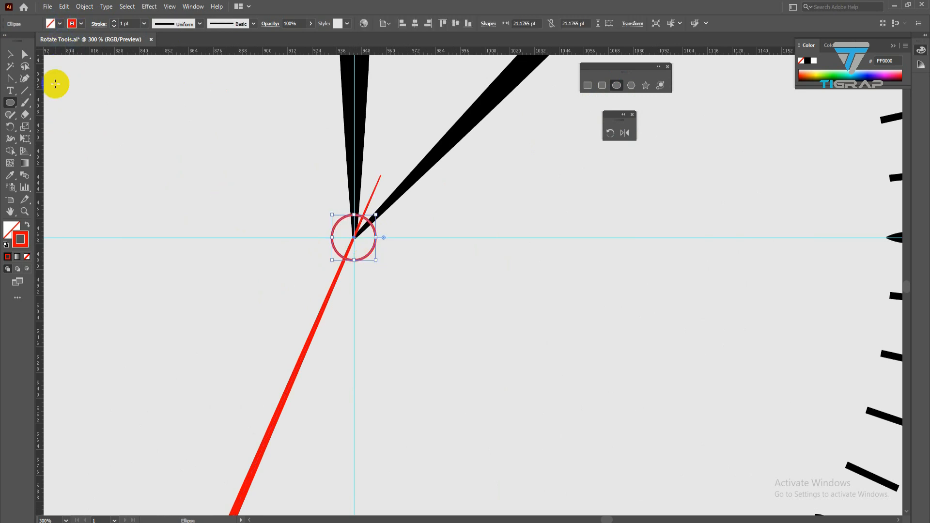
pyautogui.click(27, 225)
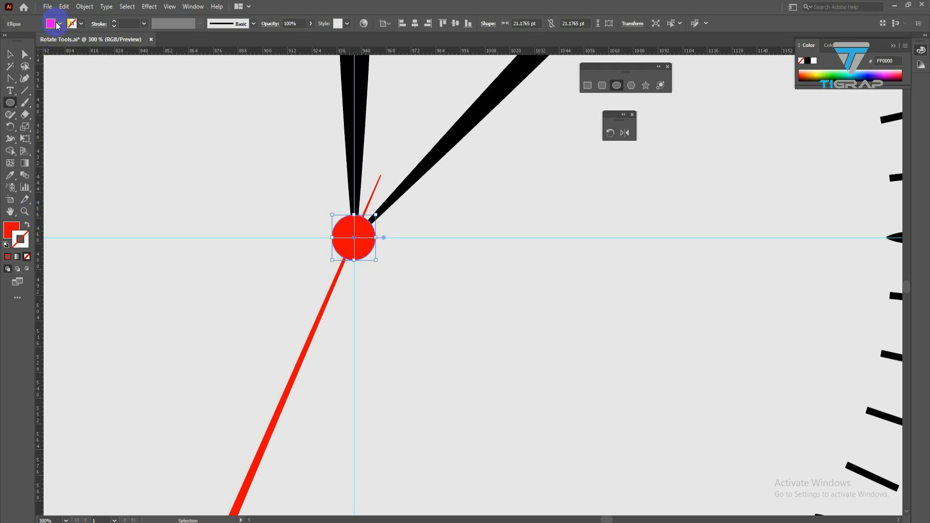
pyautogui.click(59, 23)
pyautogui.click(27, 44)
pyautogui.click(10, 54)
pyautogui.click(228, 223)
# Duplicate the black hub circle in place and scale the copy about its center to about 12 pt wide.
pyautogui.moveTo(341, 252); pyautogui.dragTo(354, 245)
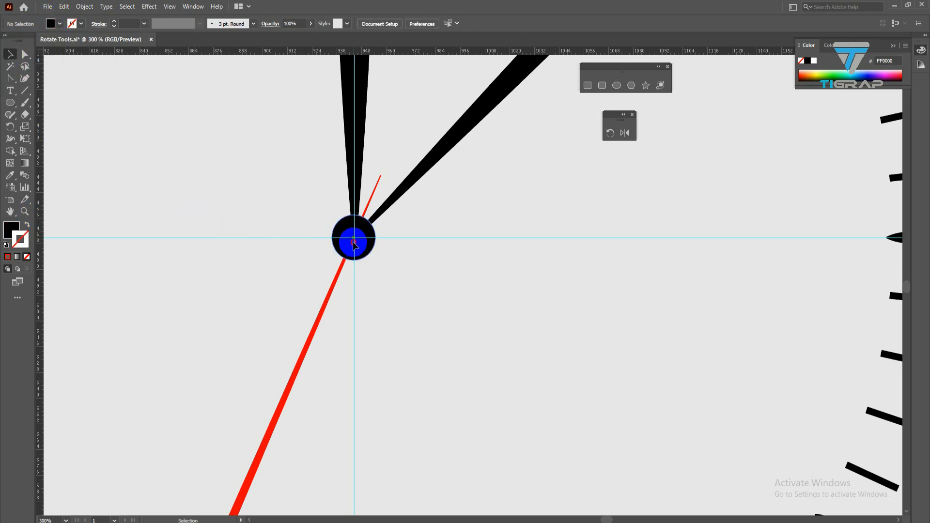
pyautogui.click(354, 246)
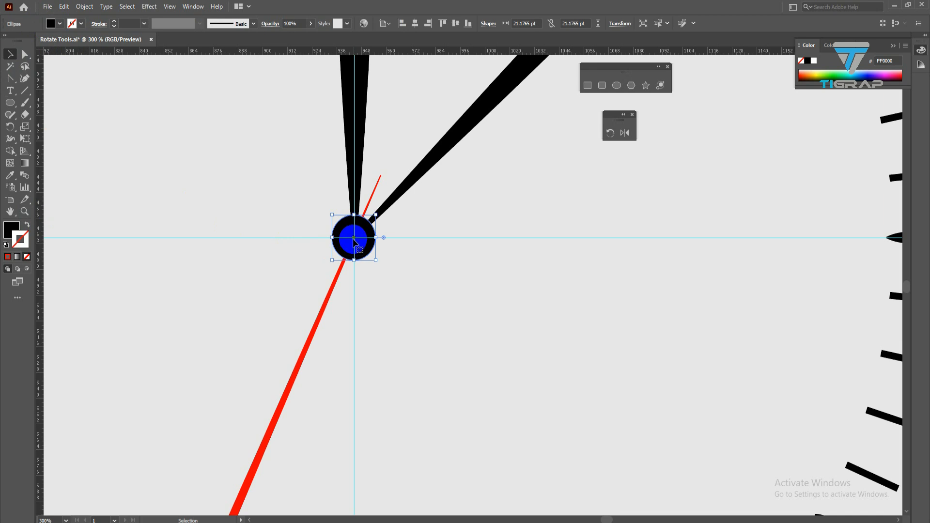
pyautogui.press('a')
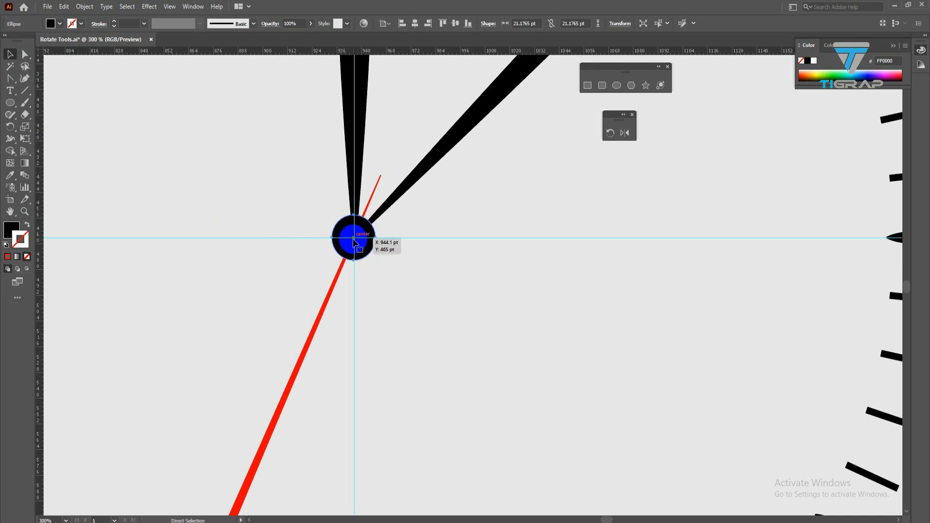
pyautogui.press('v')
pyautogui.keyDown('shift'); pyautogui.click(375, 211); pyautogui.keyUp('shift')
pyautogui.moveTo(376, 213); pyautogui.dragTo(374, 224)
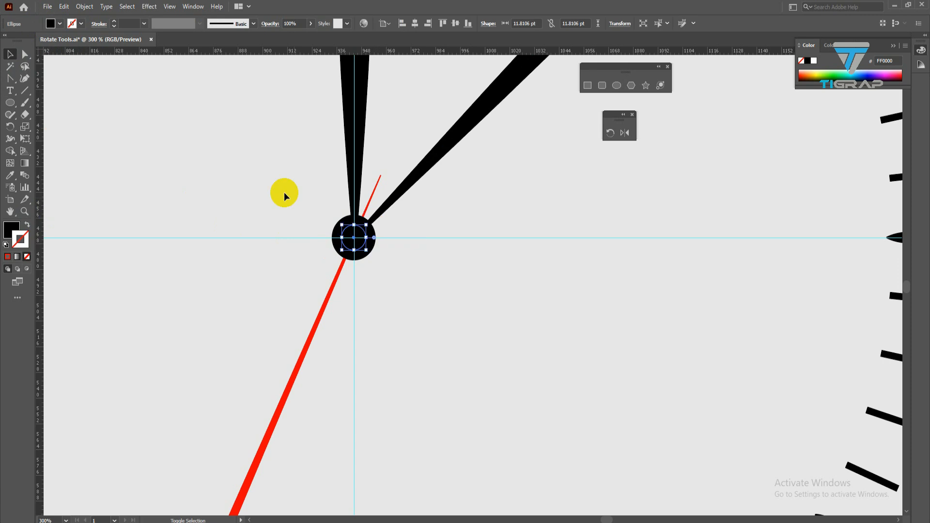
# Fill the smaller hub circle with red and deselect it.
pyautogui.click(60, 24)
pyautogui.click(32, 42)
pyautogui.click(194, 146)
pyautogui.scroll(-2, 214, 150)
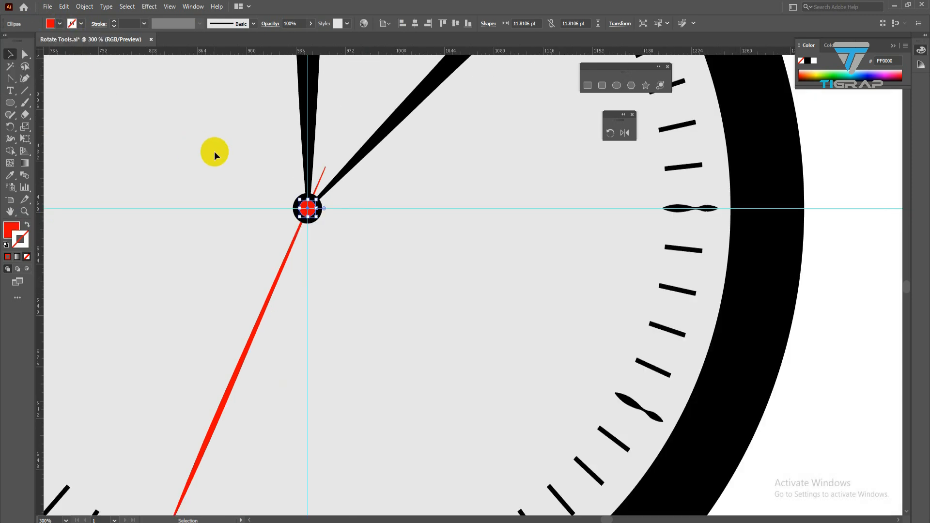
pyautogui.click(349, 210)
# Hide the guides crossing the clock face.
pyautogui.scroll(-2, 380, 200)
pyautogui.press('space')
pyautogui.moveTo(380, 200); pyautogui.dragTo(383, 237)
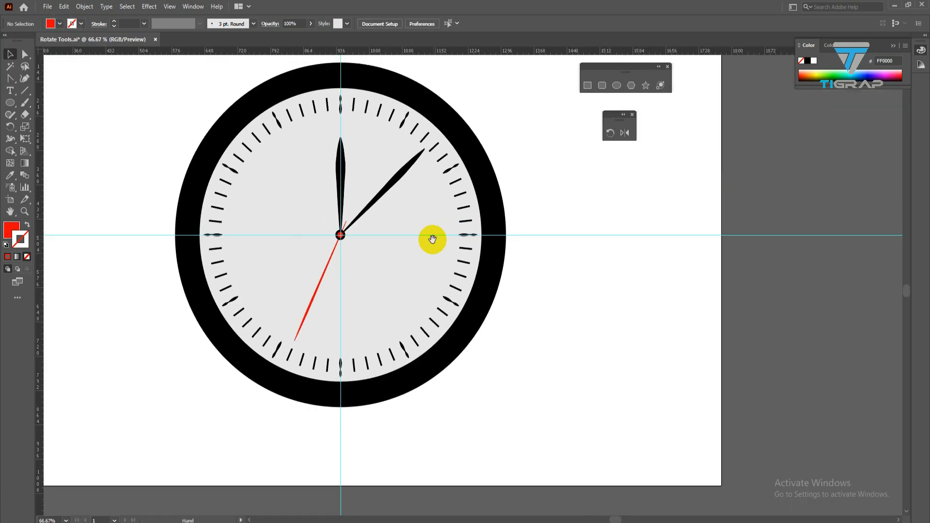
pyautogui.rightClick(554, 204)
pyautogui.click(581, 299)
# Extend the diagonal clock hand past the hub by moving its inner anchor point diagonally down-left.
pyautogui.scroll(1, 398, 242)
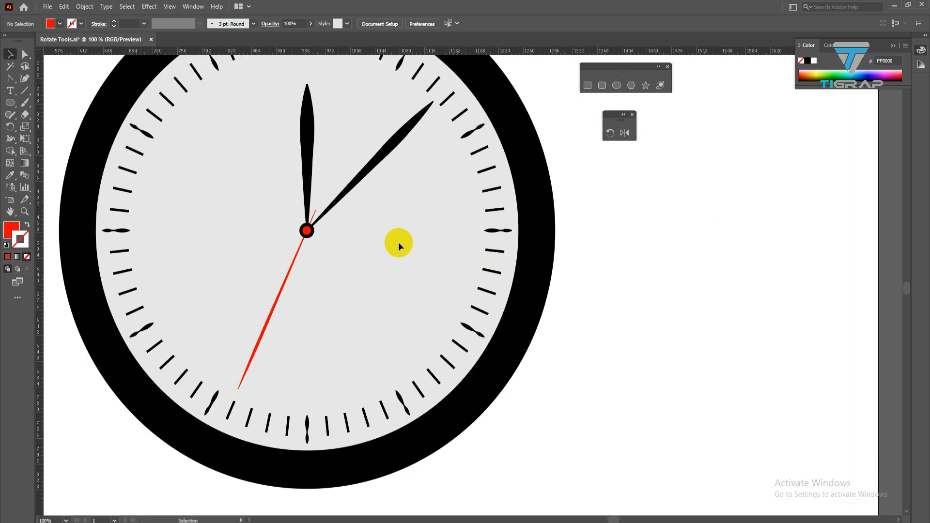
pyautogui.click(345, 202)
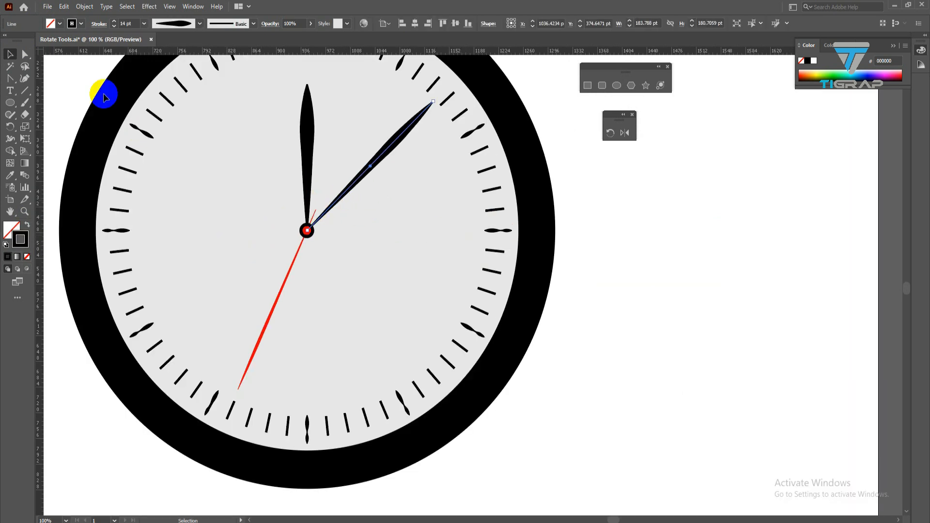
pyautogui.click(26, 55)
pyautogui.click(306, 230)
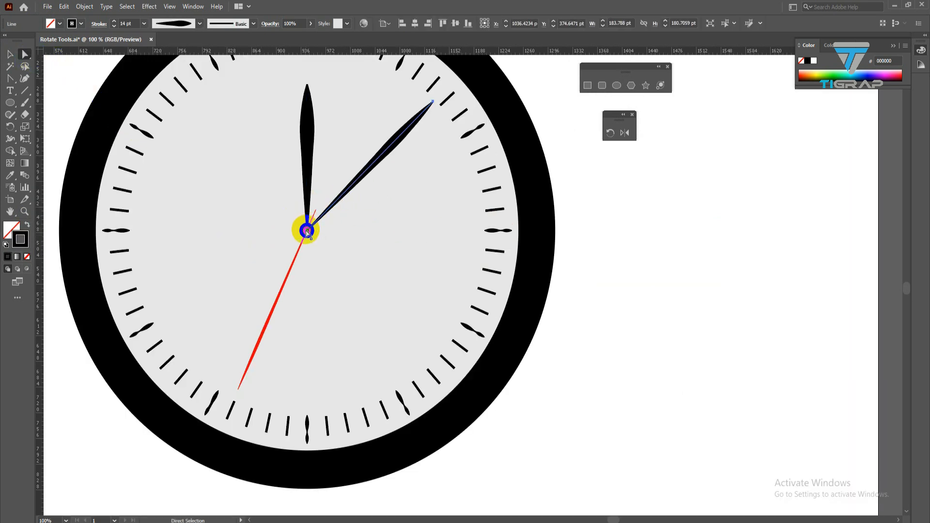
pyautogui.moveTo(307, 231); pyautogui.dragTo(294, 244)
# Extend the vertical clock hand past the hub by moving its lower anchor point straight down.
pyautogui.click(306, 233)
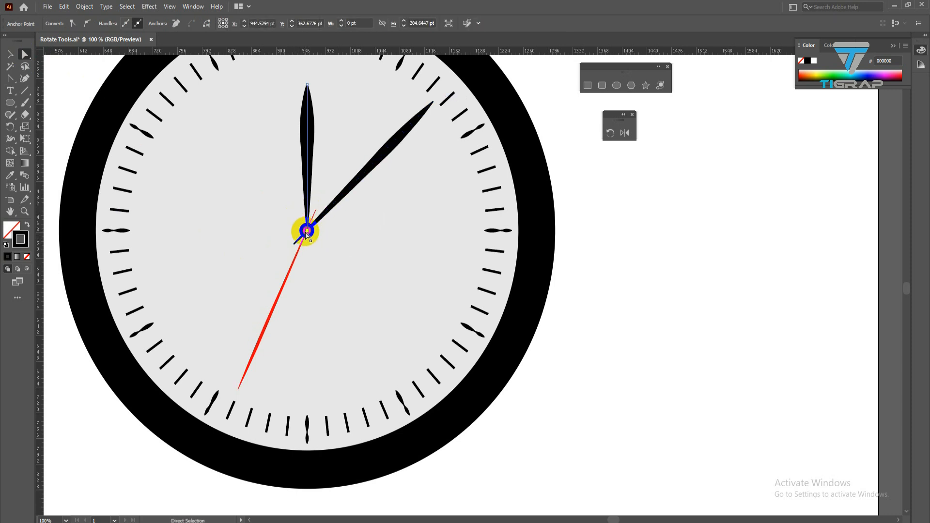
pyautogui.click(307, 234)
pyautogui.moveTo(307, 233); pyautogui.dragTo(308, 245)
pyautogui.click(373, 250)
pyautogui.press('v')
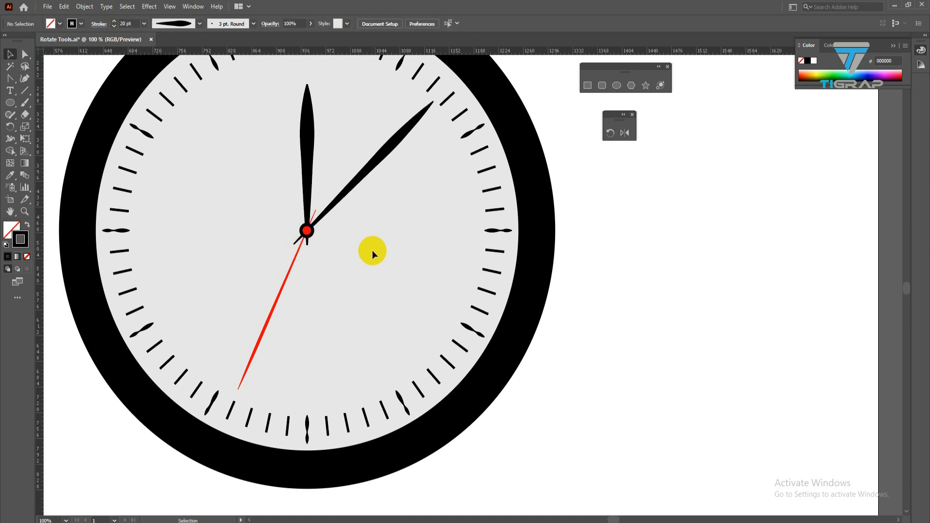
pyautogui.scroll(-1, 371, 250)
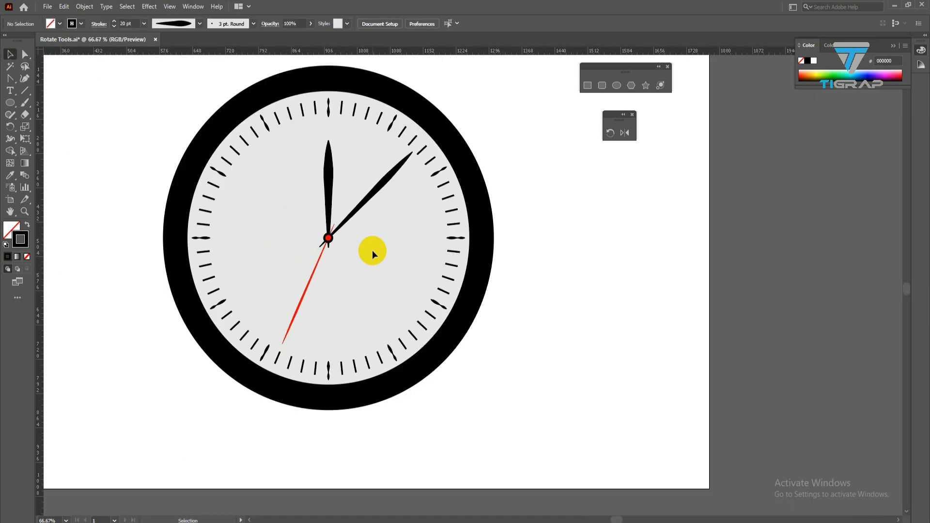
pyautogui.click(252, 126)
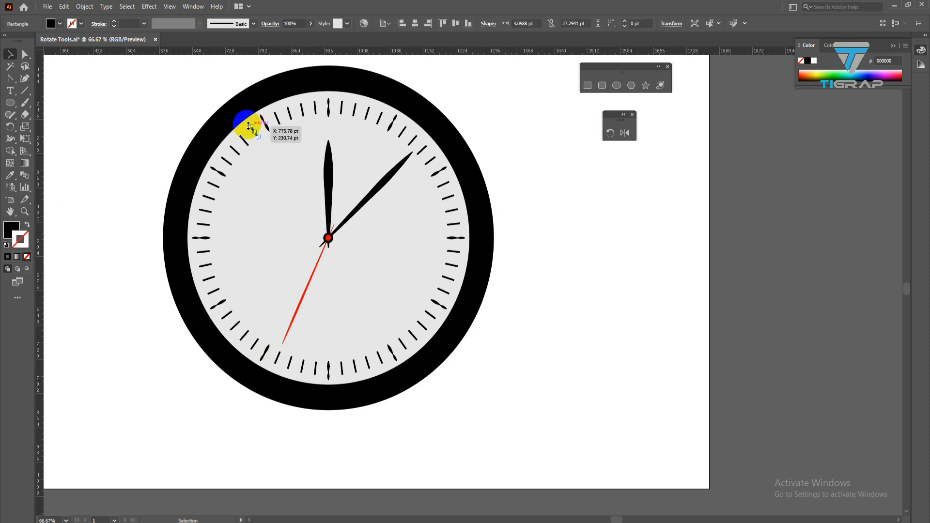
pyautogui.click(190, 110)
pyautogui.scroll(-1, 399, 135)
pyautogui.scroll(1, 486, 139)
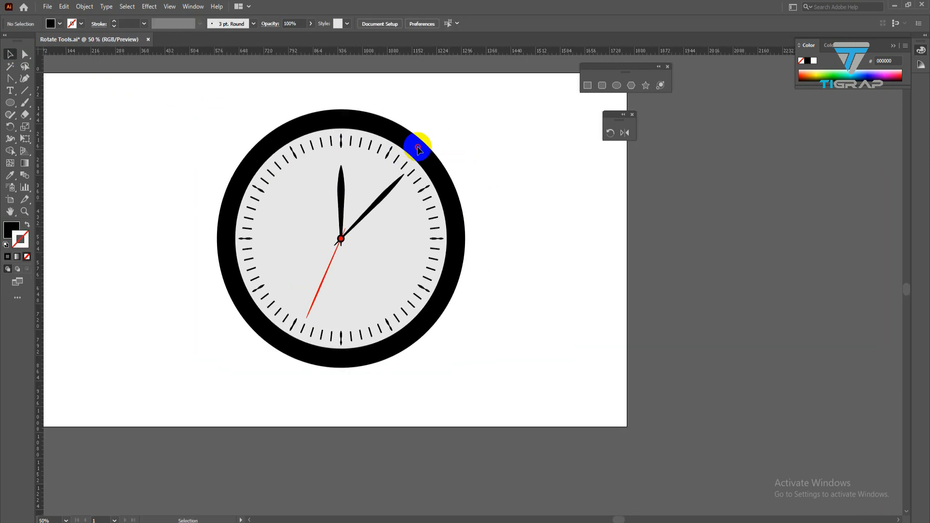
# Unlock all objects and group the entire clock, including its ring, dial, ticks and hands.
pyautogui.click(84, 6)
pyautogui.click(102, 88)
pyautogui.click(147, 126)
pyautogui.moveTo(130, 97); pyautogui.dragTo(484, 383)
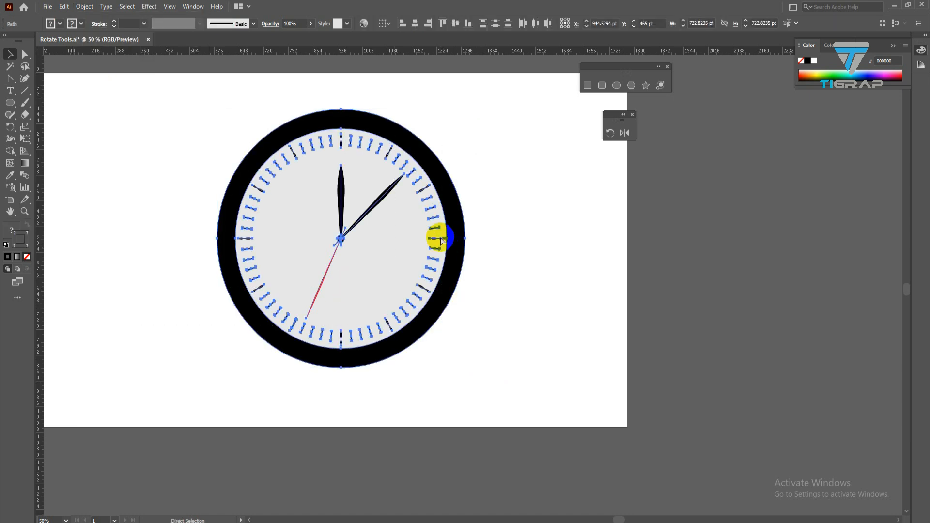
pyautogui.press('v')
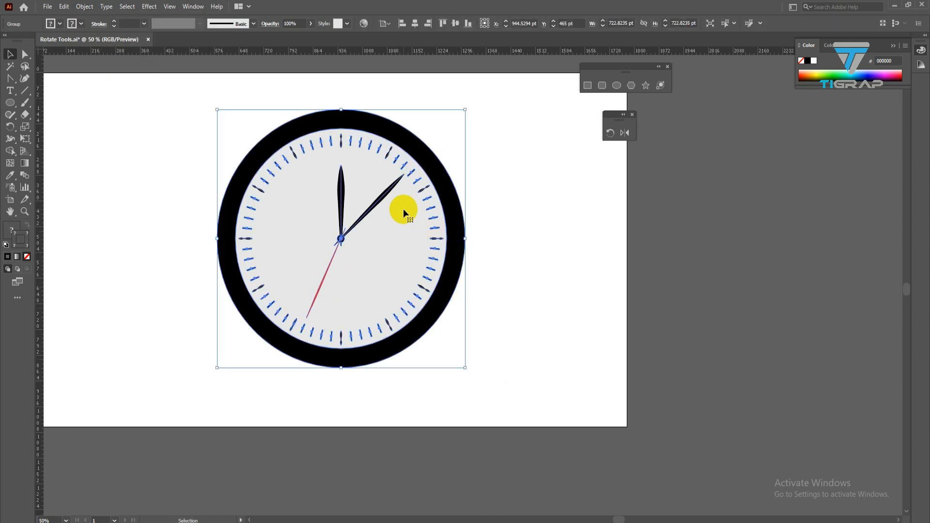
# Duplicate the clock group to the left of the original.
pyautogui.scroll(-1, 403, 208)
pyautogui.moveTo(393, 213); pyautogui.dragTo(315, 260)
pyautogui.scroll(2, 320, 225)
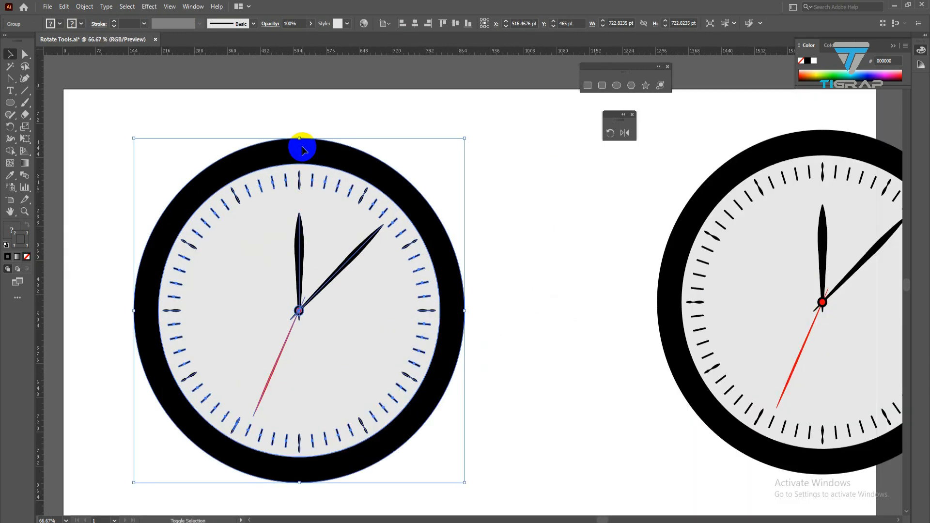
pyautogui.scroll(2, 301, 176)
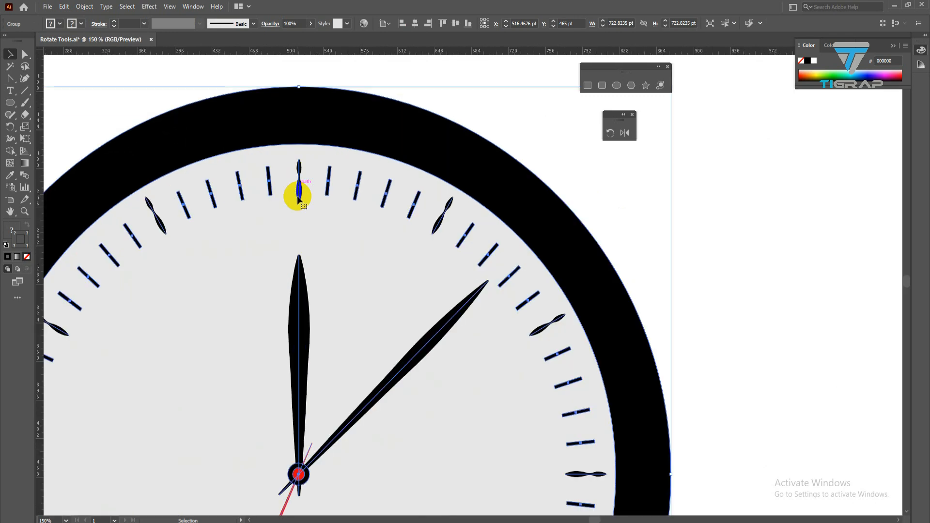
# Try scaling the clock copy about its center down to about 224 pt wide, and delete the copy.
pyautogui.scroll(-2, 306, 196)
pyautogui.moveTo(303, 164); pyautogui.dragTo(506, 48)
pyautogui.hotkey('ctrl', 'z')
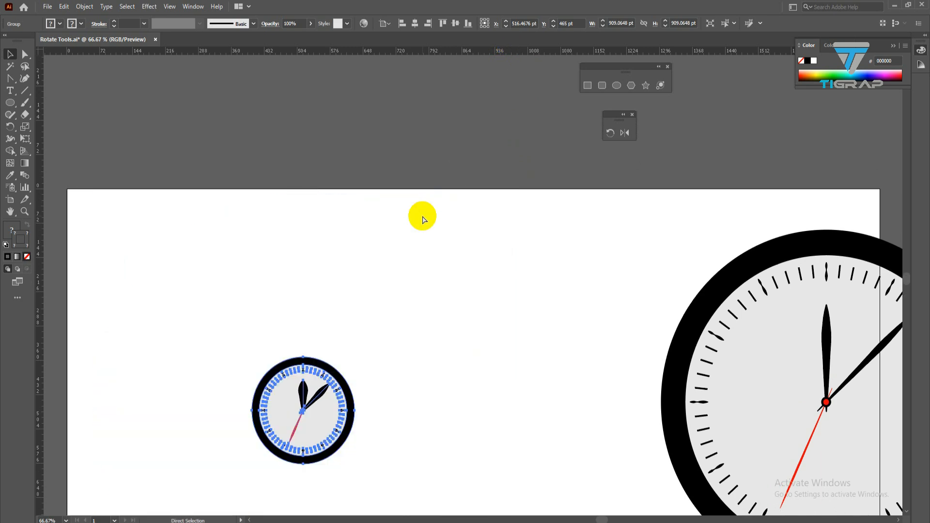
pyautogui.moveTo(471, 289); pyautogui.dragTo(438, 218)
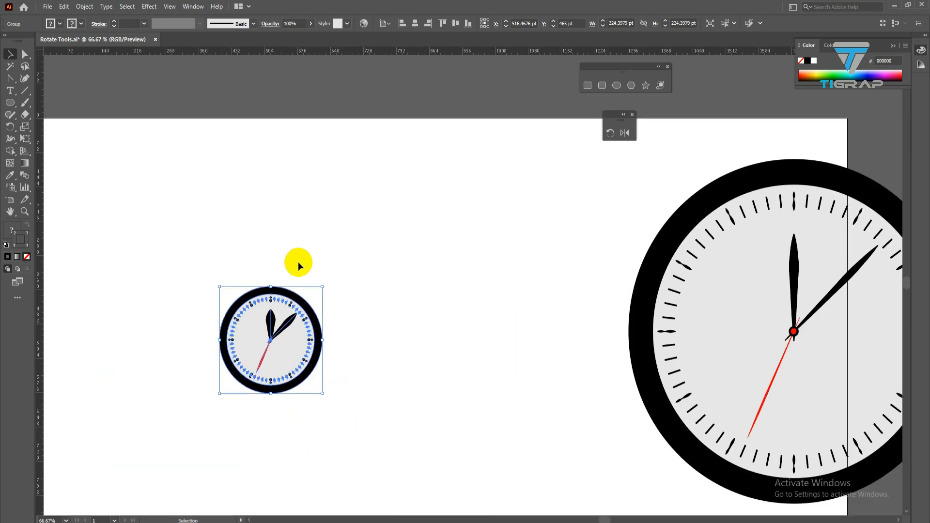
pyautogui.press('Delete')
# Move the original clock group about 33 pt left and expand its appearance and objects into plain shapes.
pyautogui.moveTo(692, 283); pyautogui.dragTo(447, 211)
pyautogui.moveTo(471, 226); pyautogui.dragTo(379, 231)
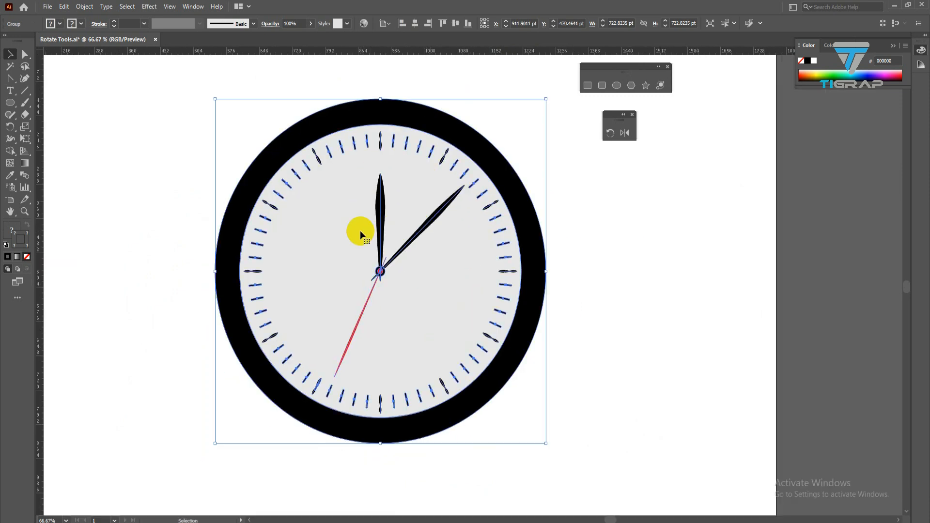
pyautogui.click(90, 8)
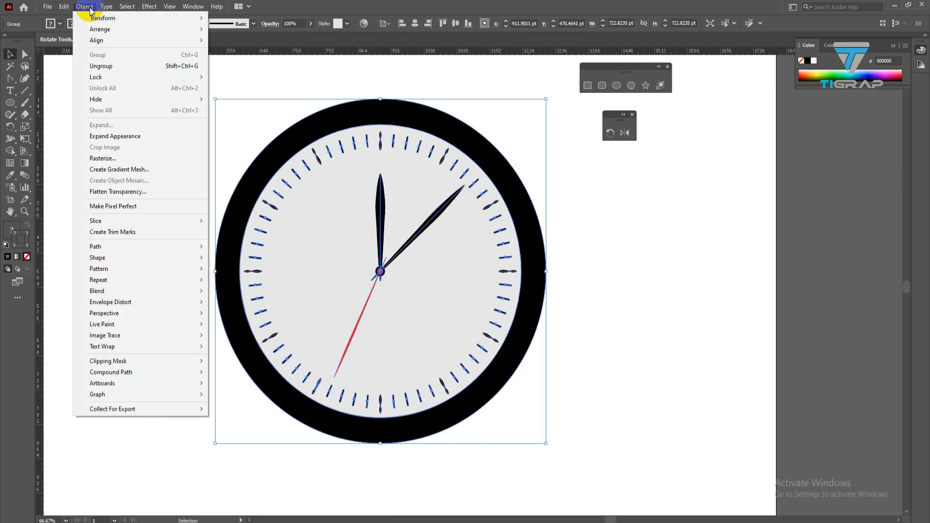
pyautogui.click(113, 136)
pyautogui.click(94, 8)
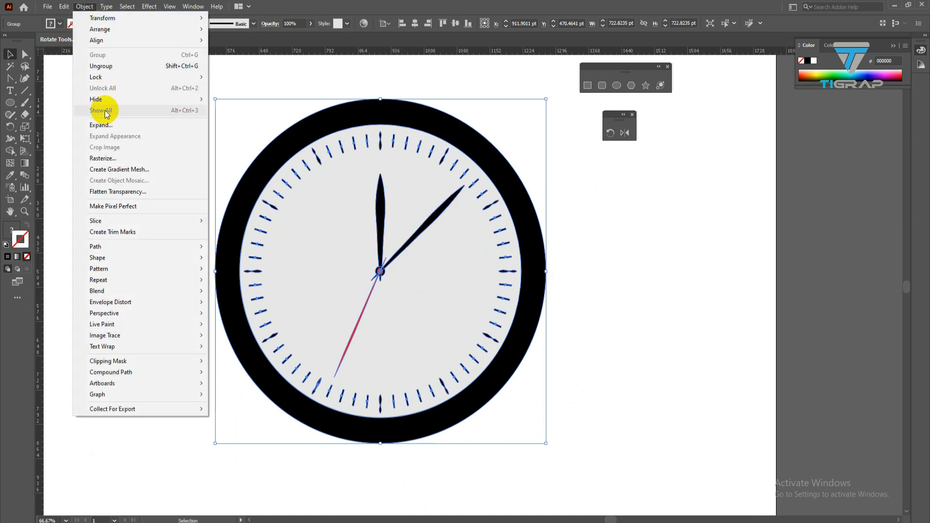
pyautogui.click(105, 125)
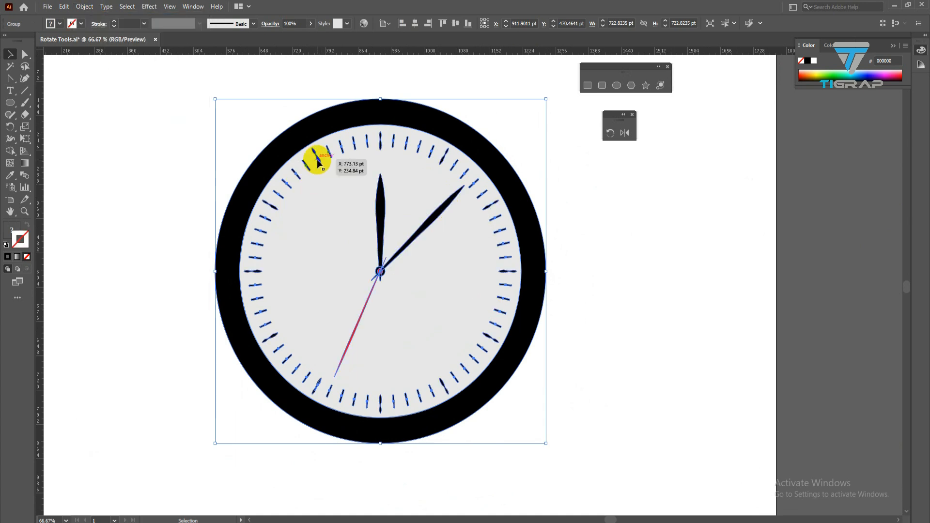
# Scale the clock proportionally to about 423 pt wide and place a copy on each side of it, level with it.
pyautogui.scroll(-2, 318, 161)
pyautogui.moveTo(268, 131); pyautogui.dragTo(301, 167)
pyautogui.moveTo(339, 194); pyautogui.dragTo(338, 215)
pyautogui.moveTo(338, 222); pyautogui.dragTo(465, 222)
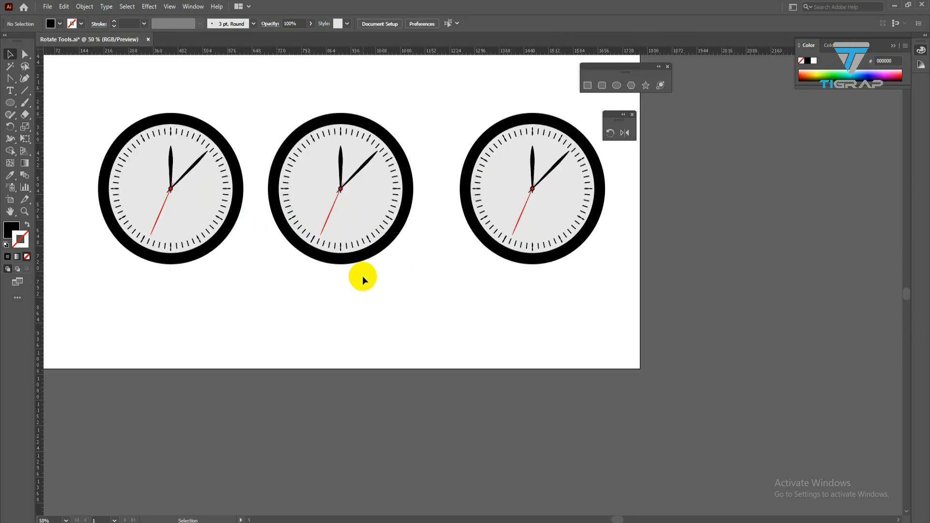
# Move the middle clock so that it sits evenly spaced between the two outer clocks.
pyautogui.click(344, 214)
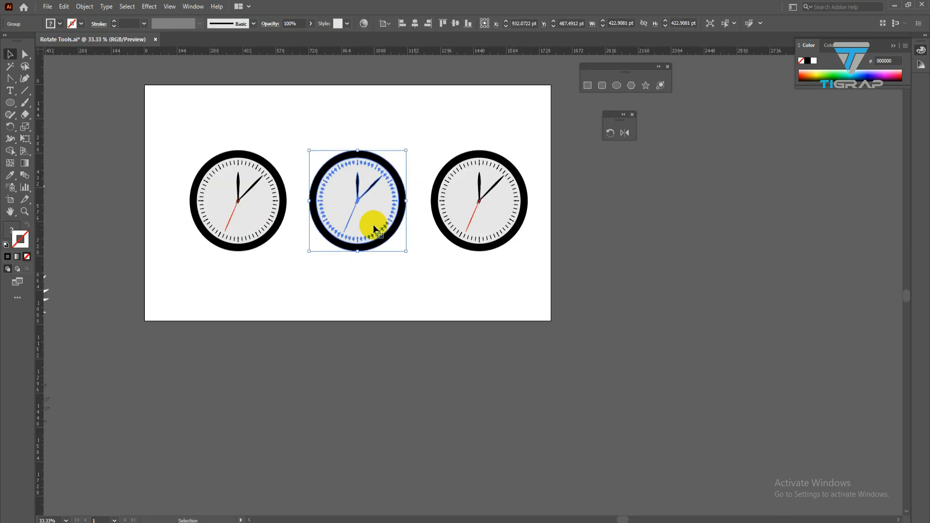
pyautogui.moveTo(373, 226); pyautogui.dragTo(386, 330)
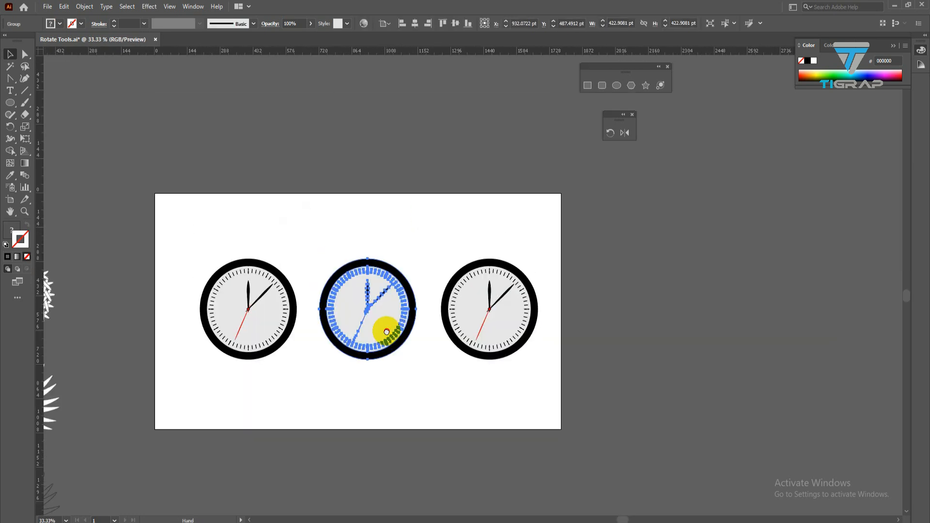
pyautogui.moveTo(181, 260); pyautogui.dragTo(512, 385)
pyautogui.scroll(-1, 507, 323)
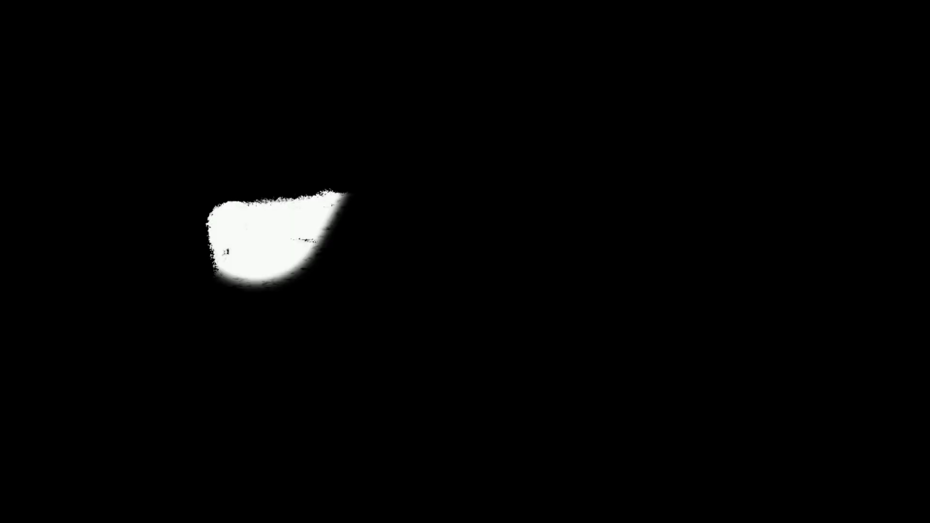